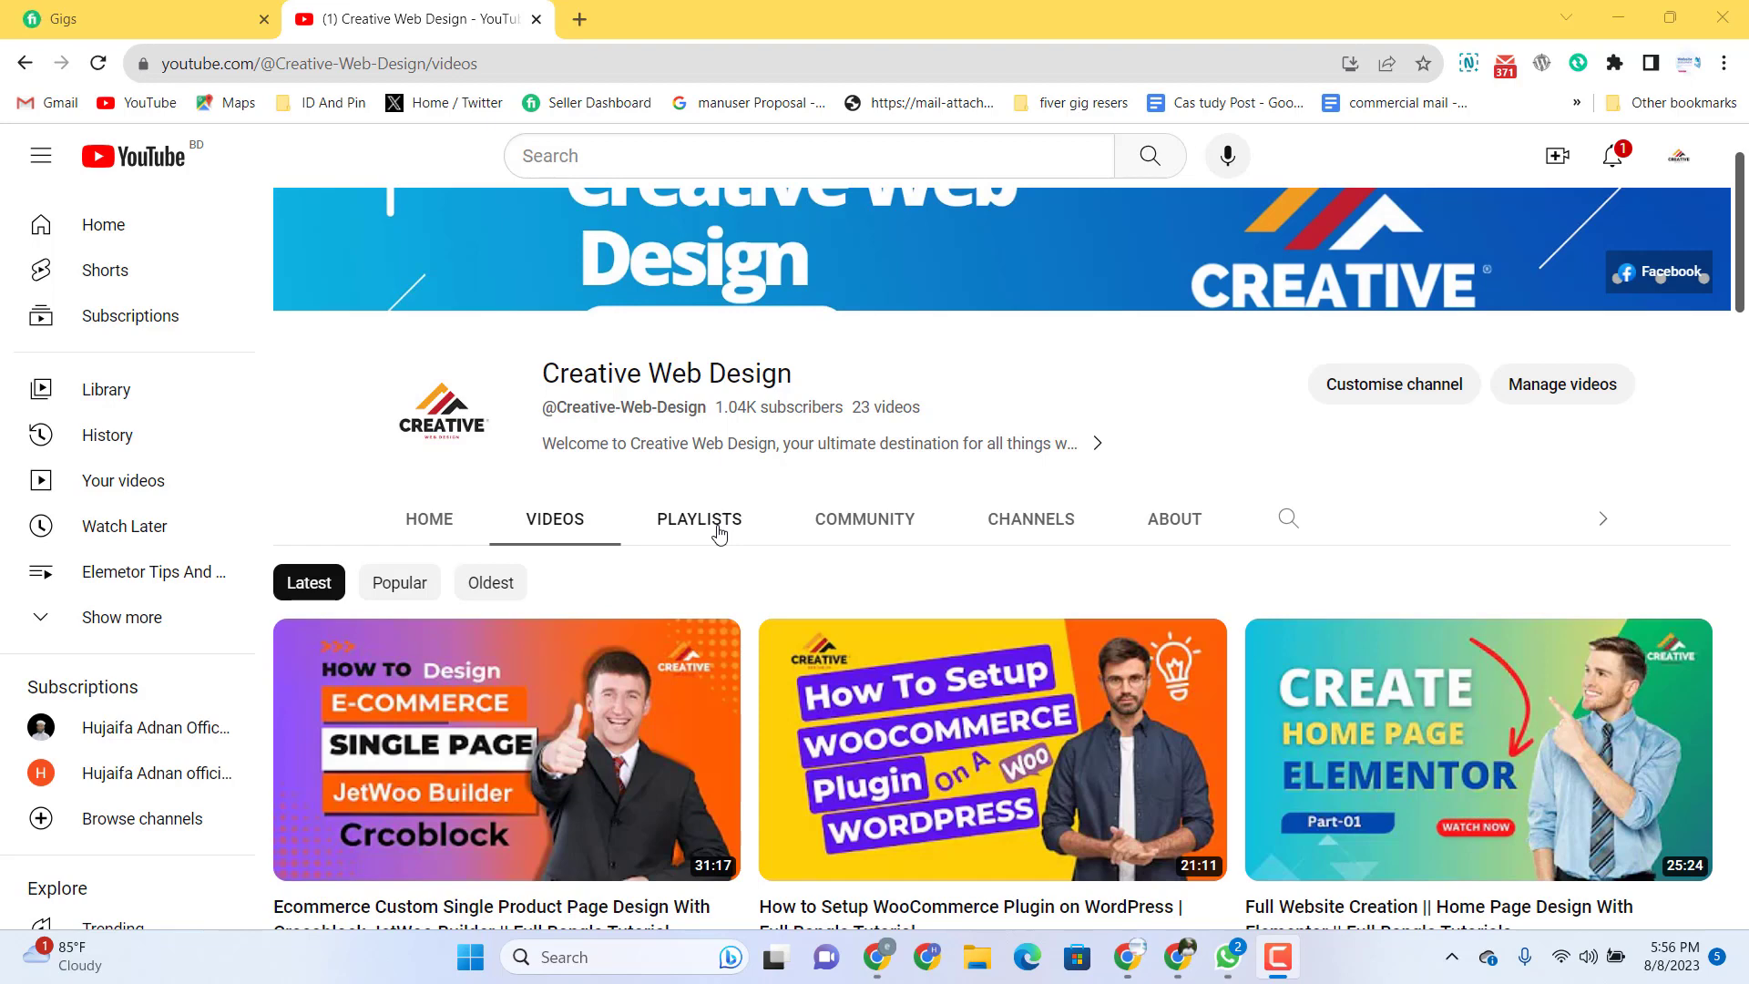
Open the JetTabs Plugin for Elementor page on crocoblock.com in a new browser tab
left_click(580, 19)
left_click(564, 63)
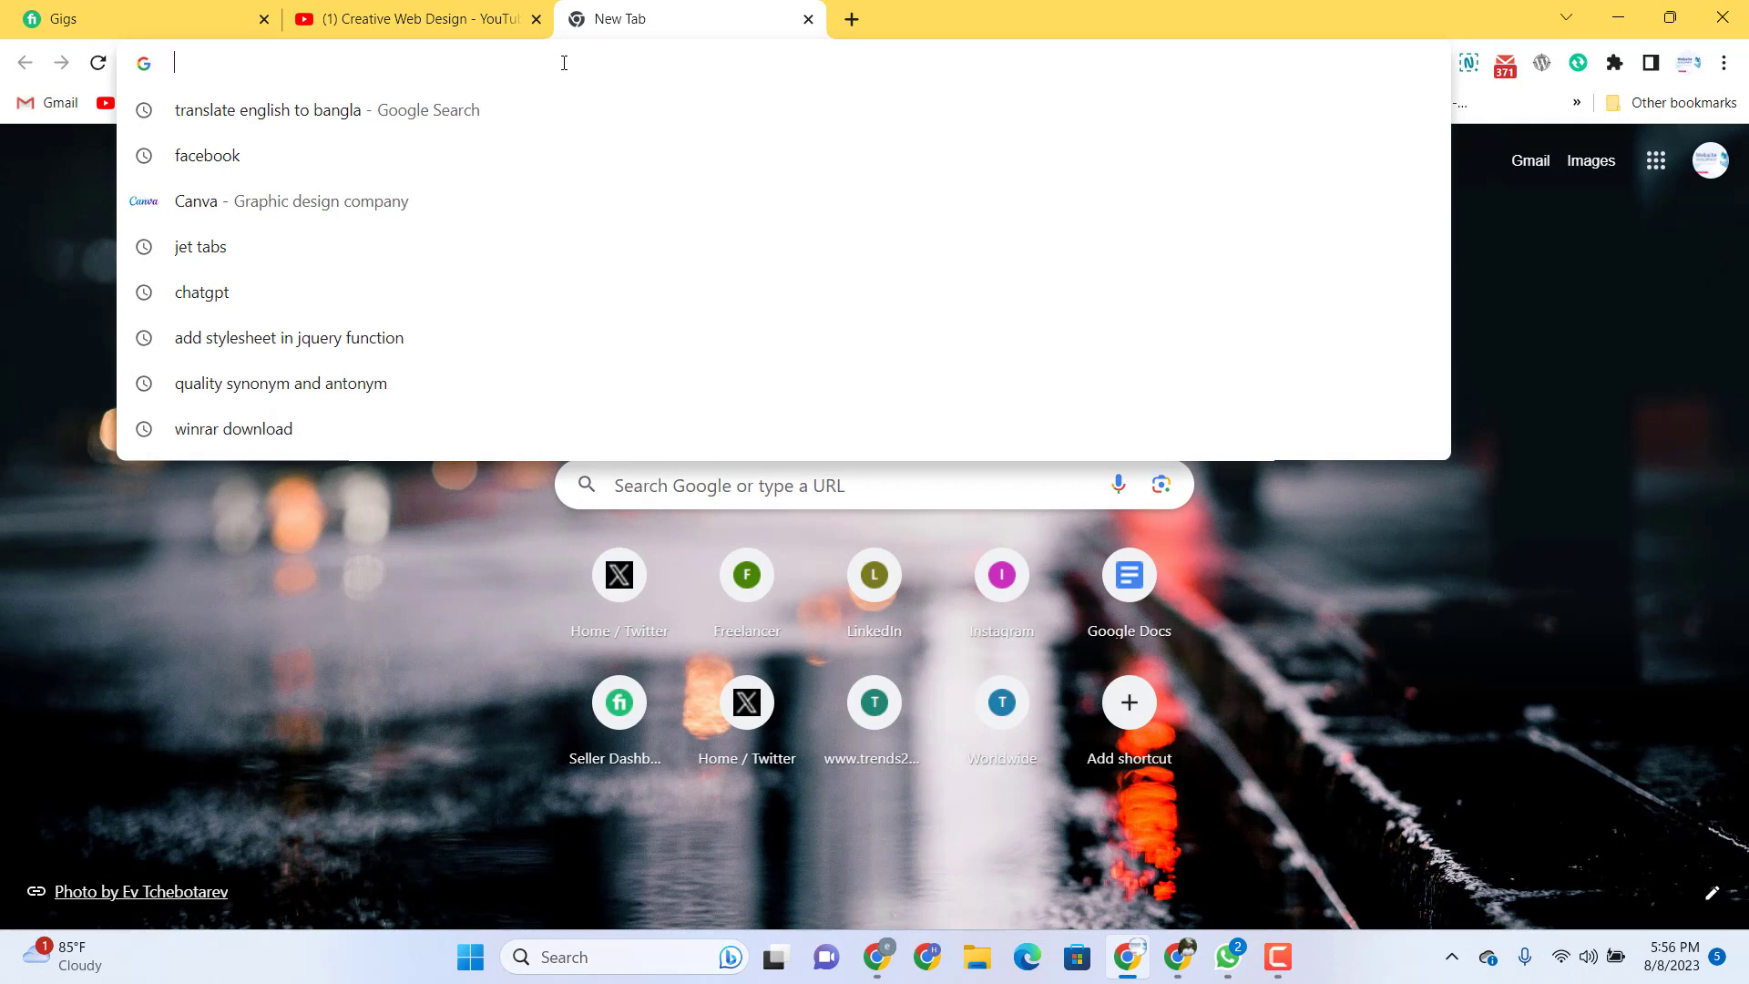
type("Je")
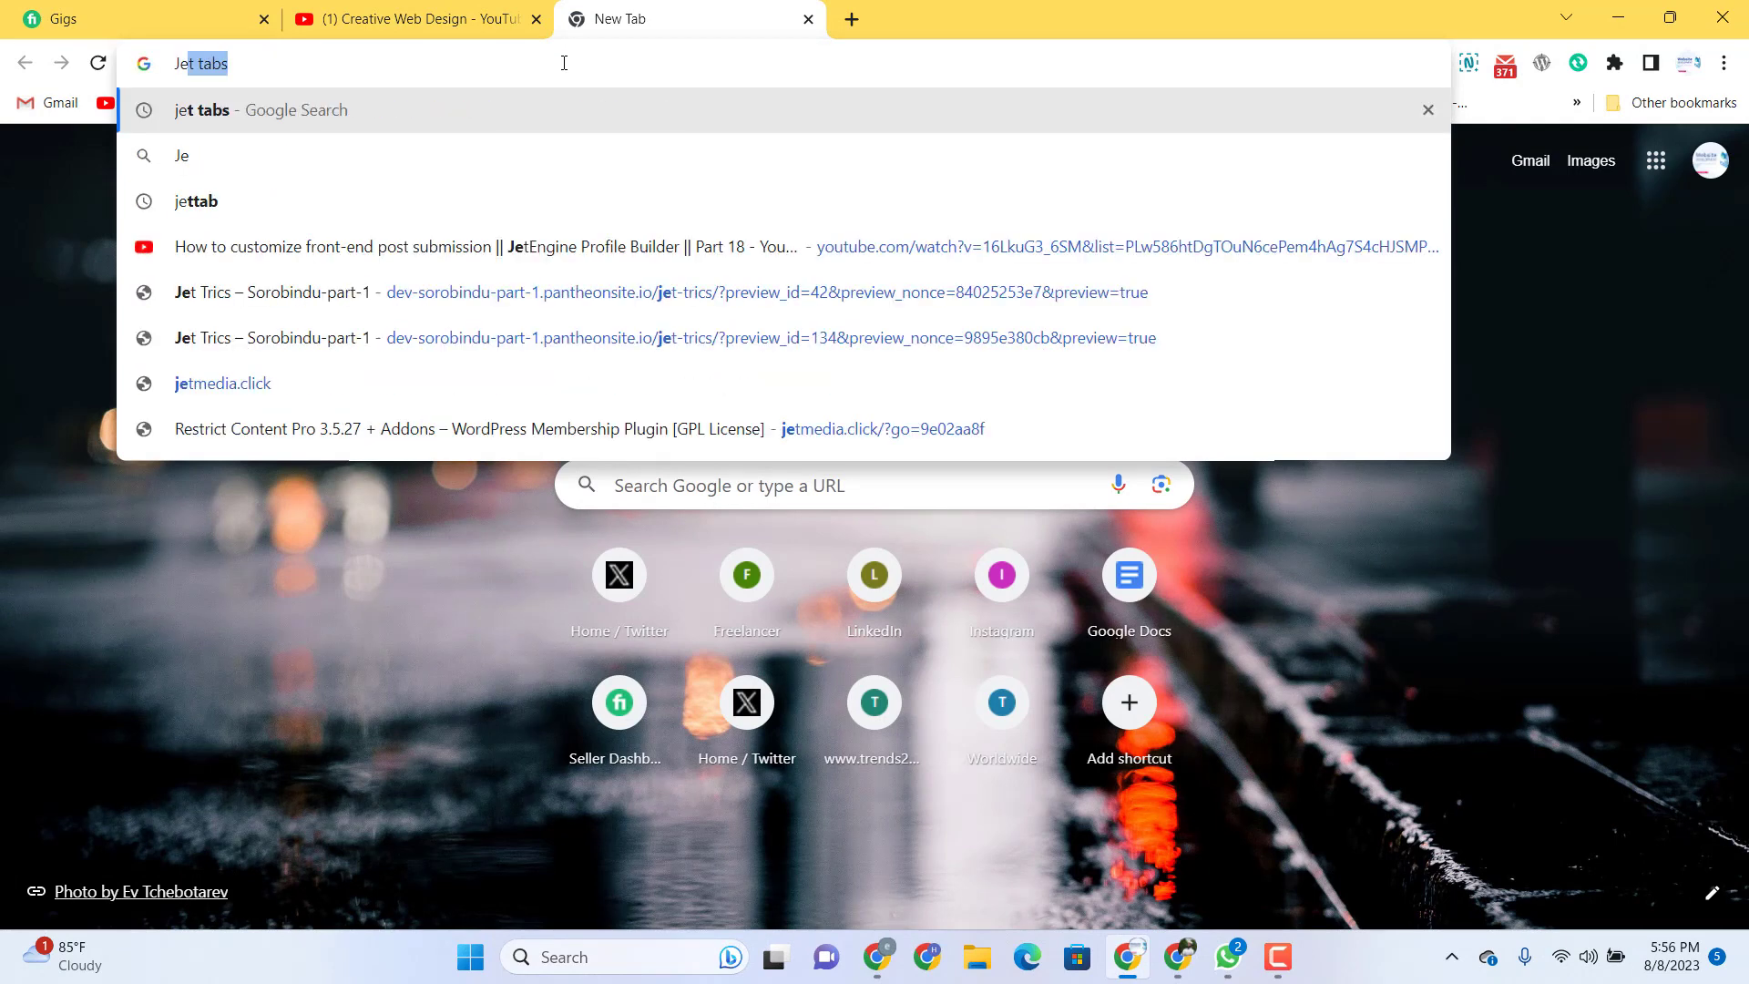
type("ttab")
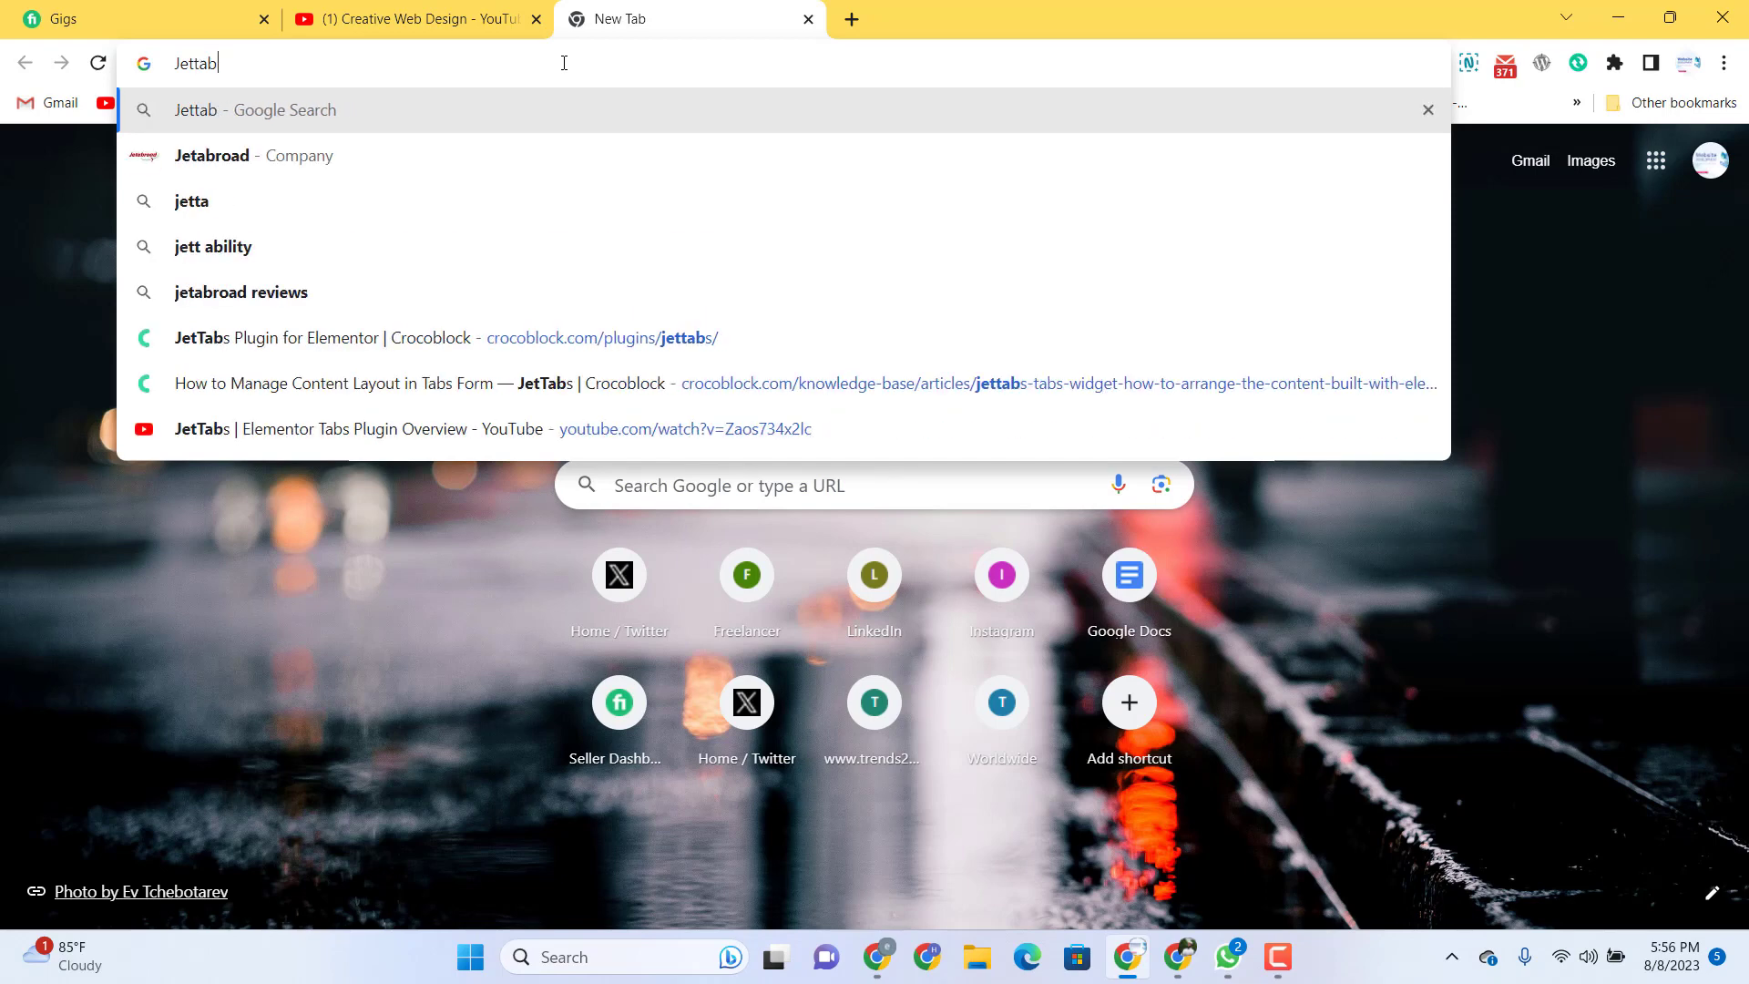
left_click(400, 339)
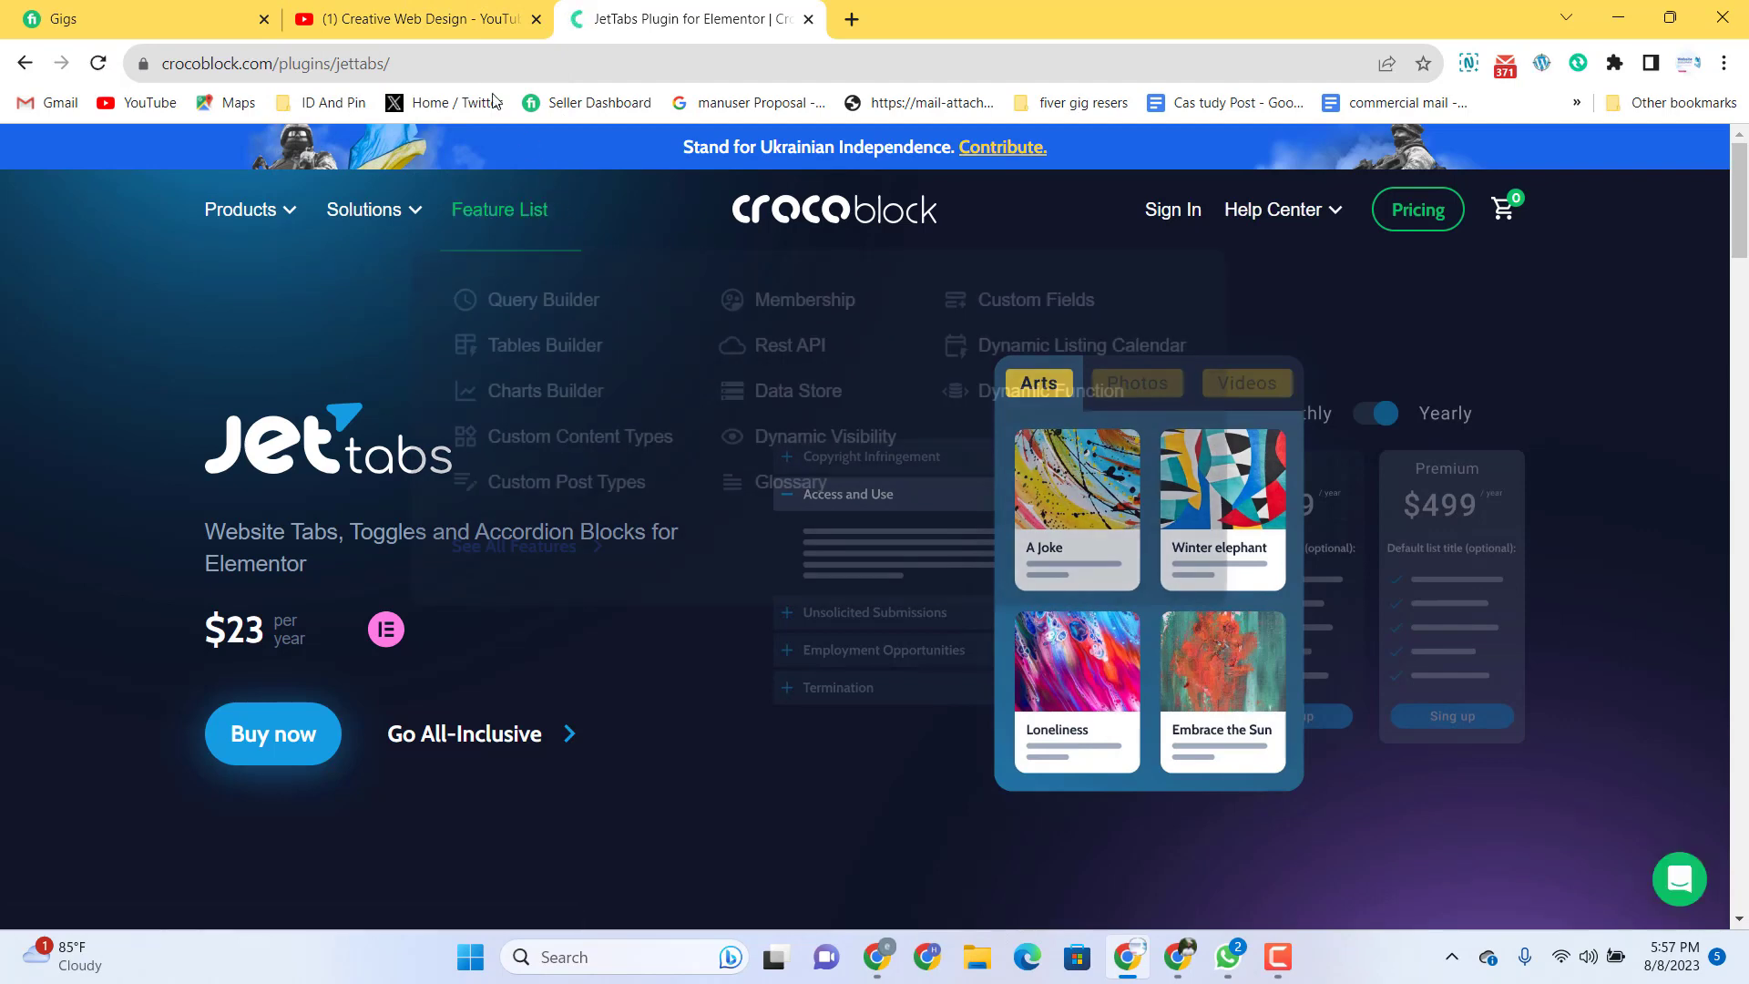
Switch to the browser window with the WordPress admin and look at the options under Plugins
left_click(444, 24)
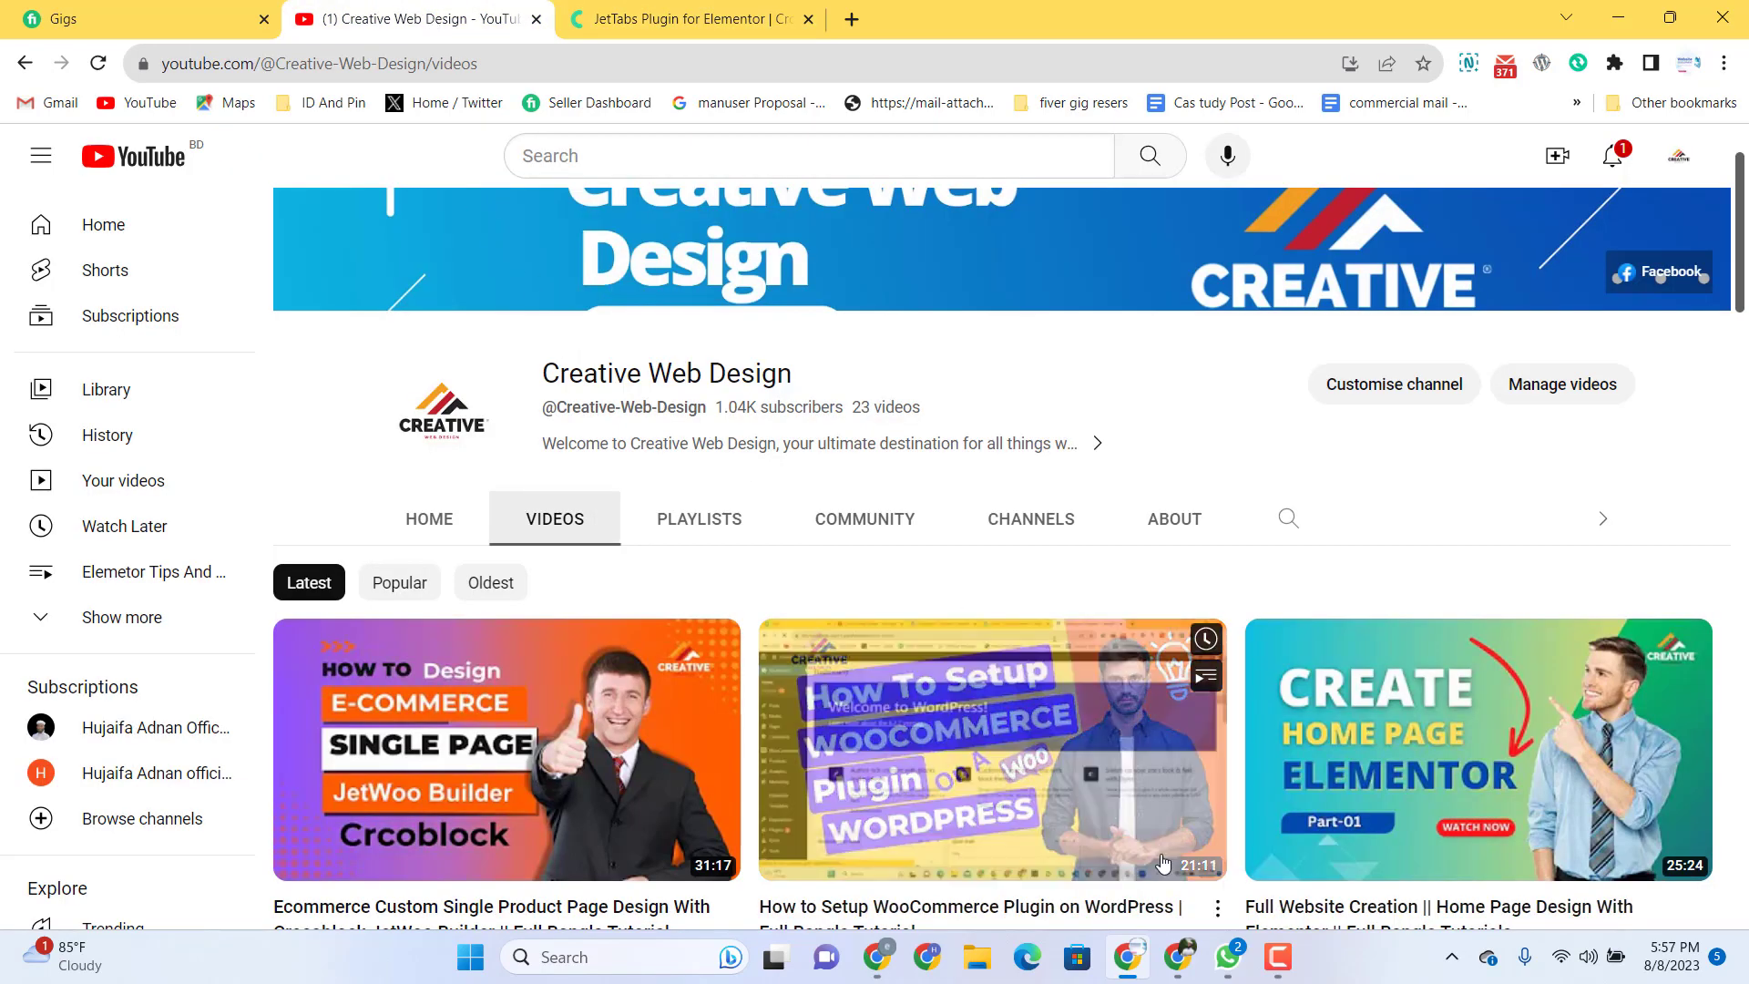
left_click(1189, 964)
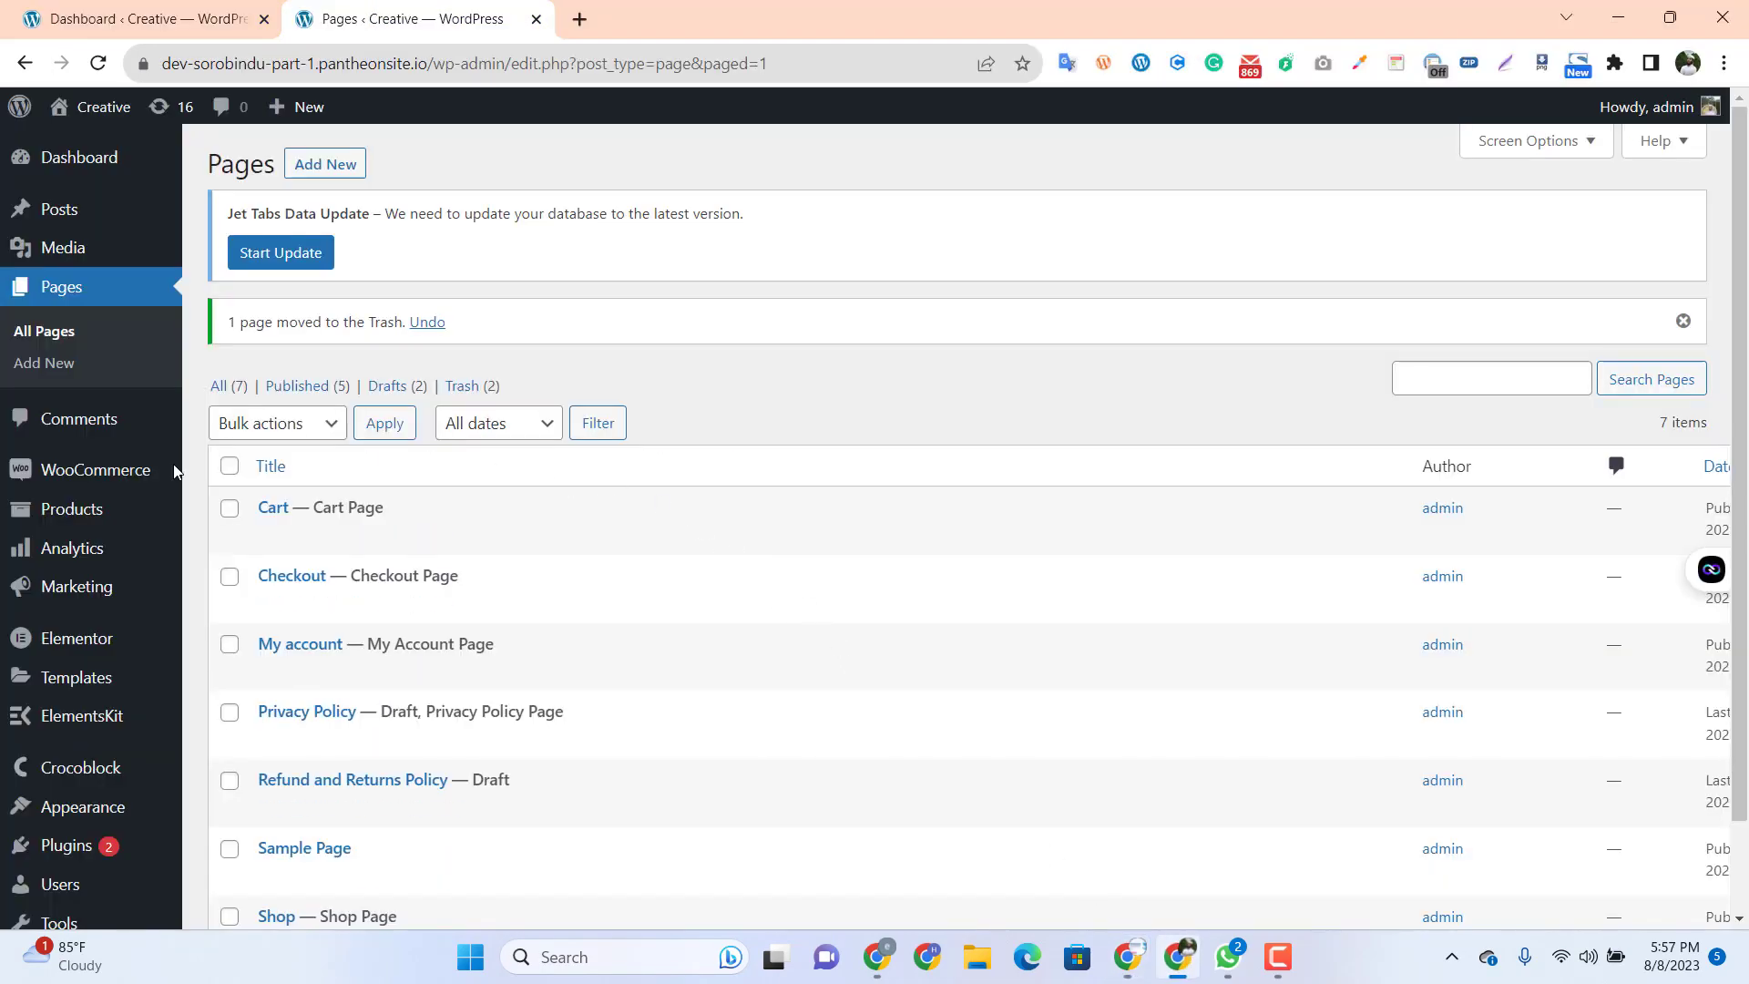
scroll(96, 511, "down", 2)
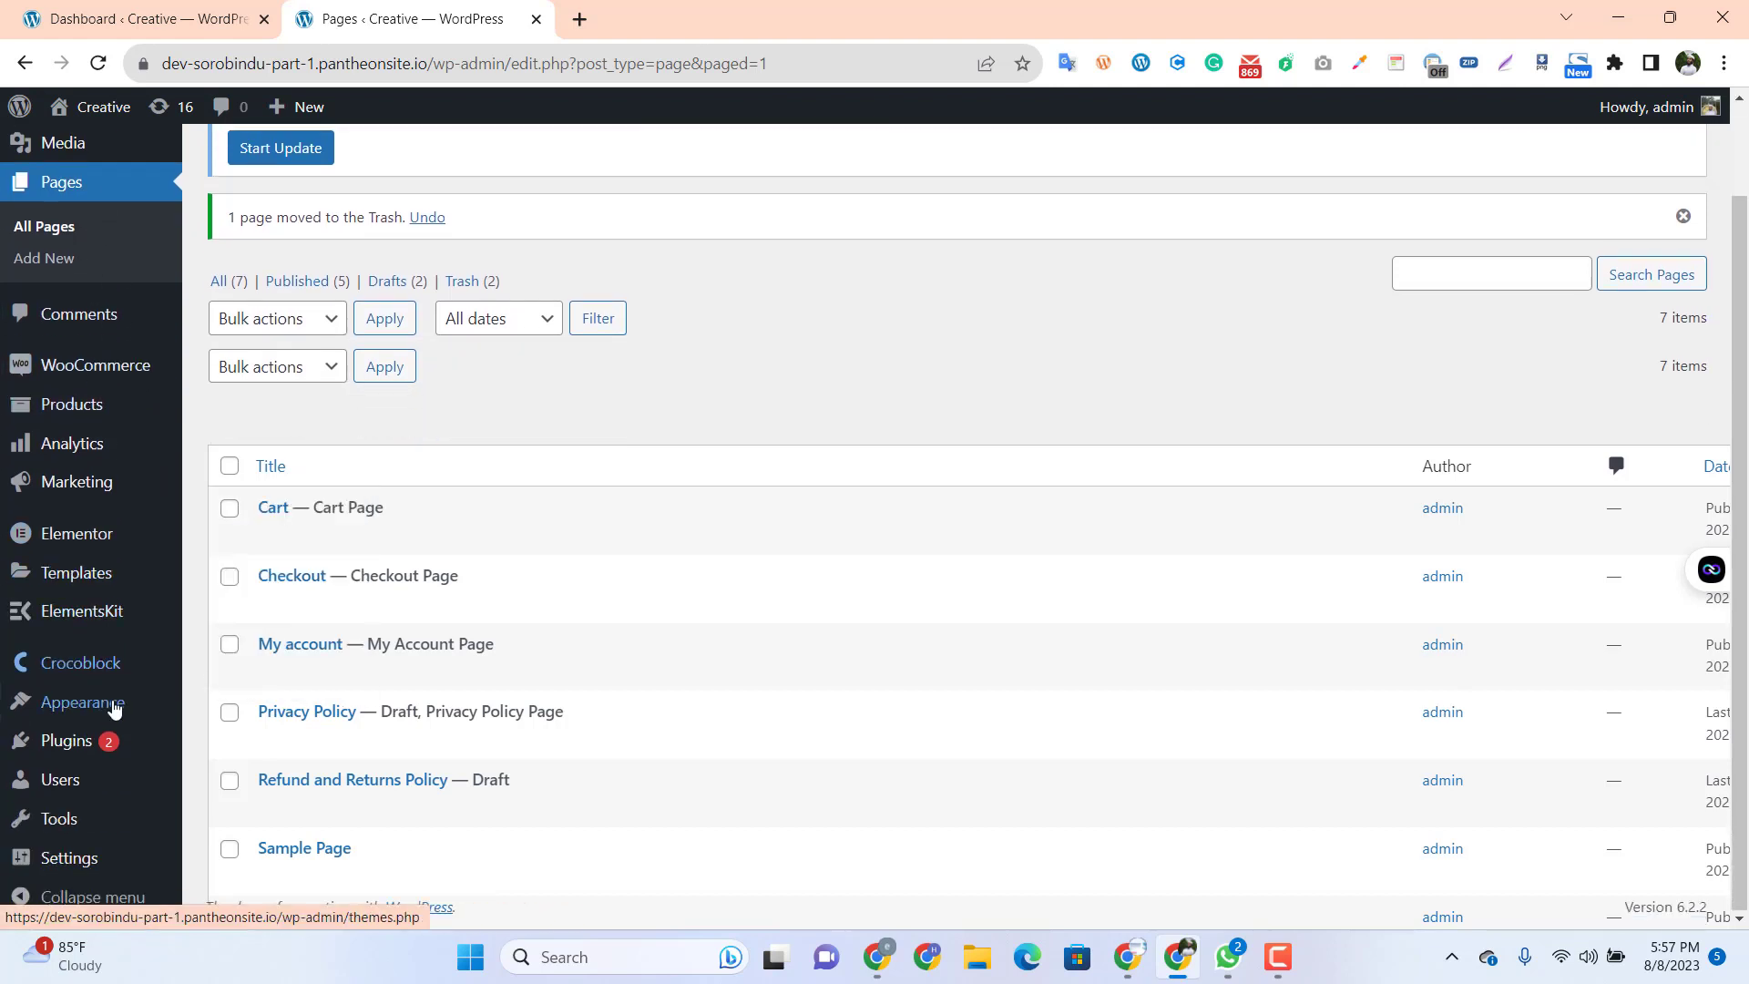
mouse_move(99, 740)
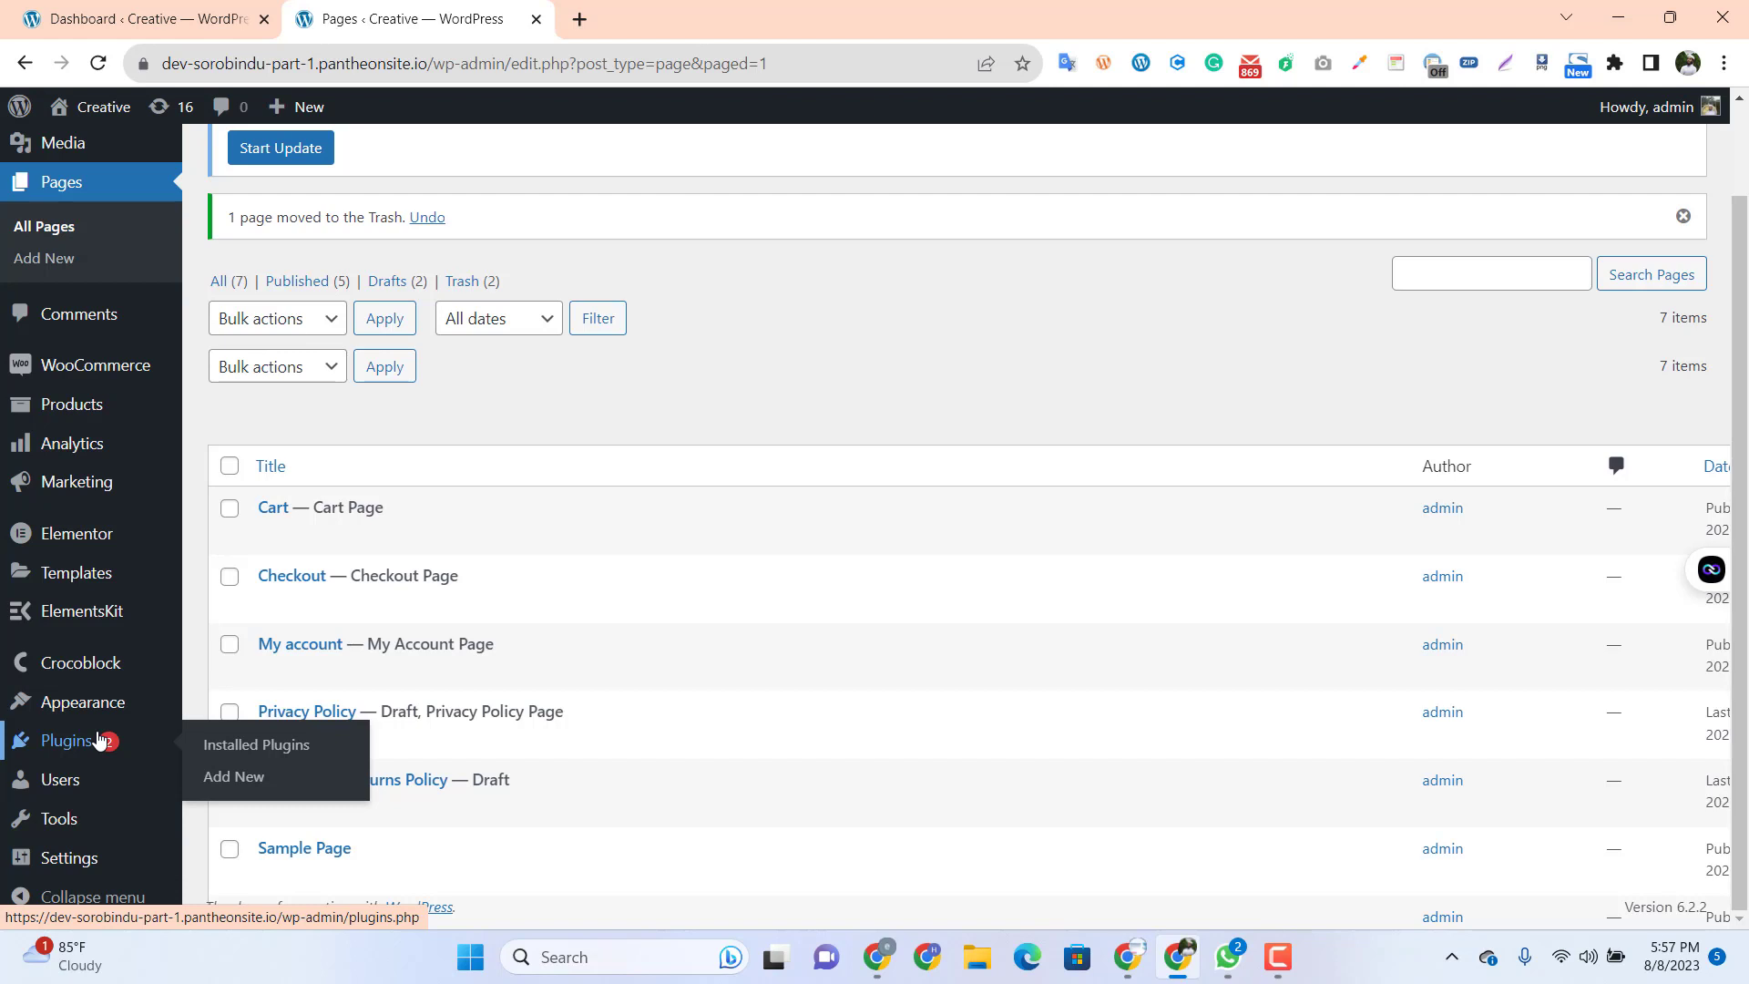
scroll(91, 665, "up", 2)
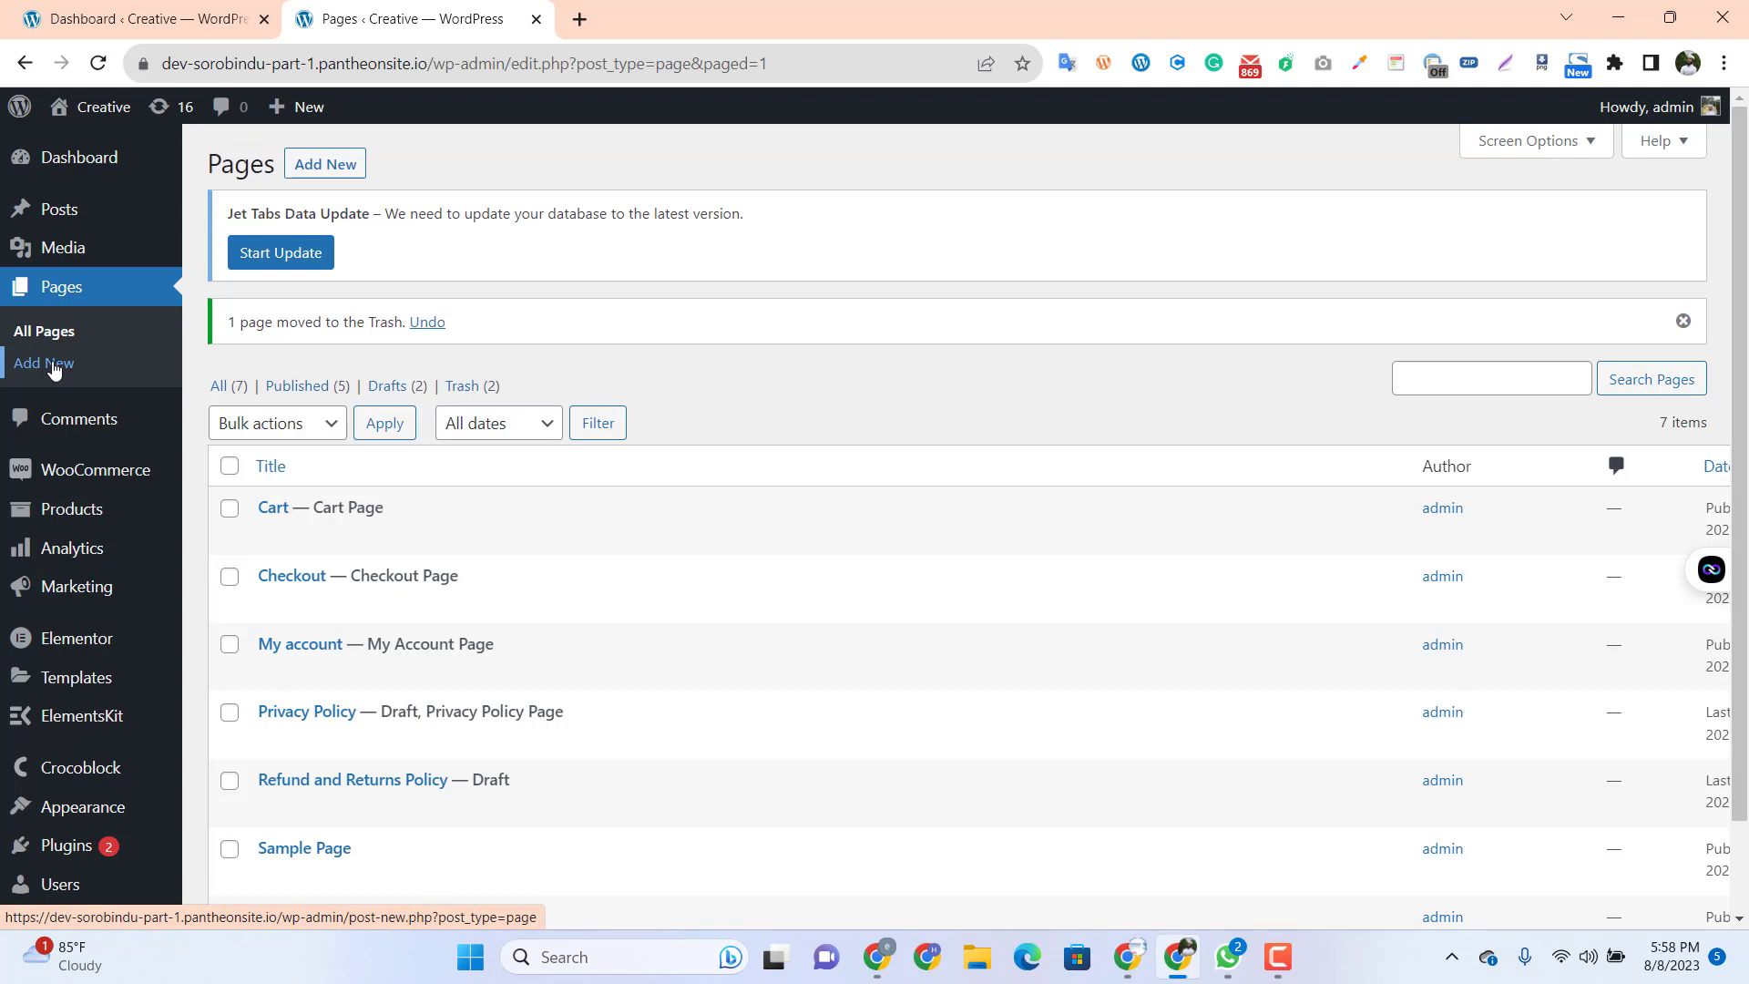
Create a new WordPress page titled "Creative" in a separate tab and open it for editing with Elementor
middle_click(105, 364)
left_click(617, 7)
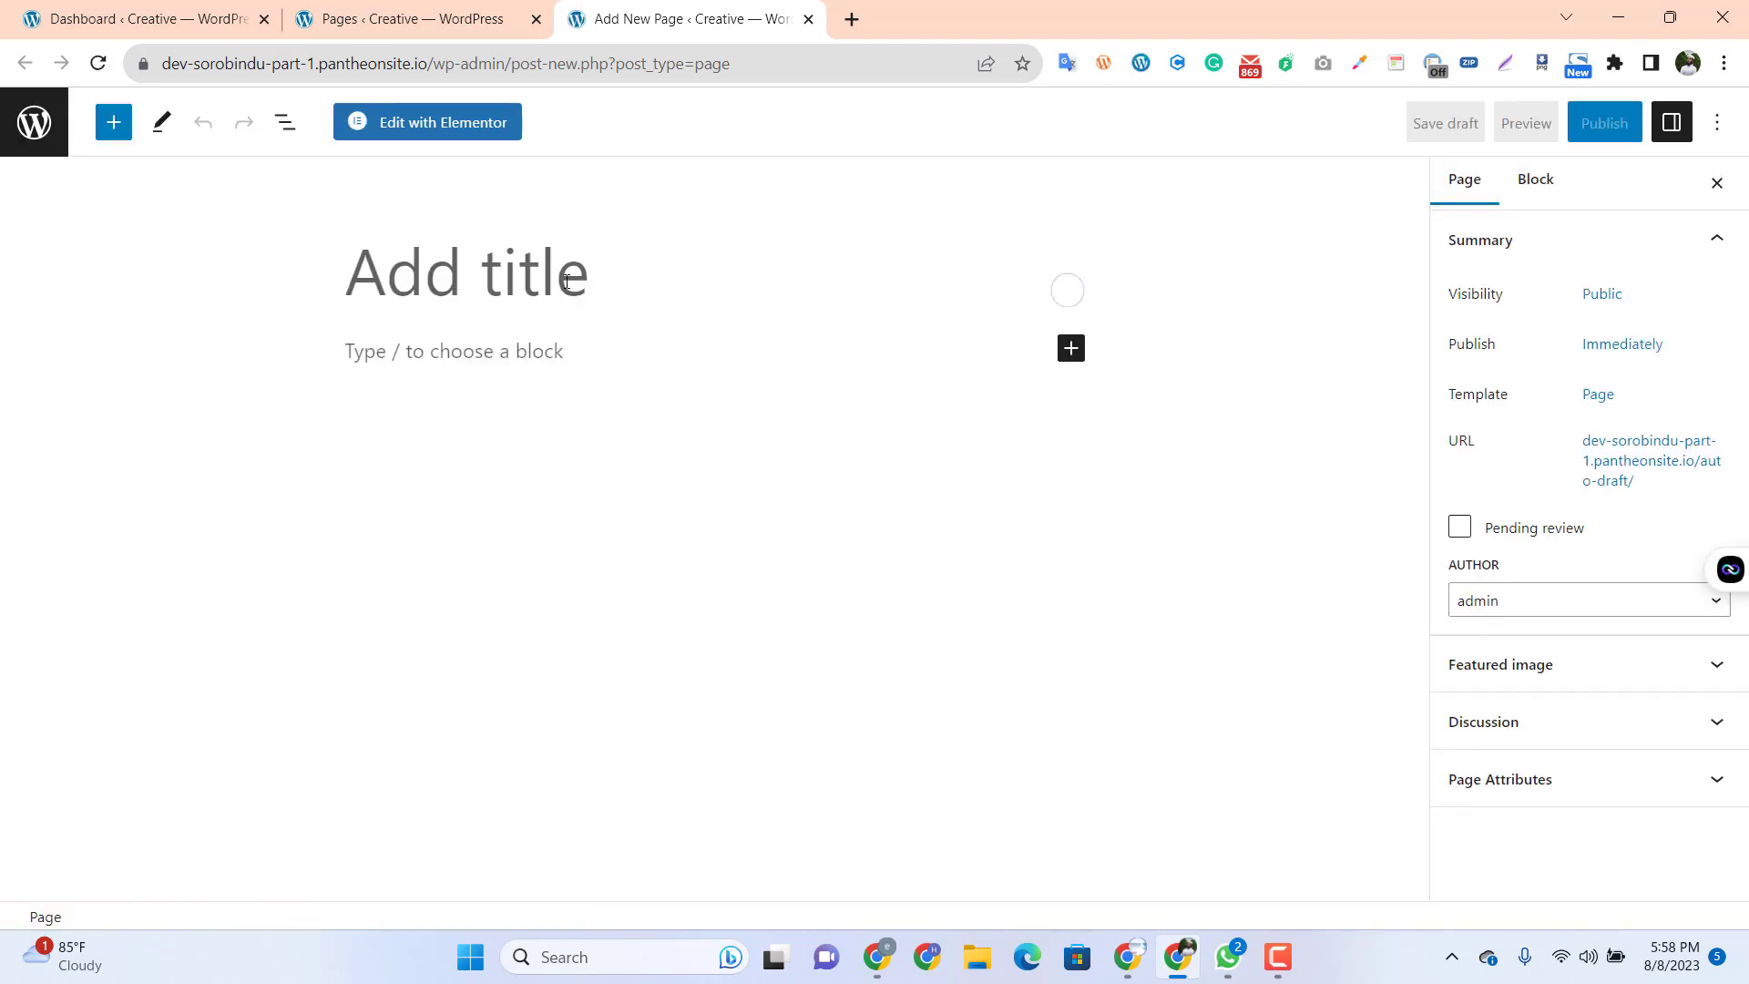
type("Cre")
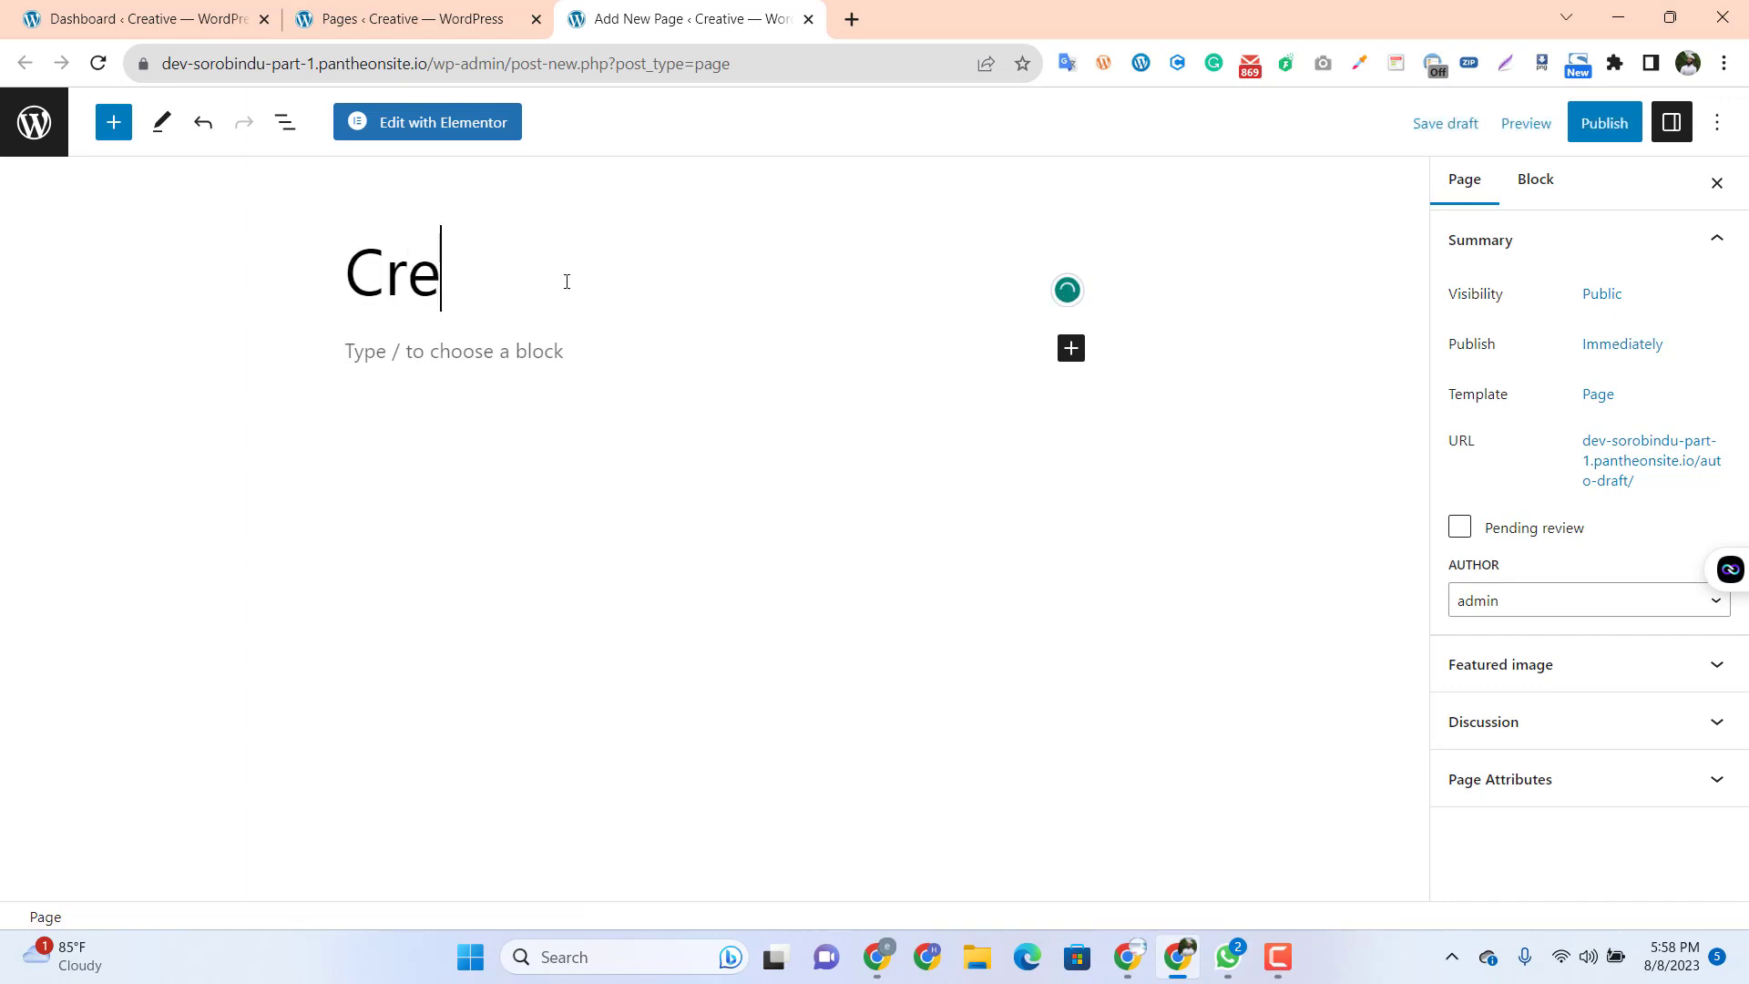
type("ative")
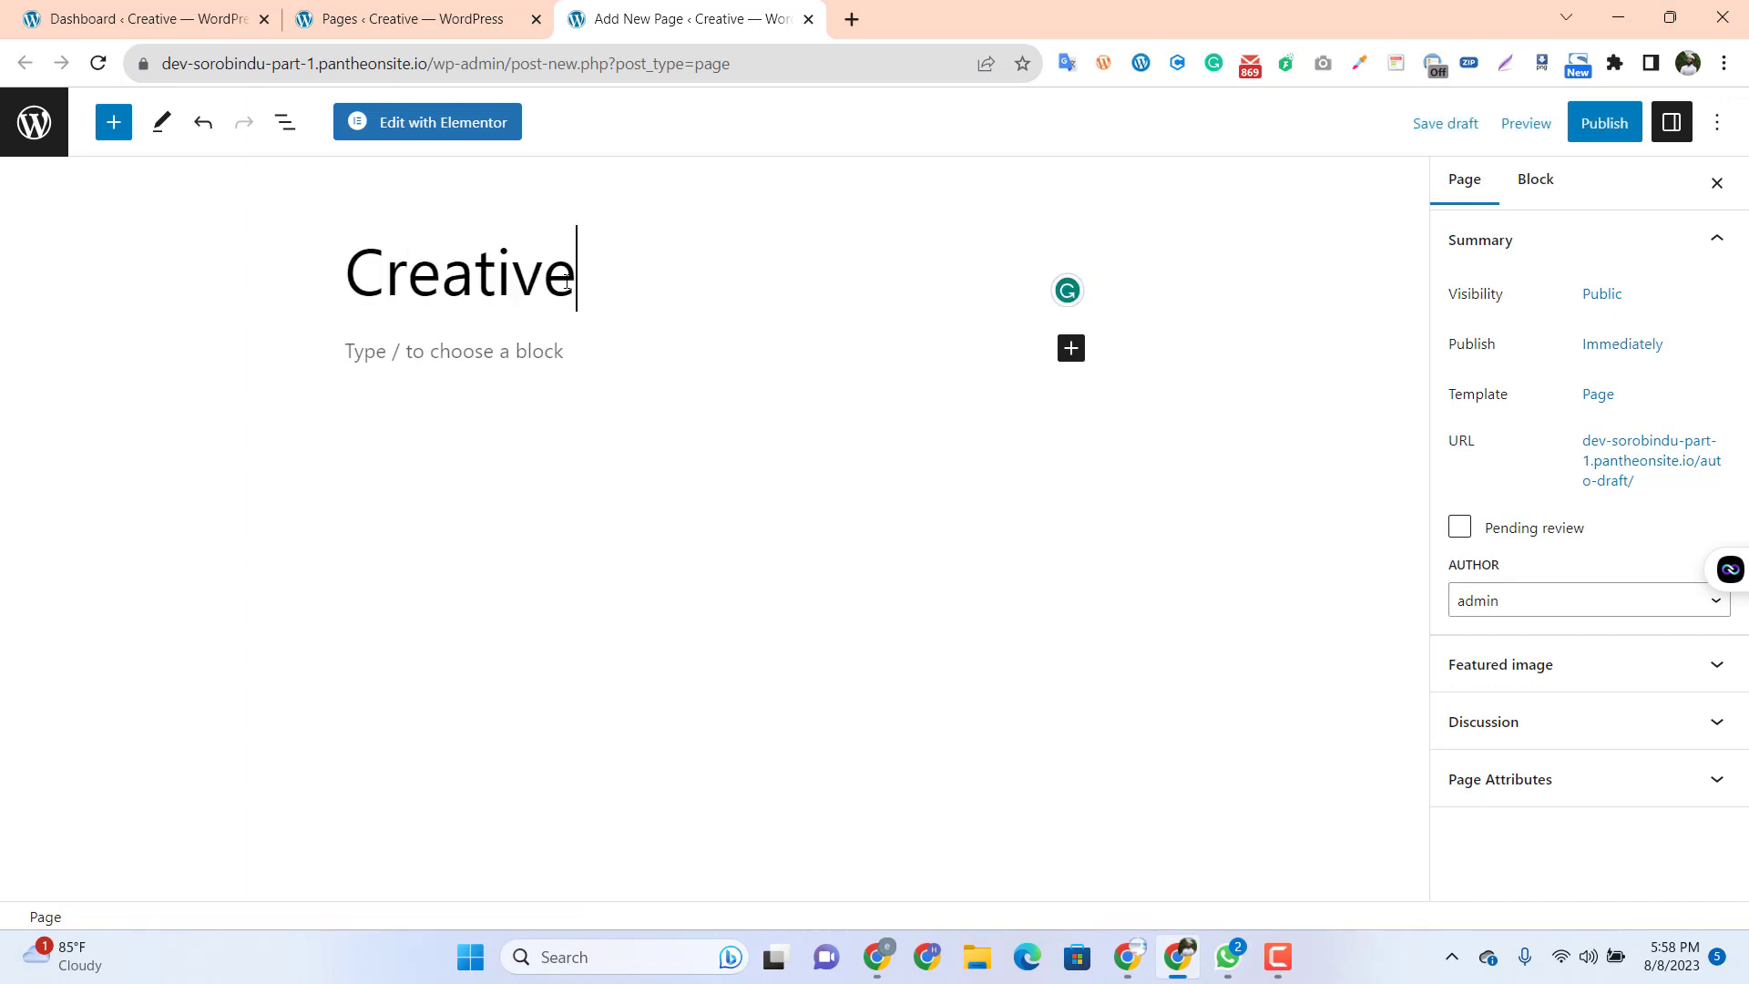
left_click(459, 127)
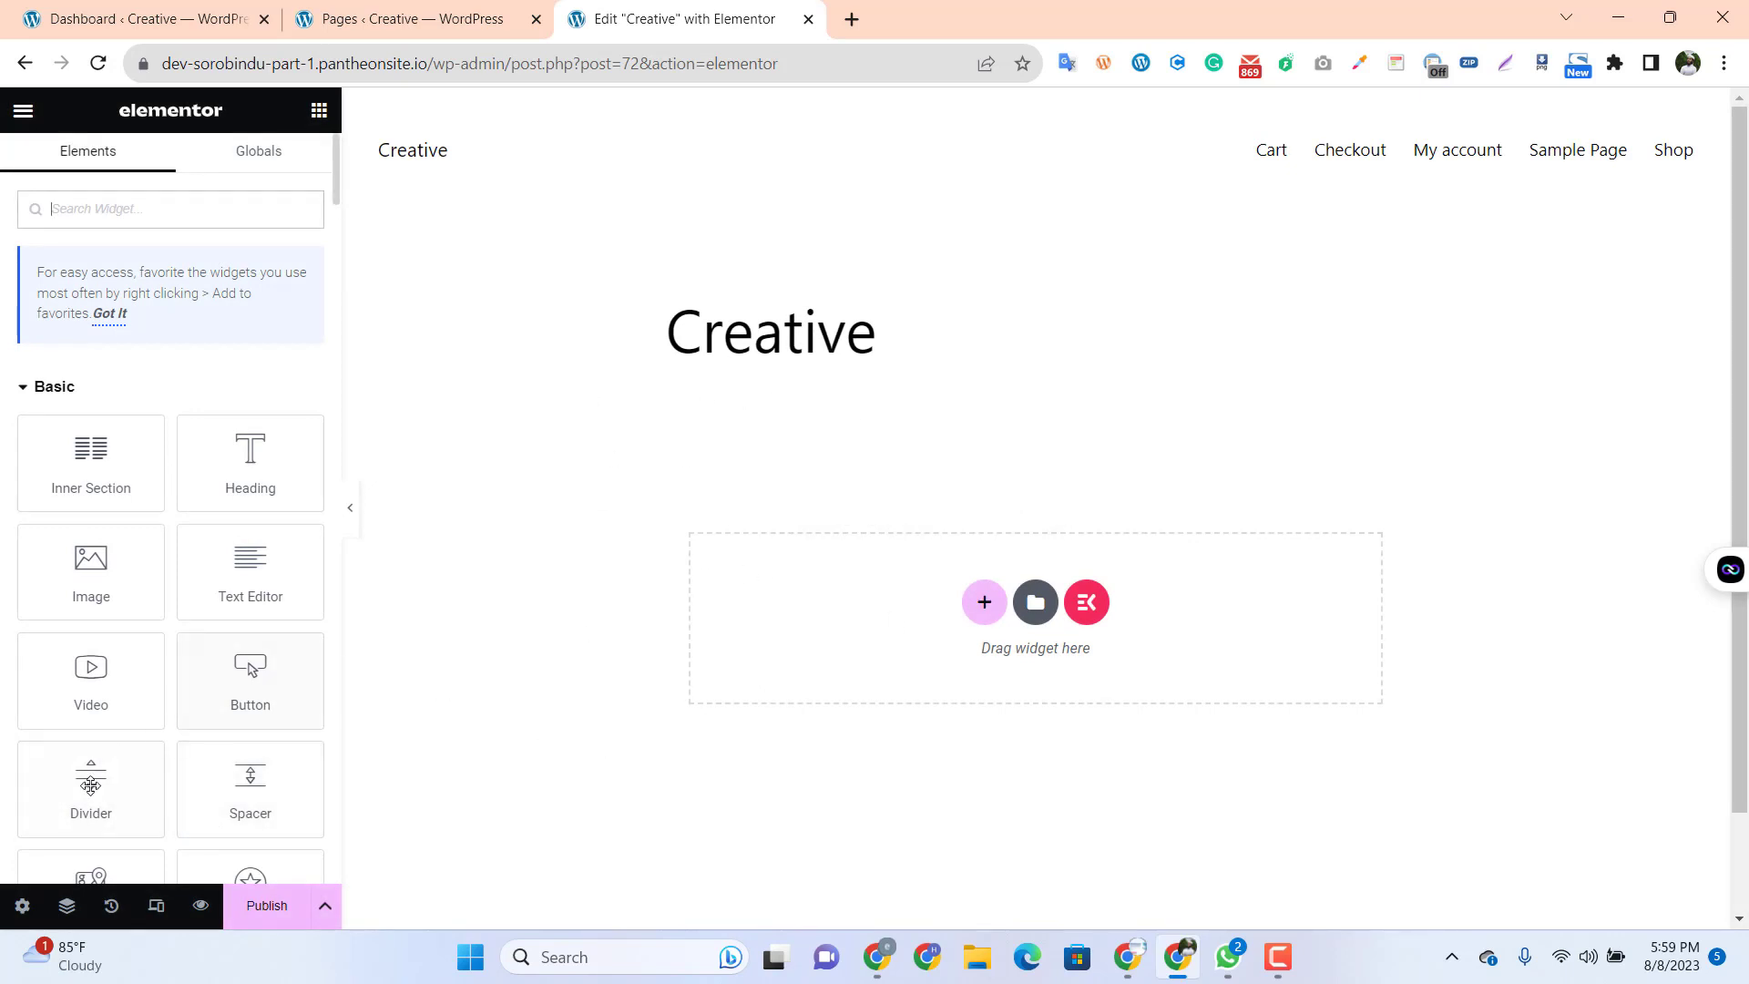
Add a new section with a single-column structure below the page title
mouse_move(665, 494)
left_mouse_down()
mouse_move(735, 761)
mouse_move(1423, 735)
left_mouse_up()
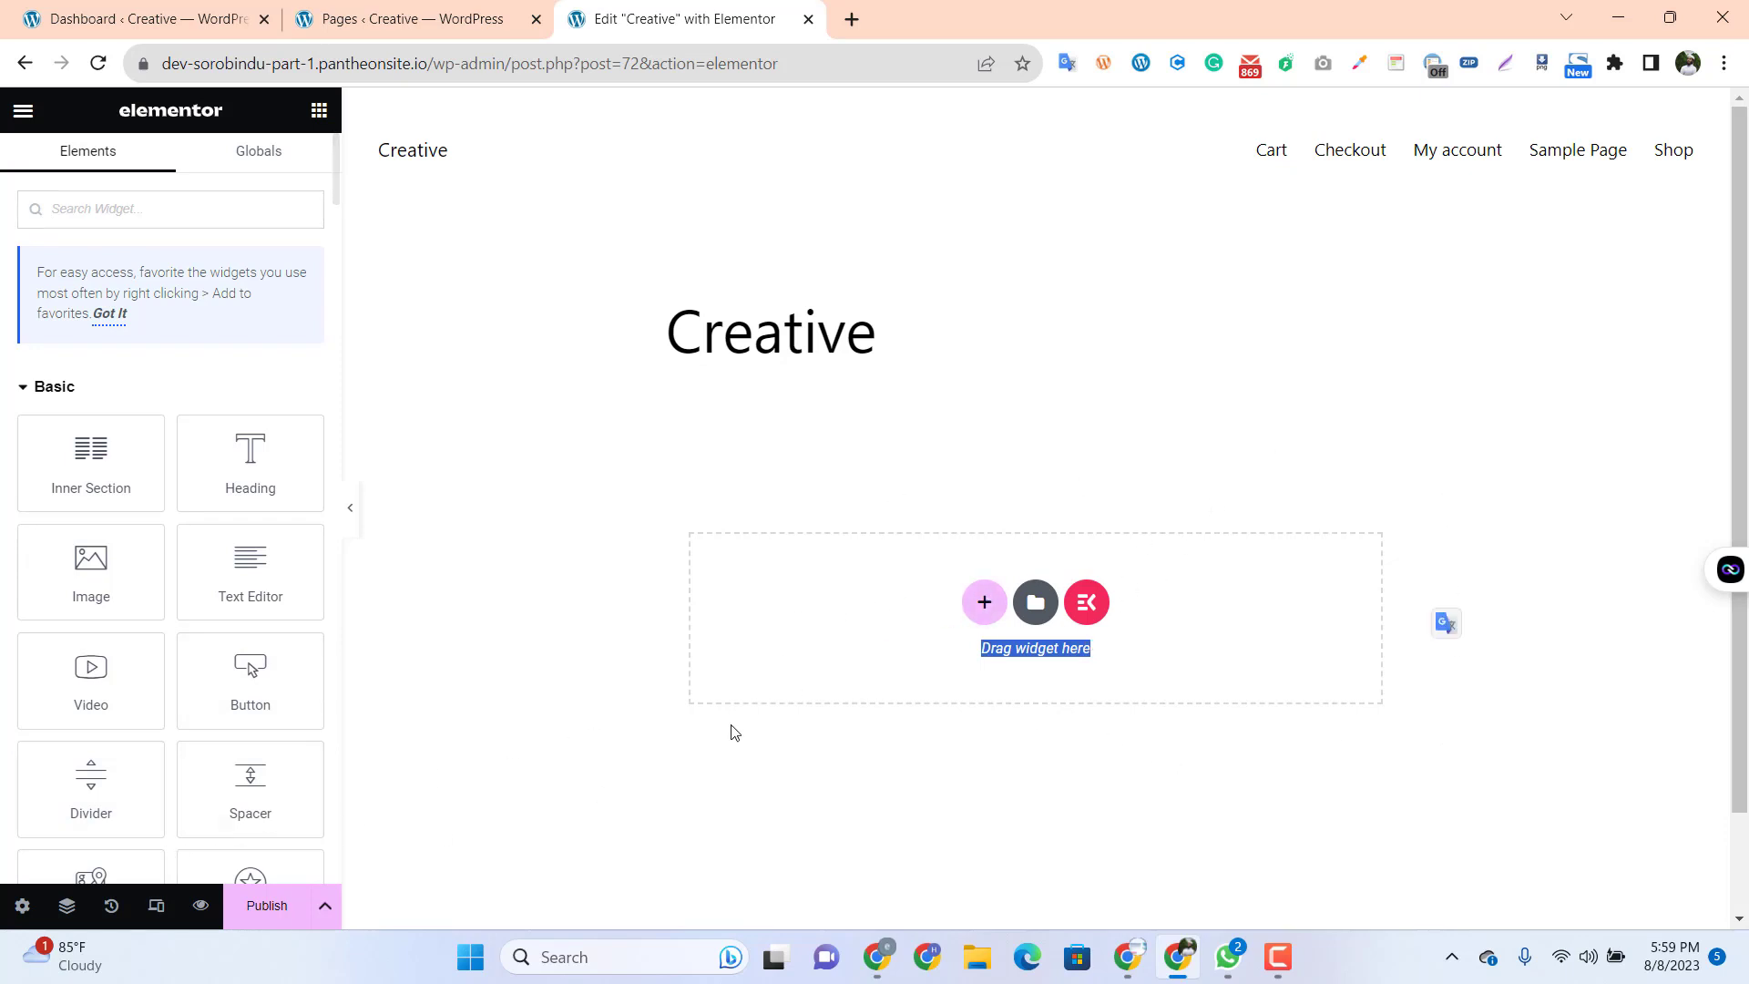
left_click(963, 736)
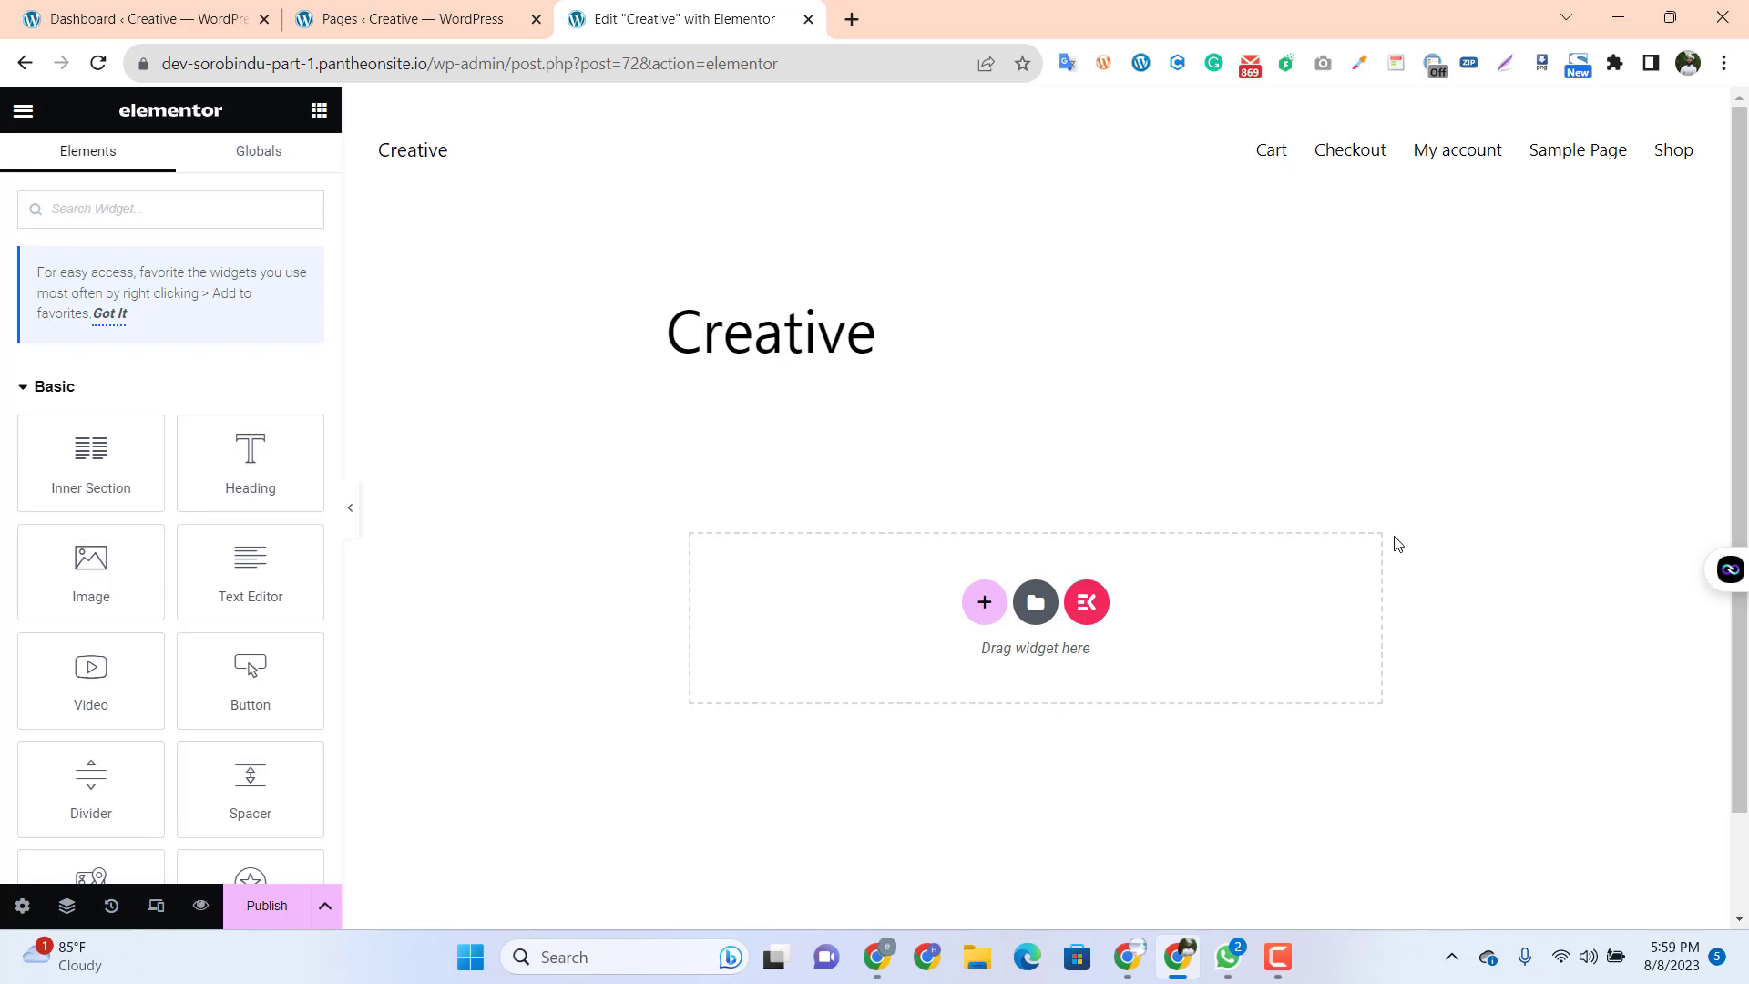
left_click(984, 602)
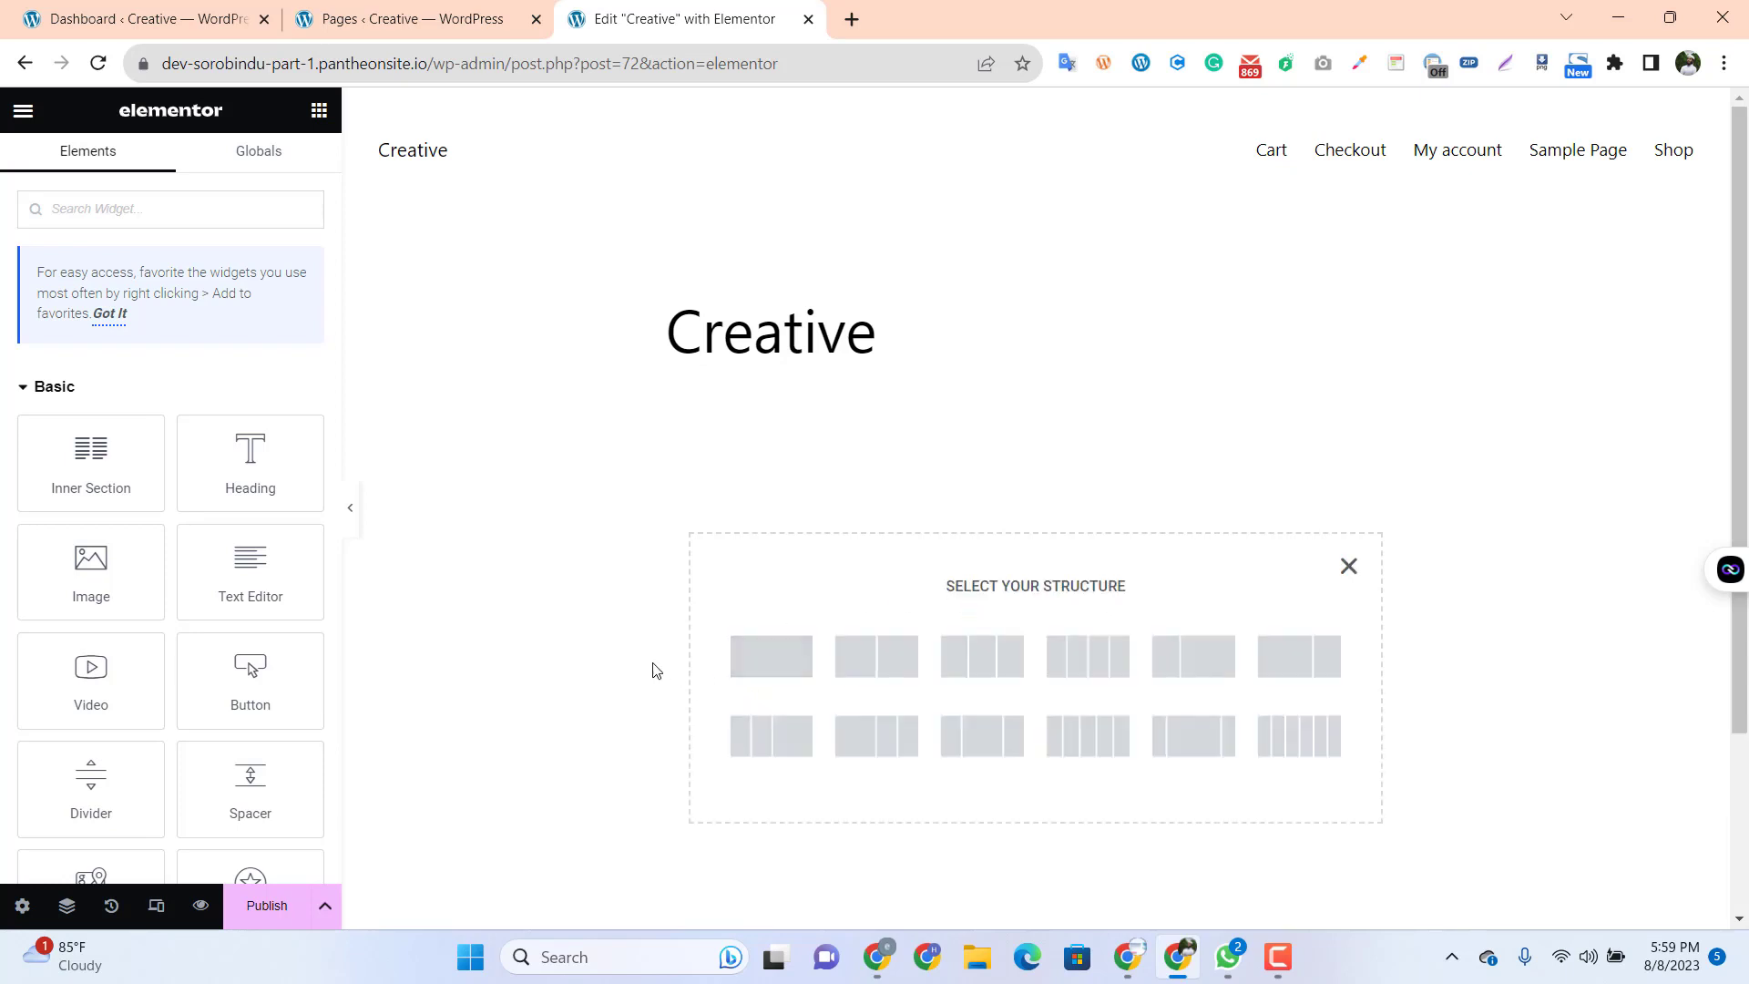
left_click(756, 656)
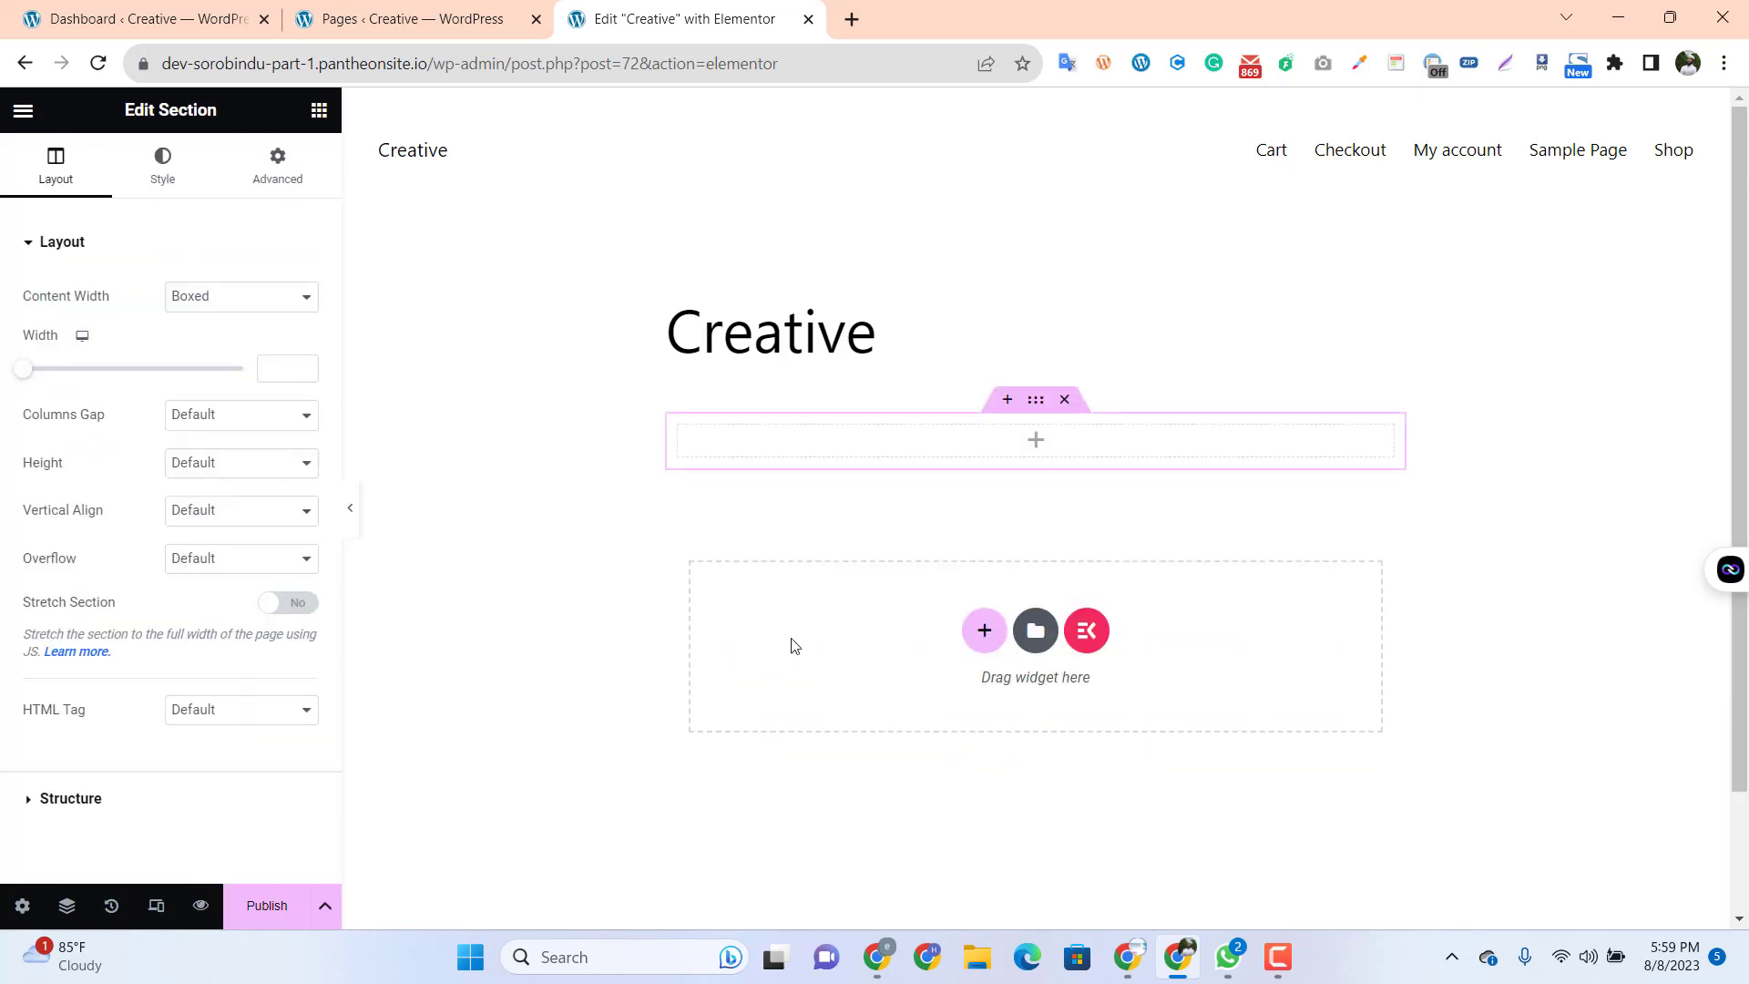
Find the JetTabs widgets and place an Image Accordion in the empty section
left_click(317, 115)
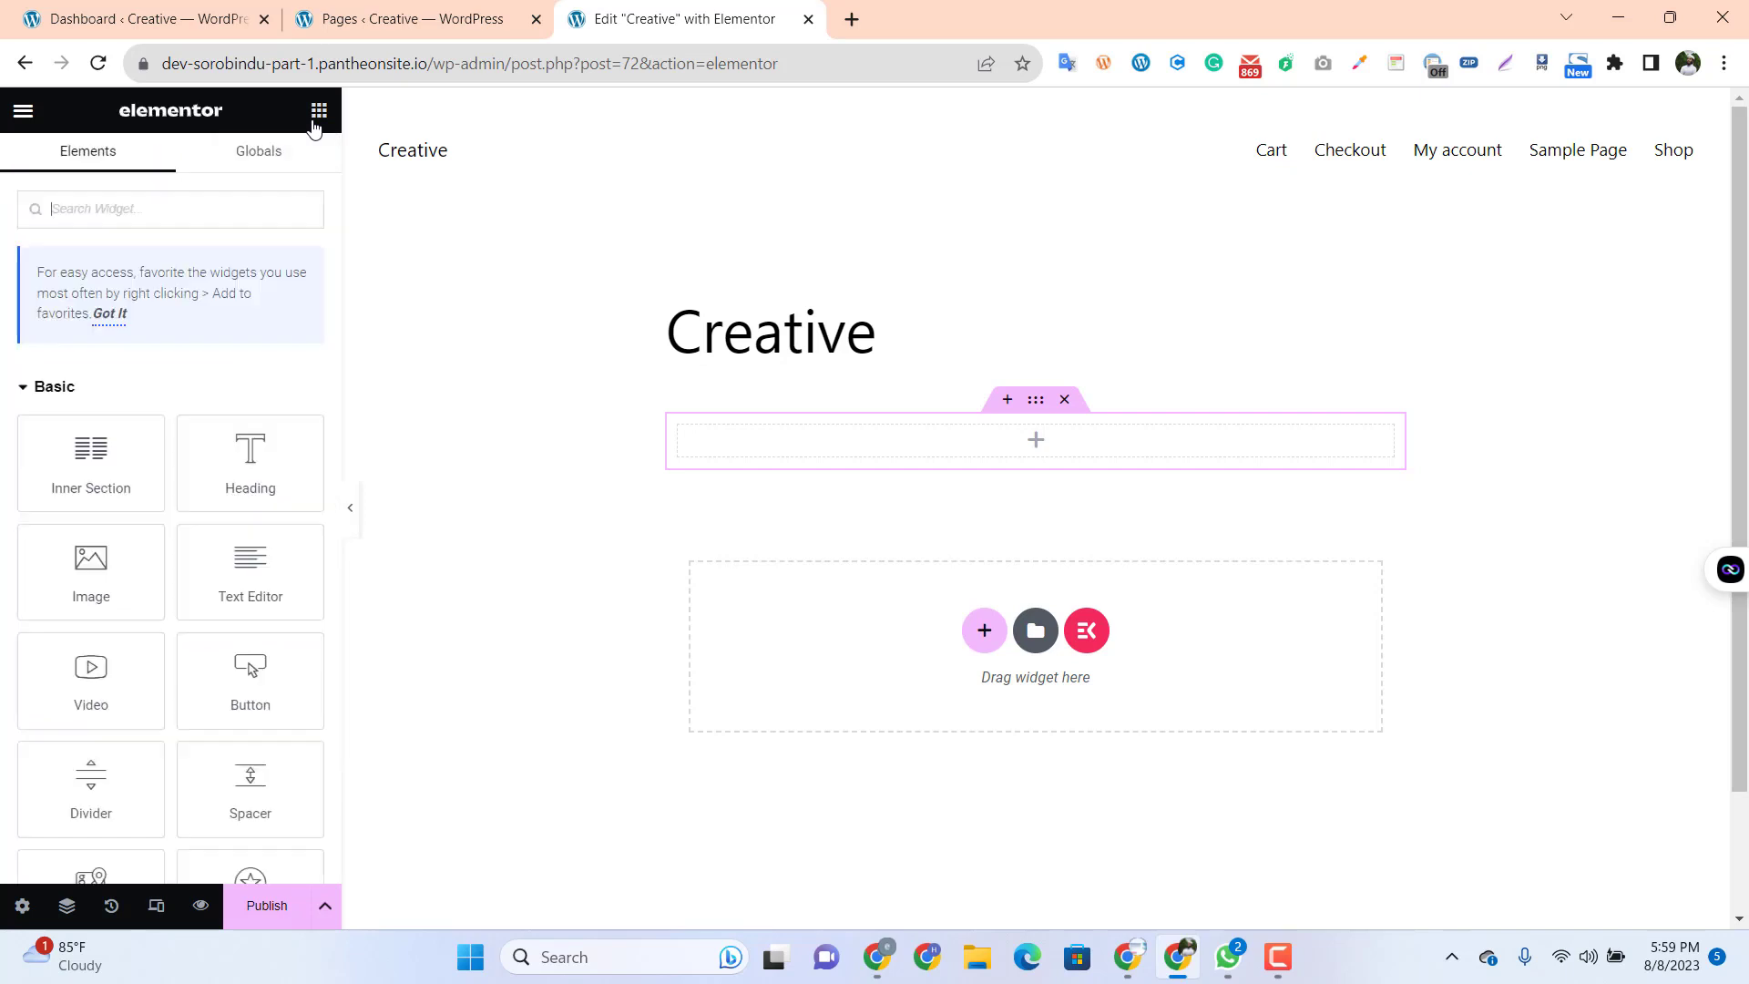
left_click(91, 398)
left_click(112, 445)
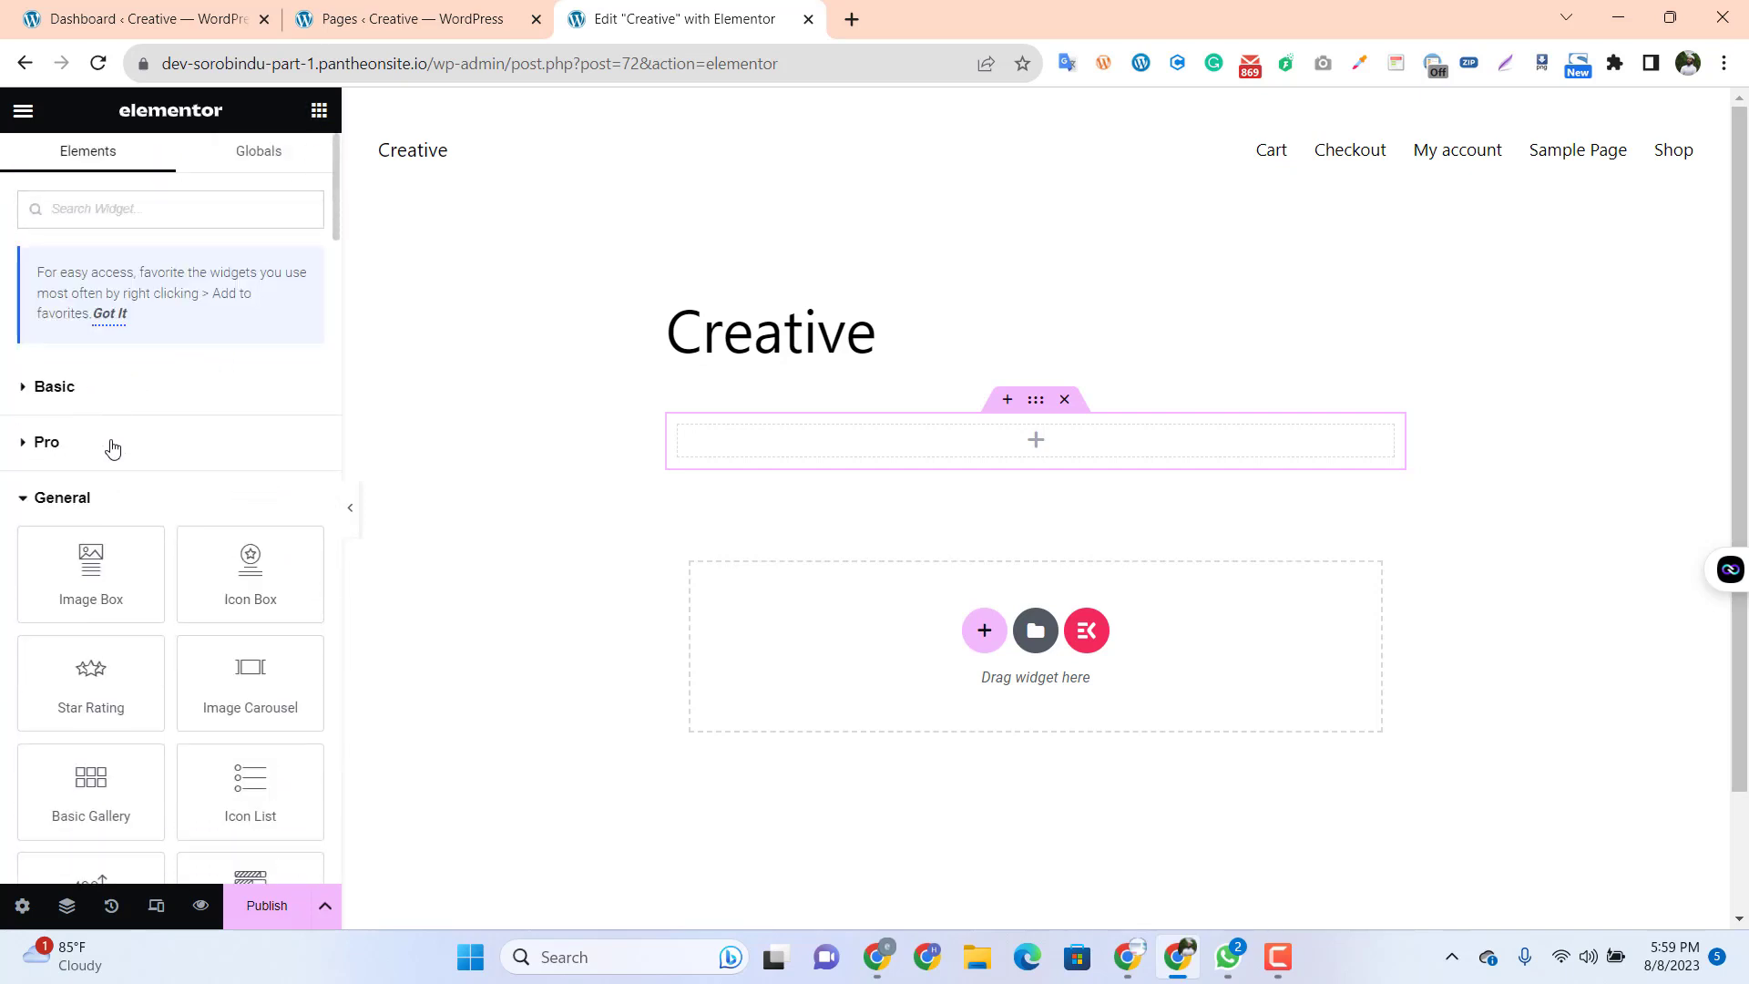
scroll(112, 446, "down", 8)
scroll(132, 434, "up", 6)
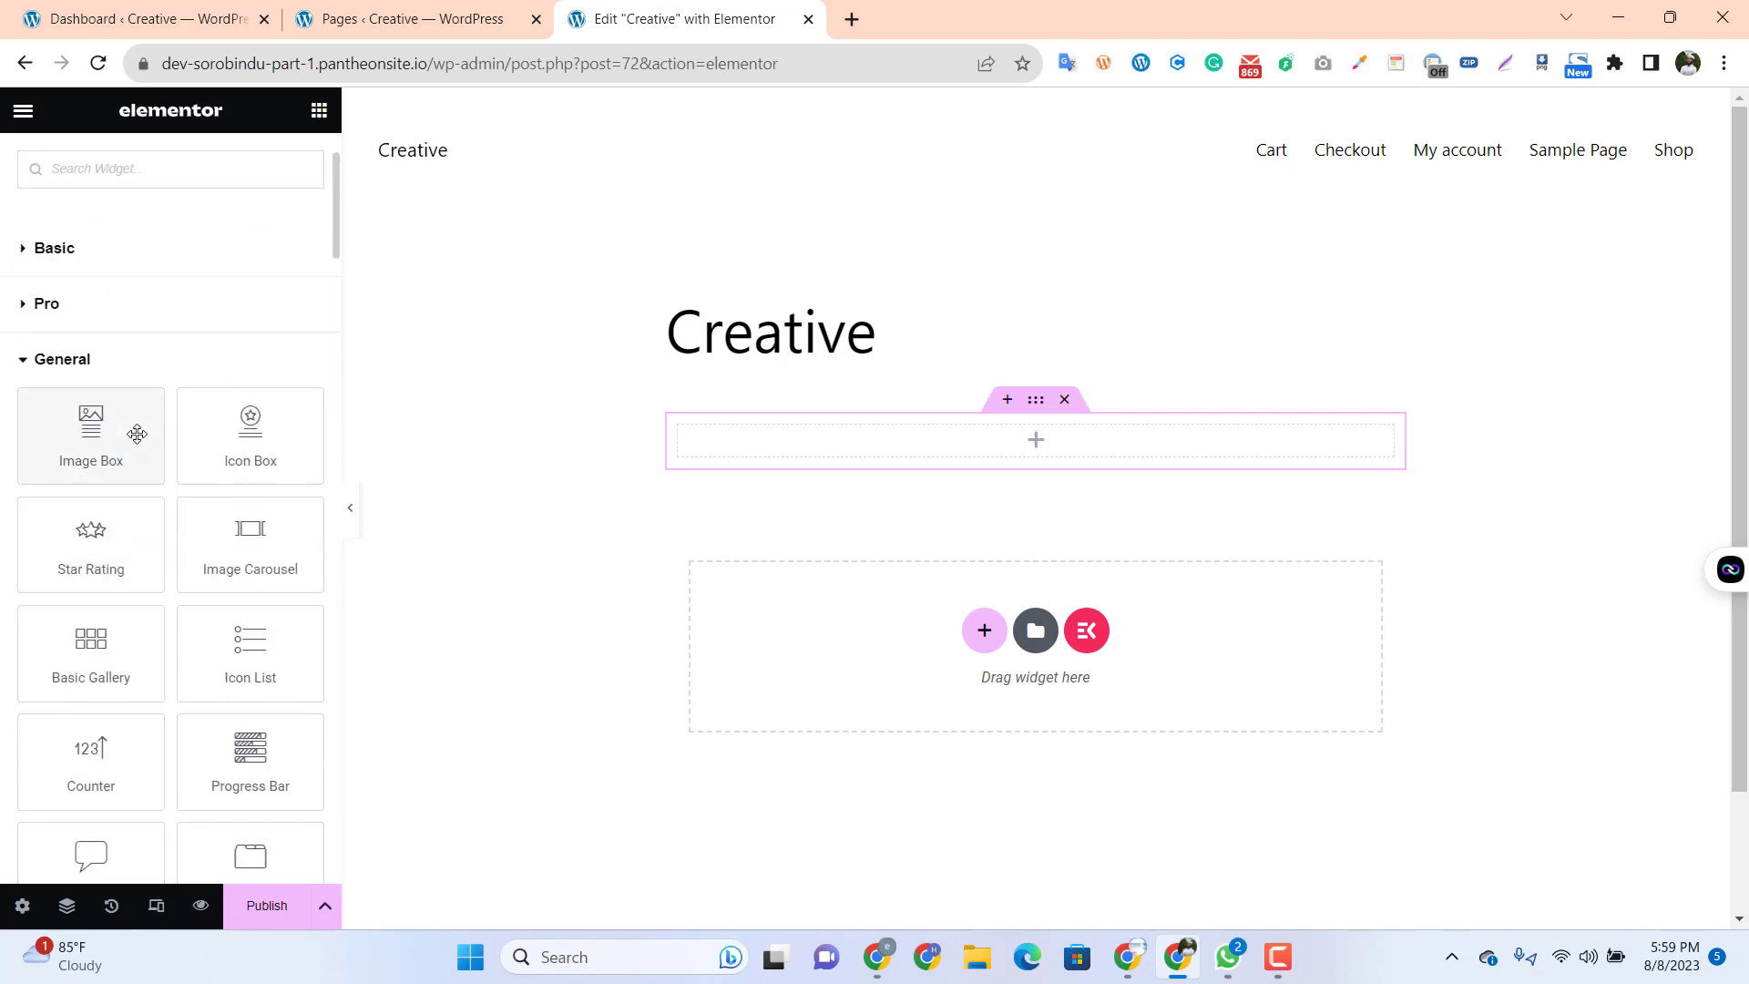
left_click(108, 383)
scroll(119, 437, "down", 10)
scroll(106, 456, "up", 5)
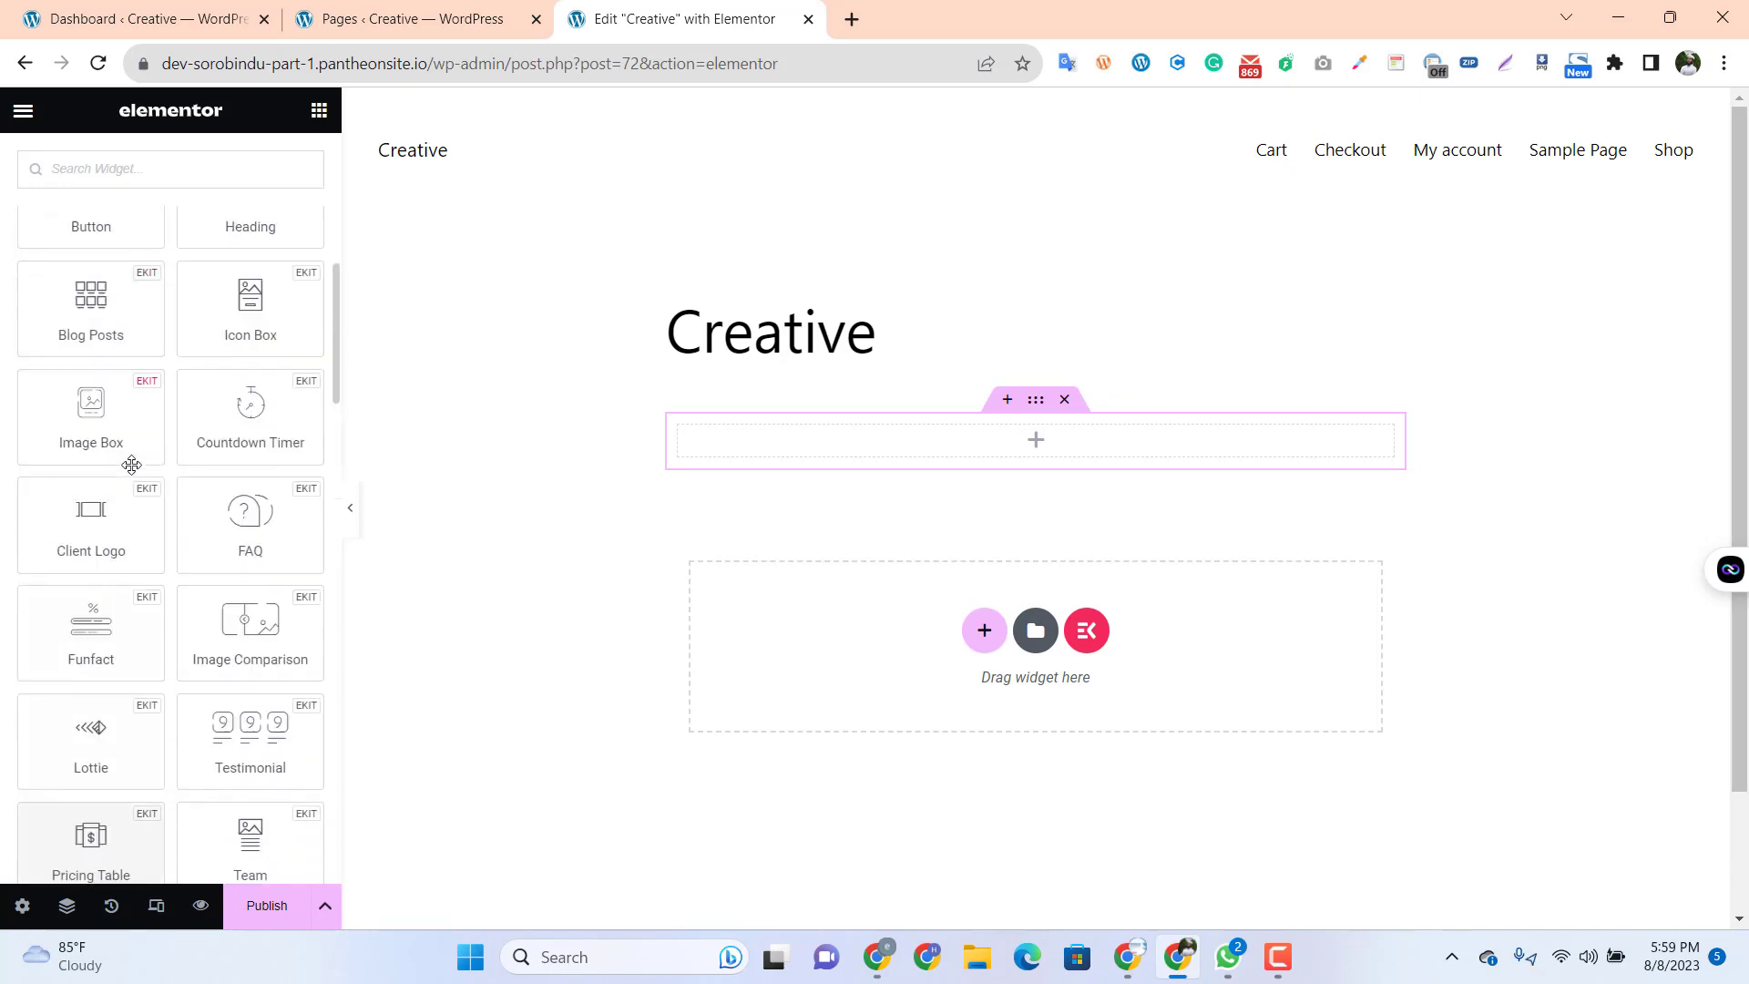
scroll(111, 300, "up", 5)
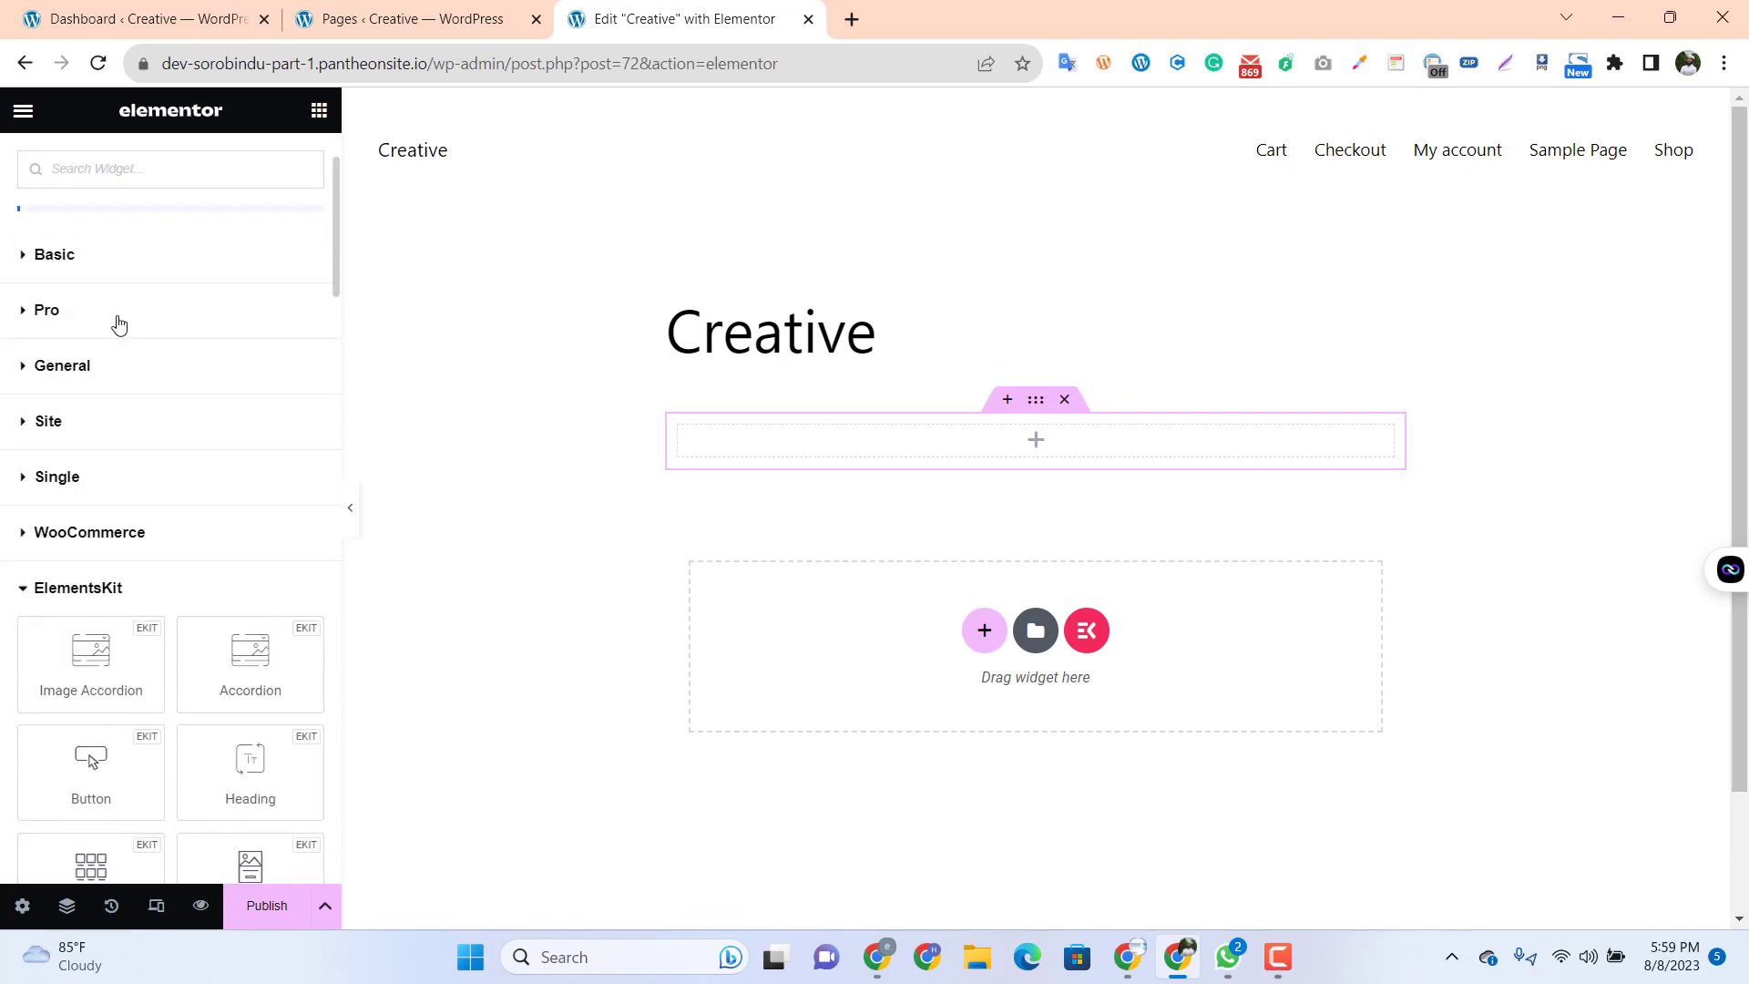
left_click(135, 591)
scroll(139, 583, "down", 3)
scroll(139, 574, "down", 8)
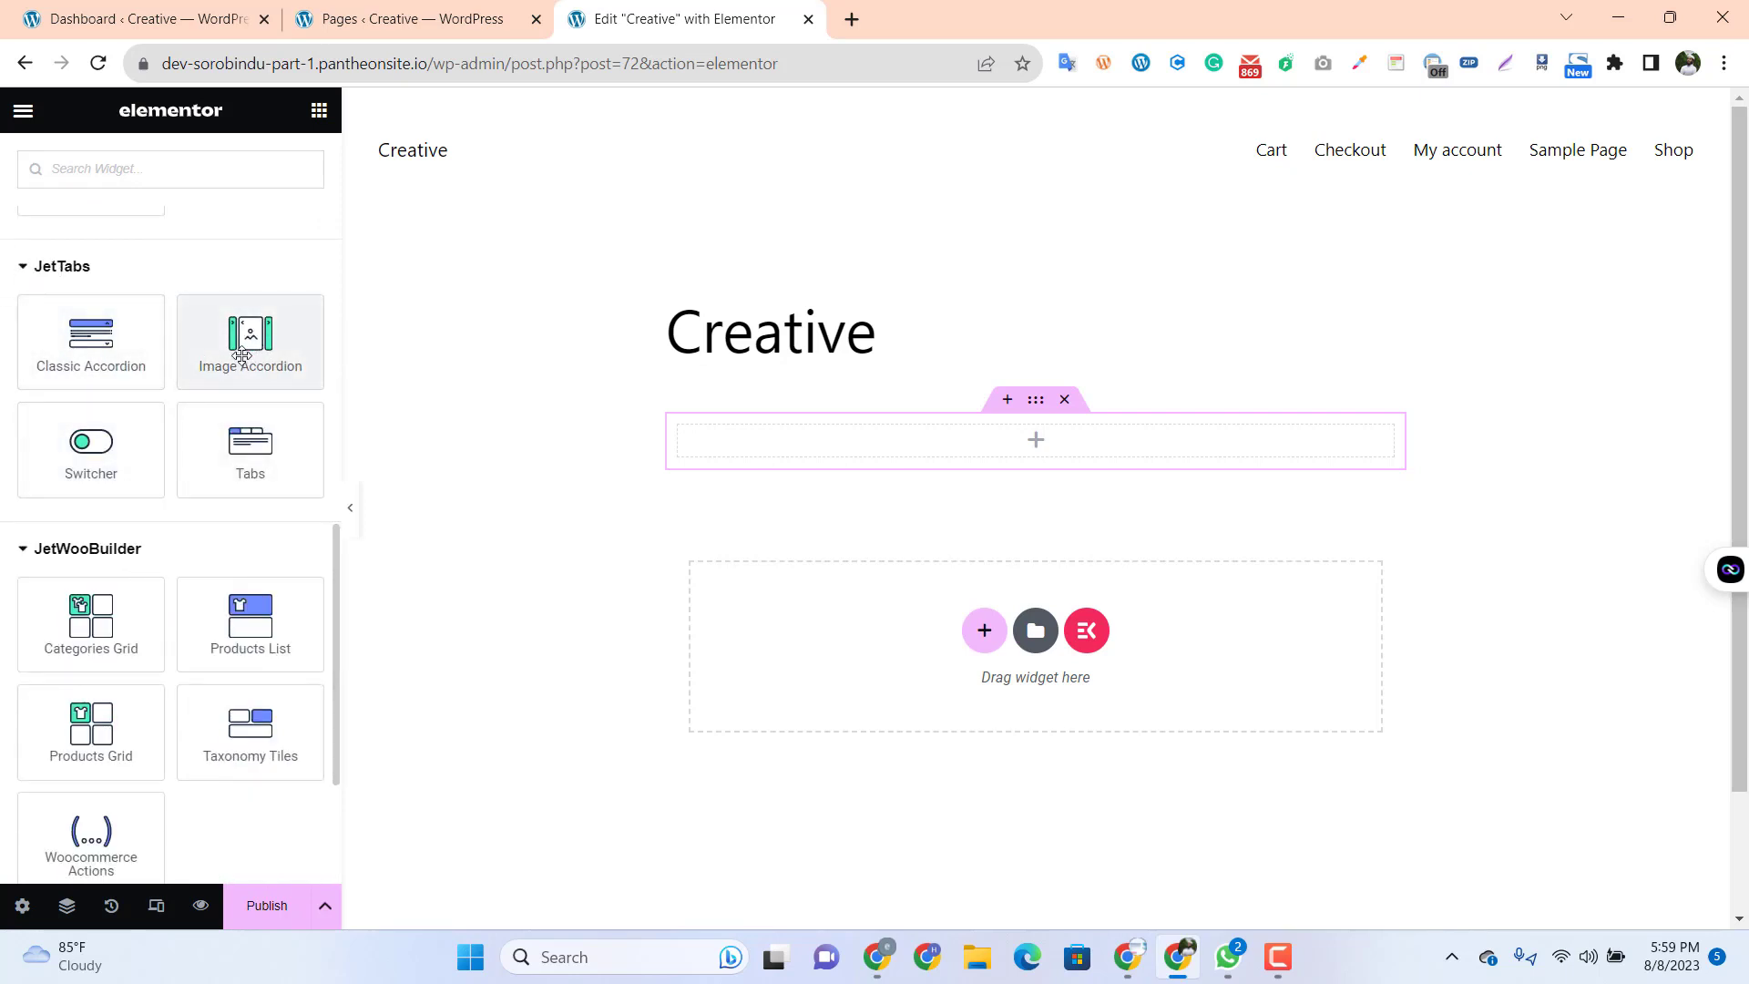
left_click_drag(235, 359, 921, 439)
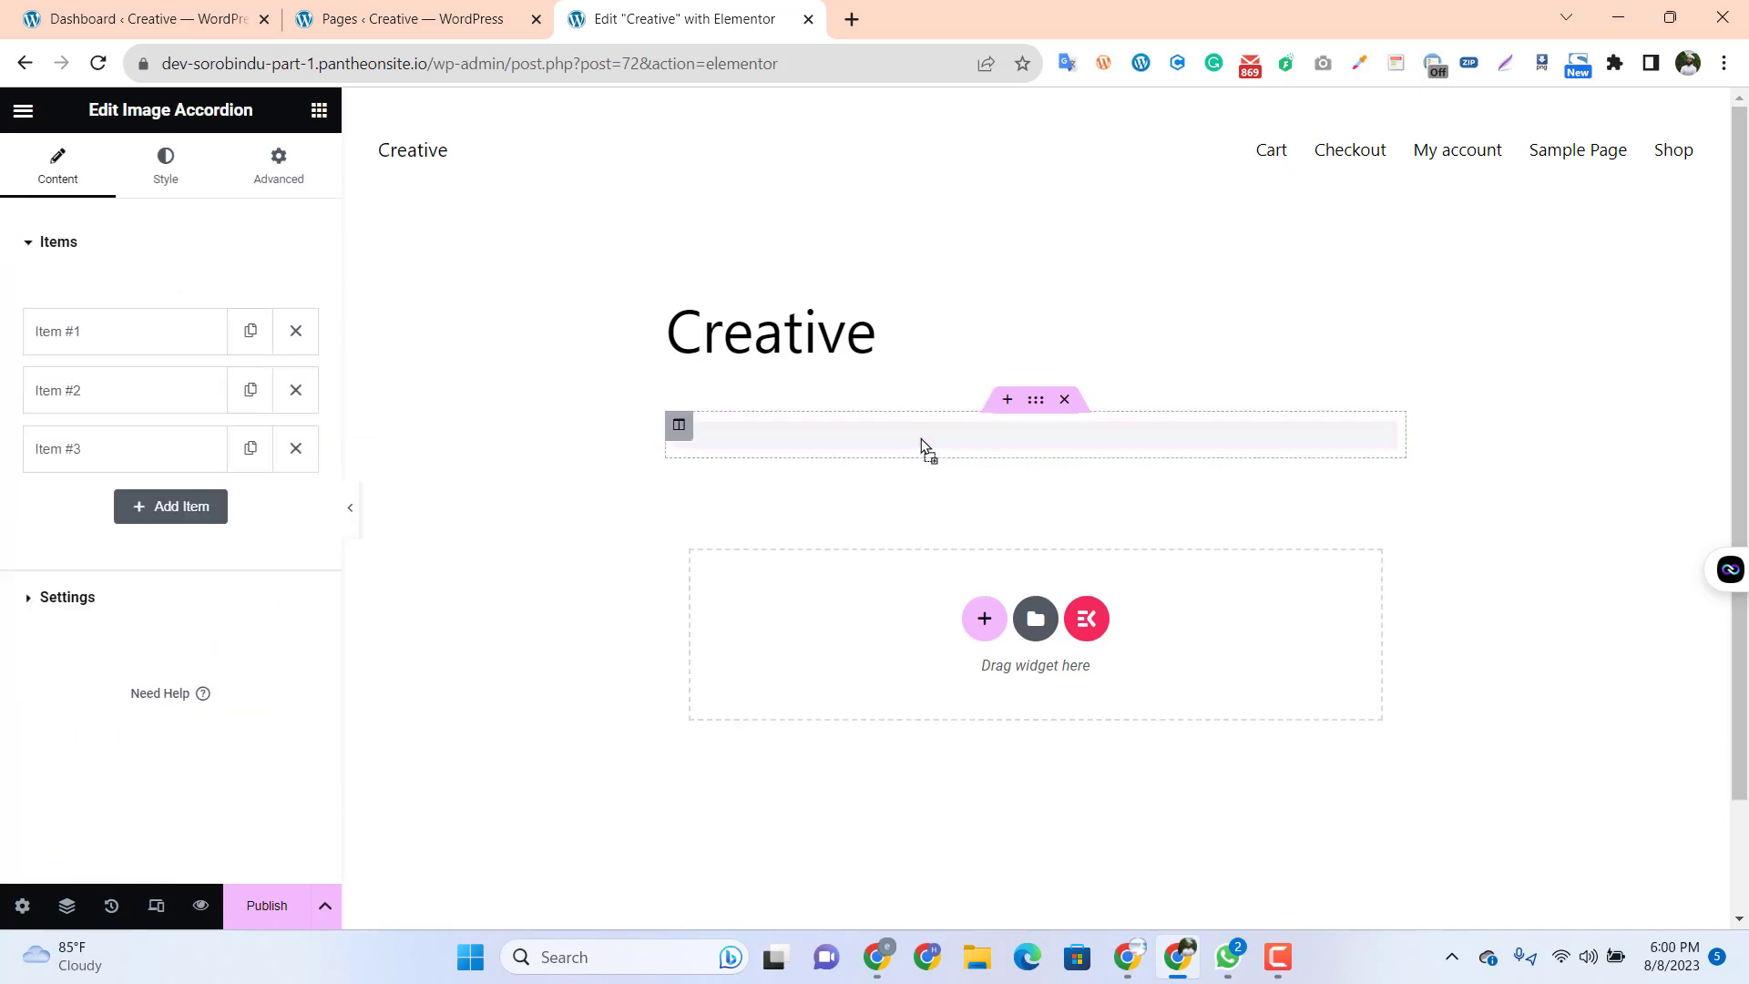
Set the image of accordion Item #1 to travel_2.jpg from the media library
scroll(1243, 562, "down", 2)
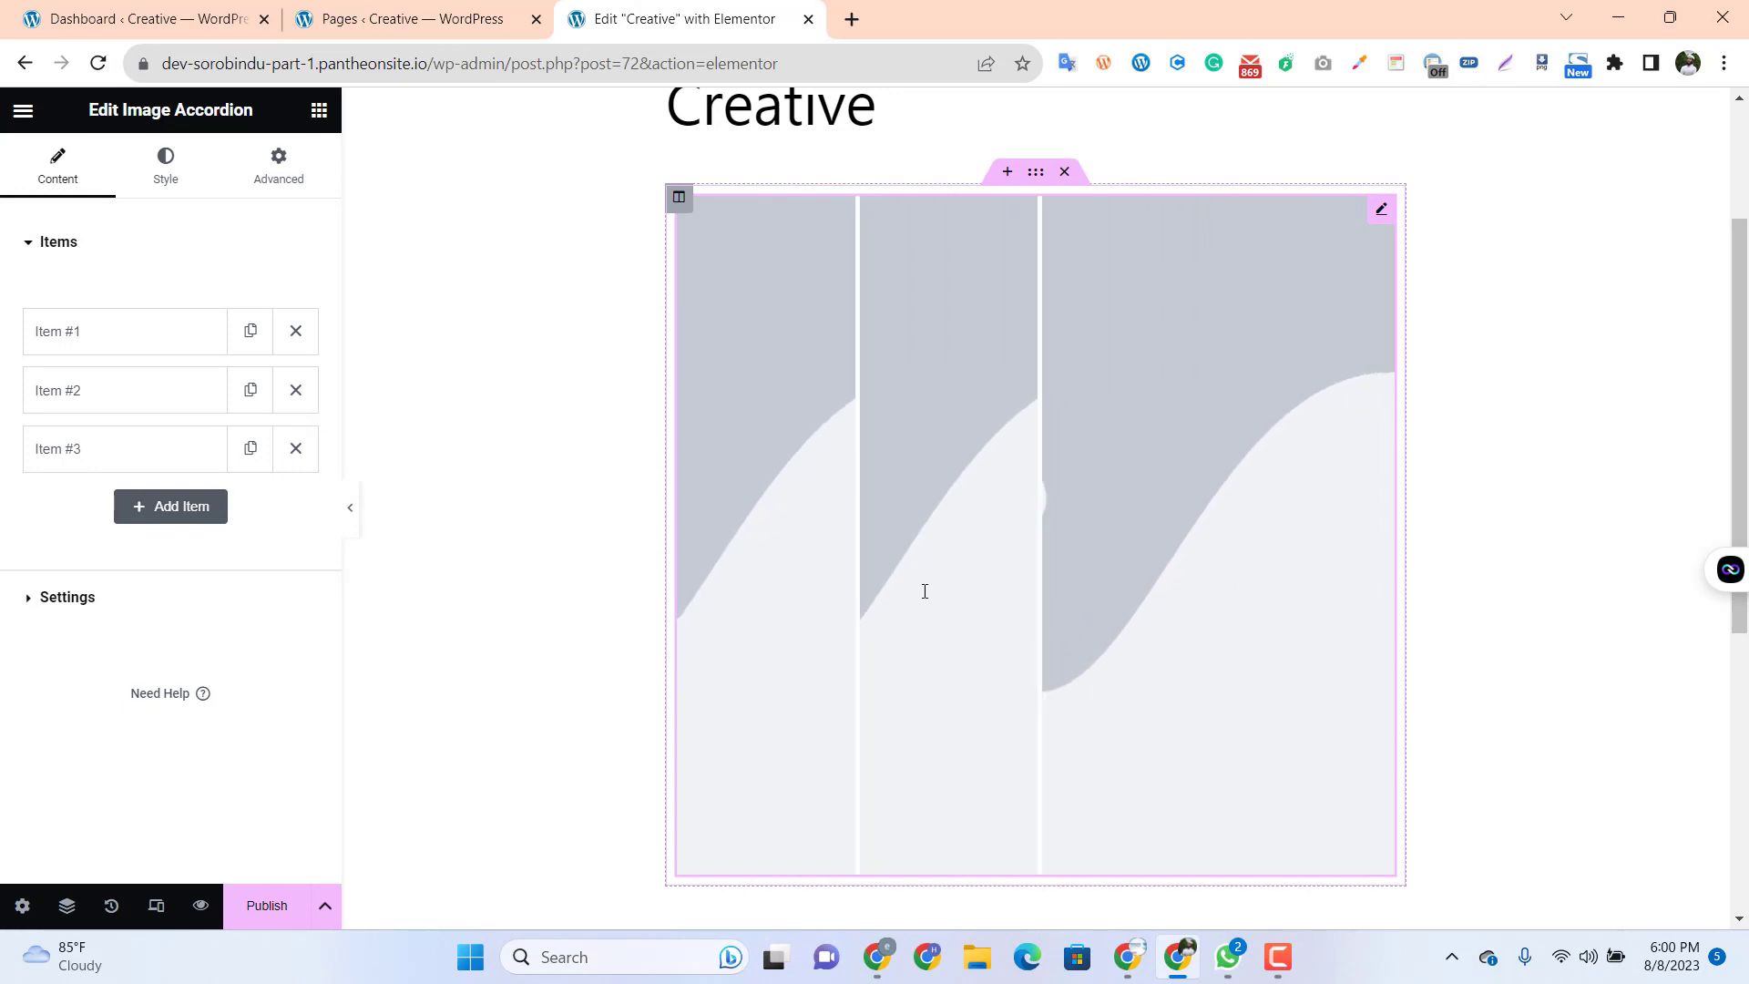
left_click(215, 332)
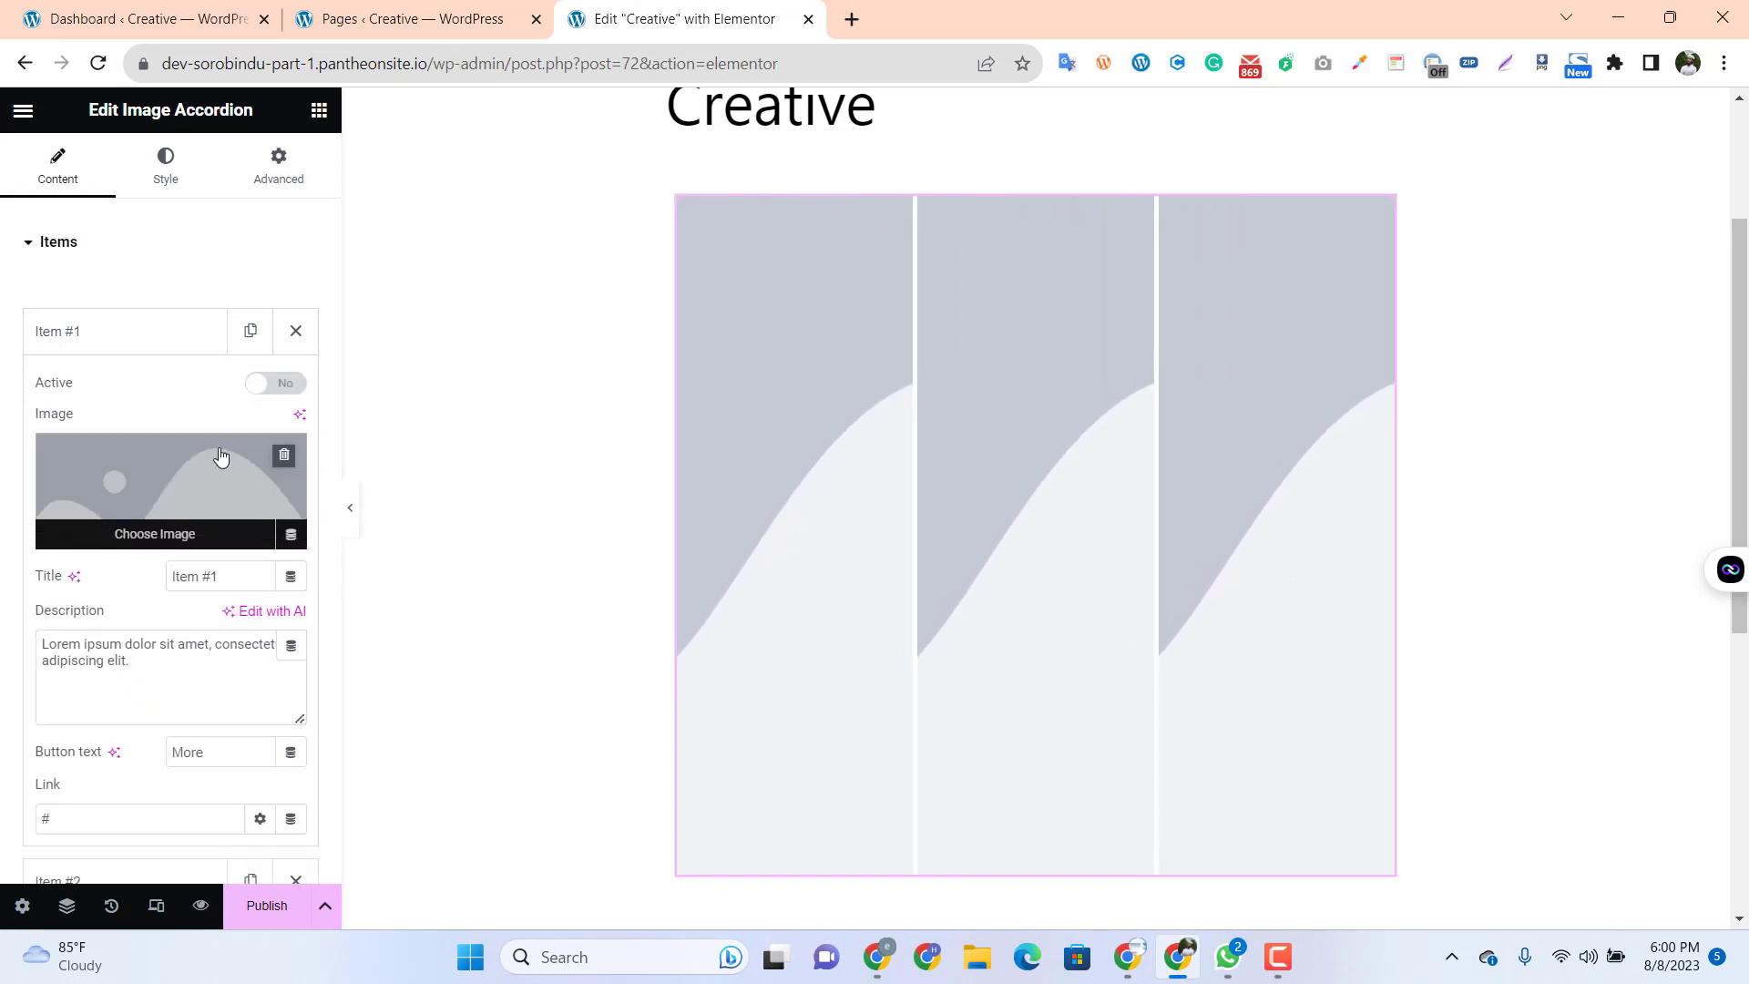
left_click(171, 494)
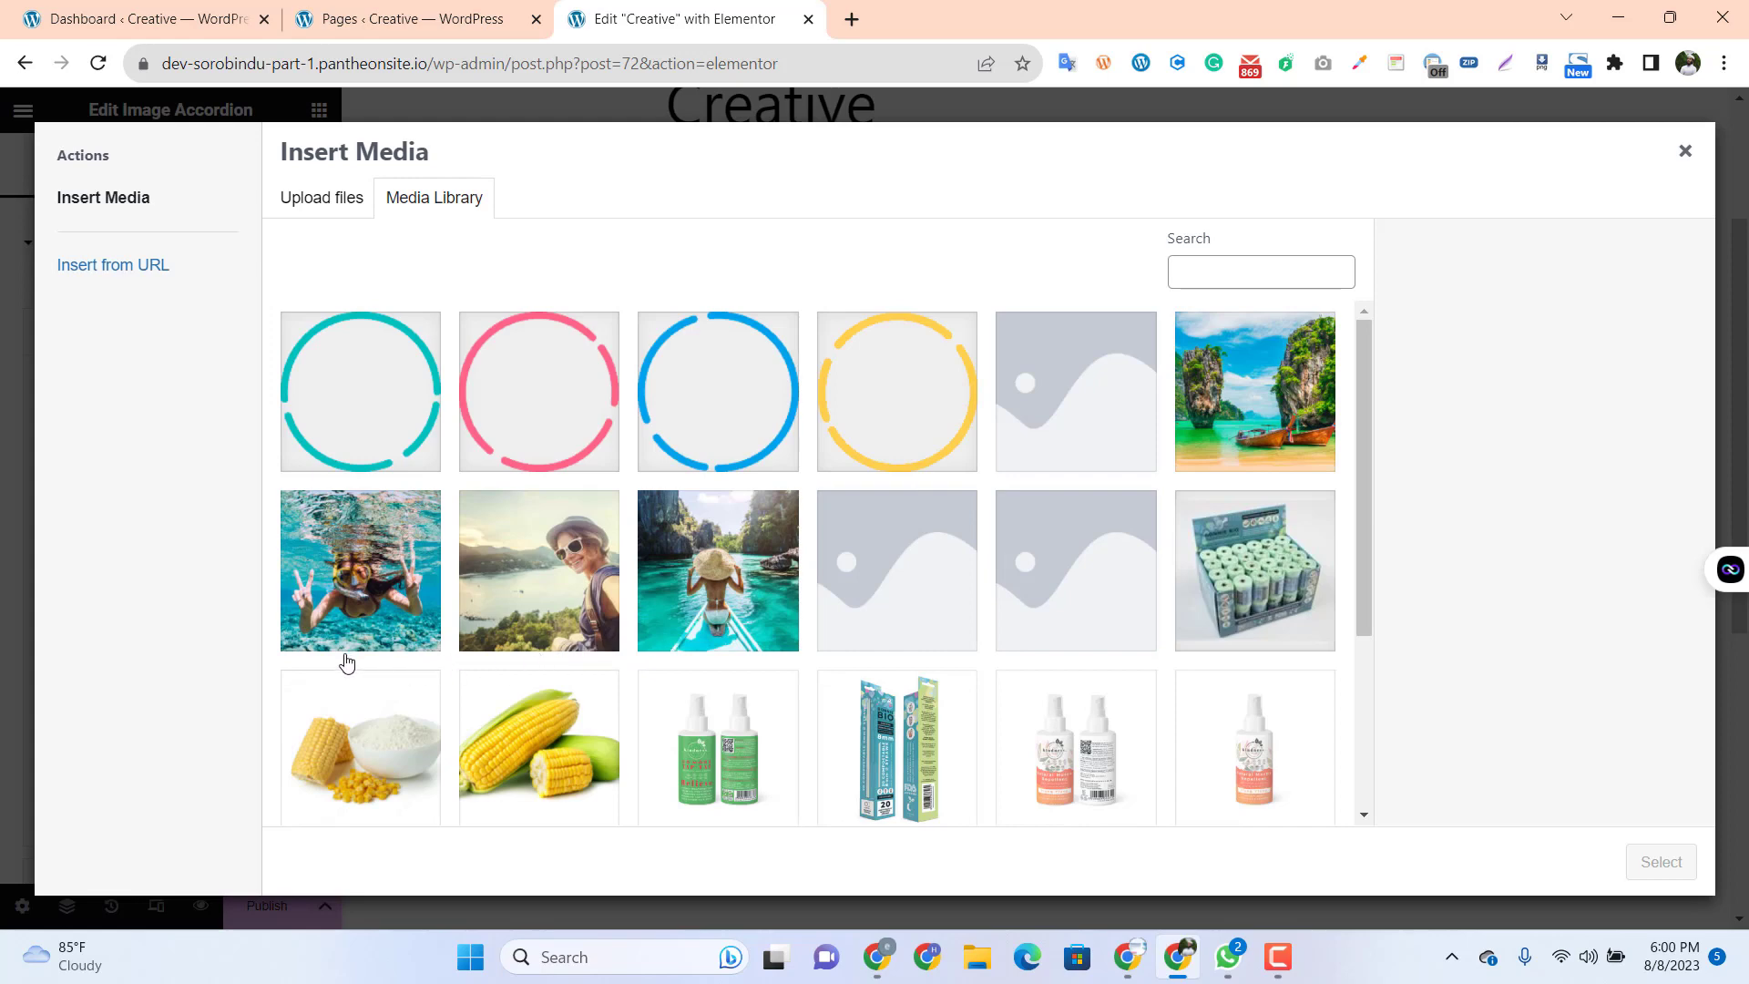
left_click(1234, 455)
scroll(1233, 529, "down", 3)
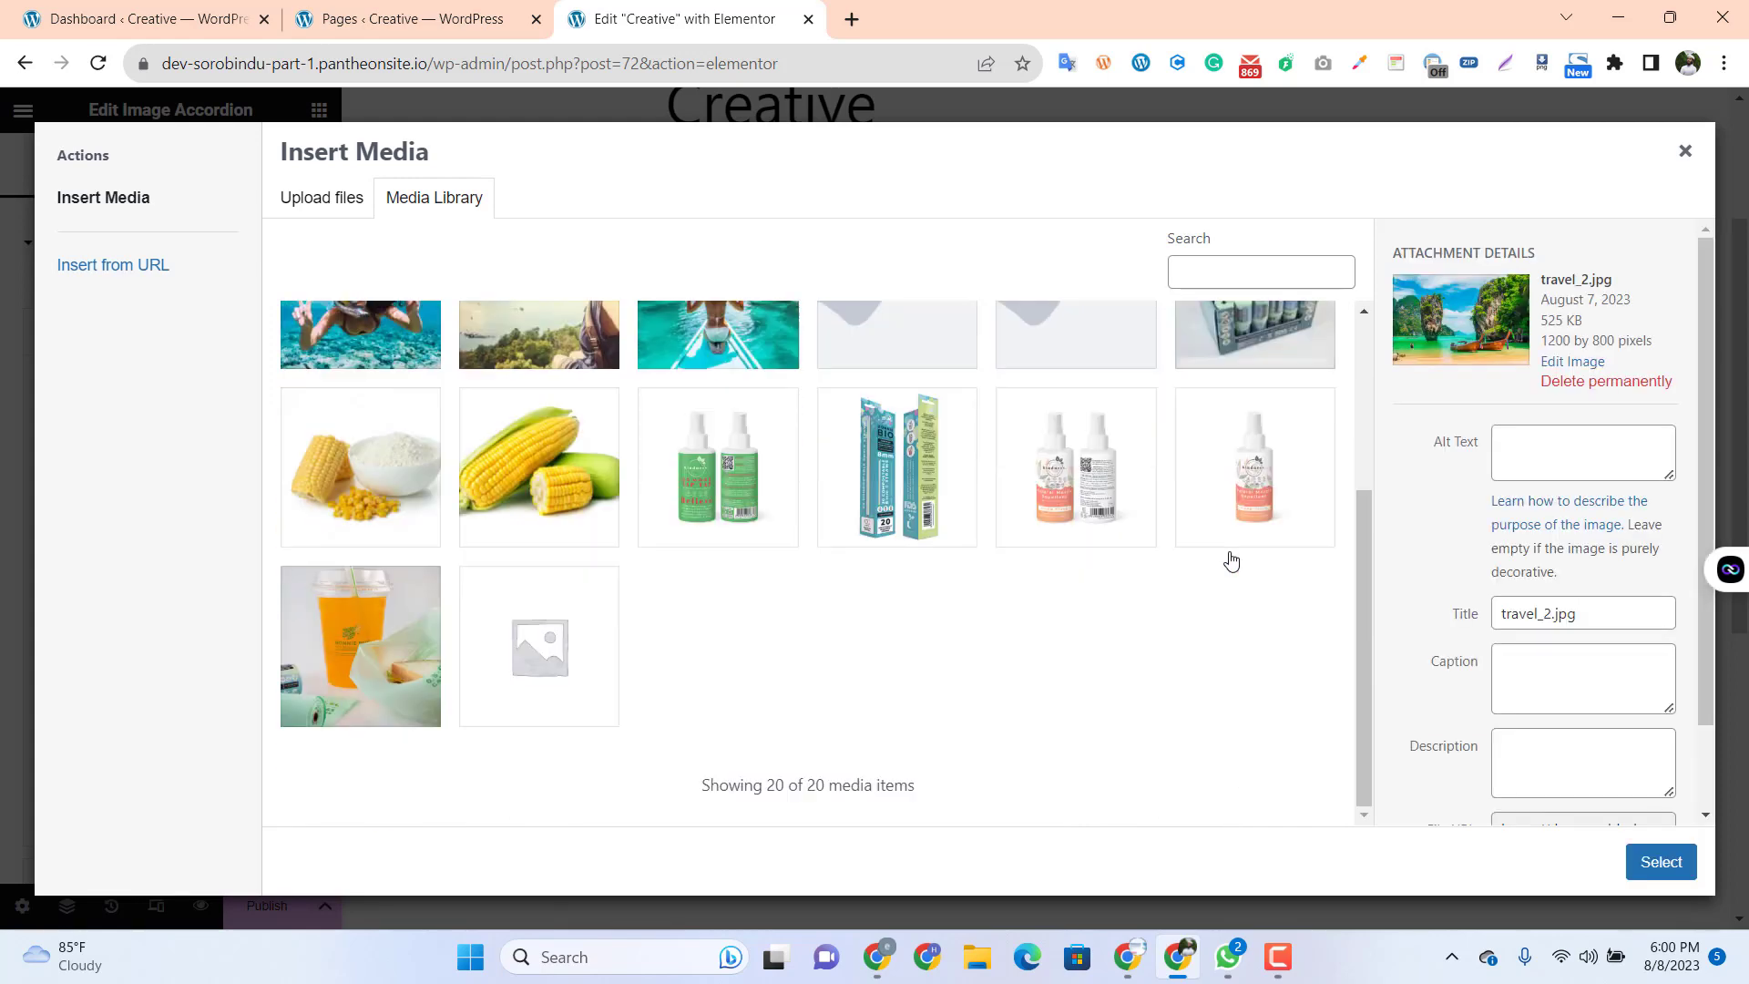
left_click(1660, 861)
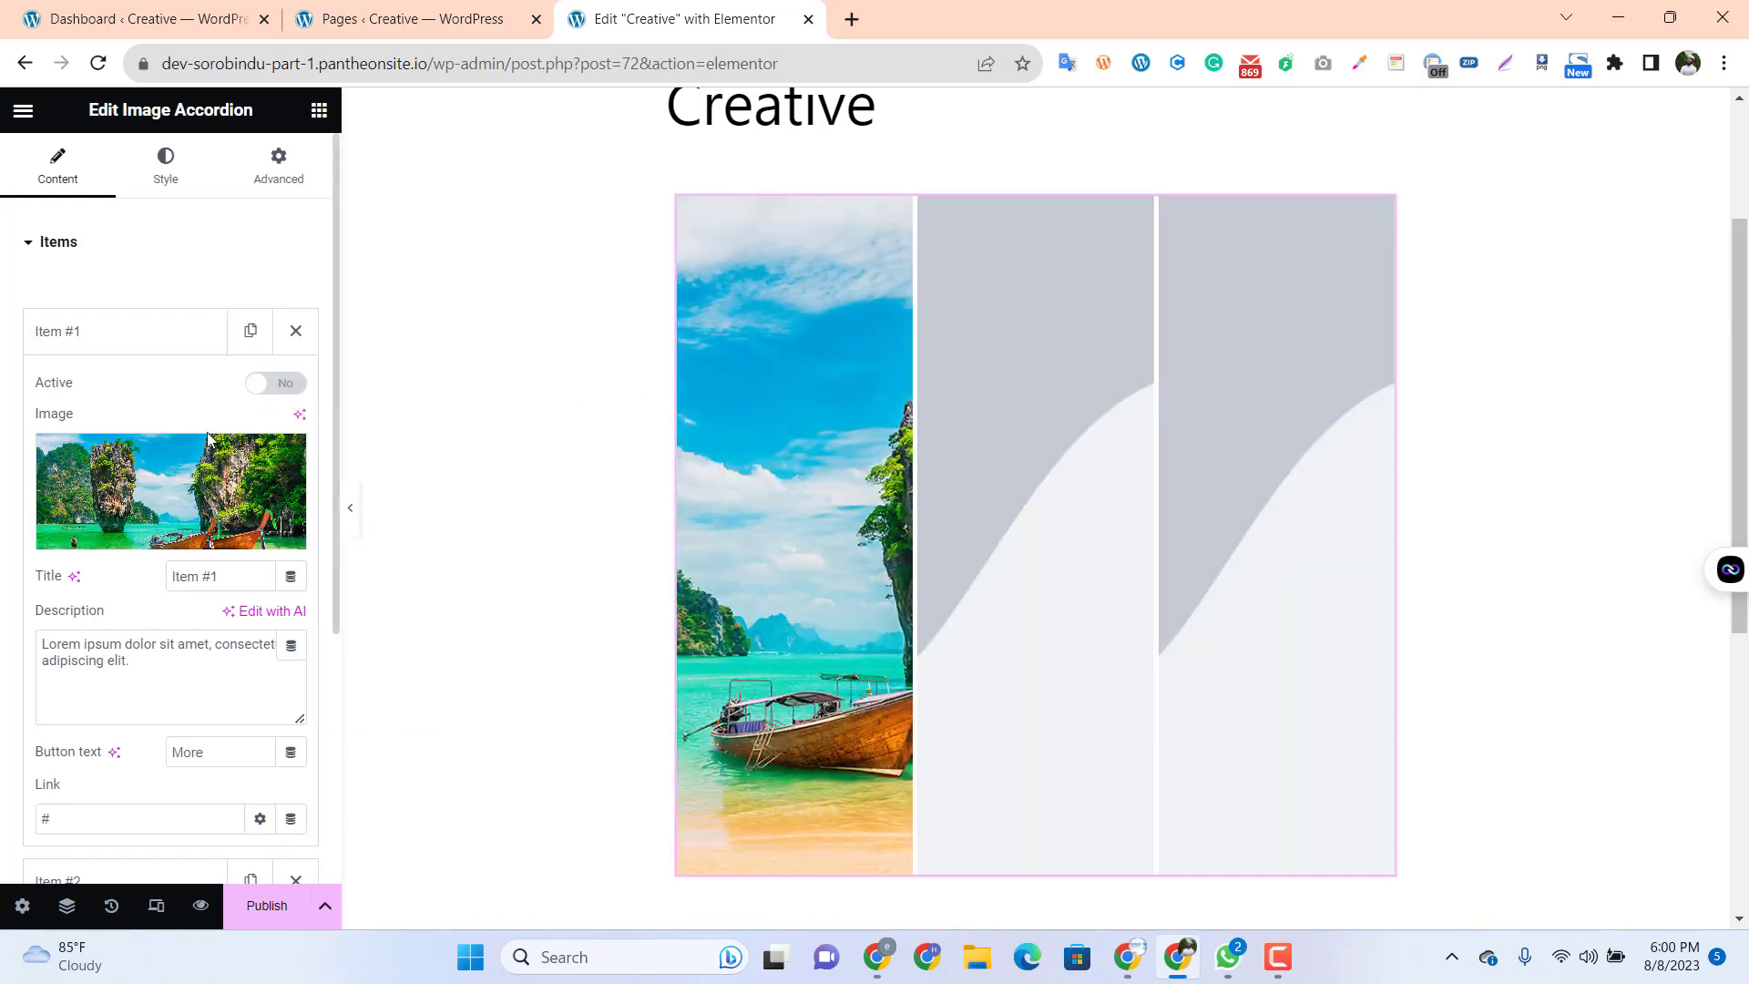
Change the first accordion item's title to "First Slub" and collapse its settings
left_click_drag(218, 576, 127, 594)
type("First")
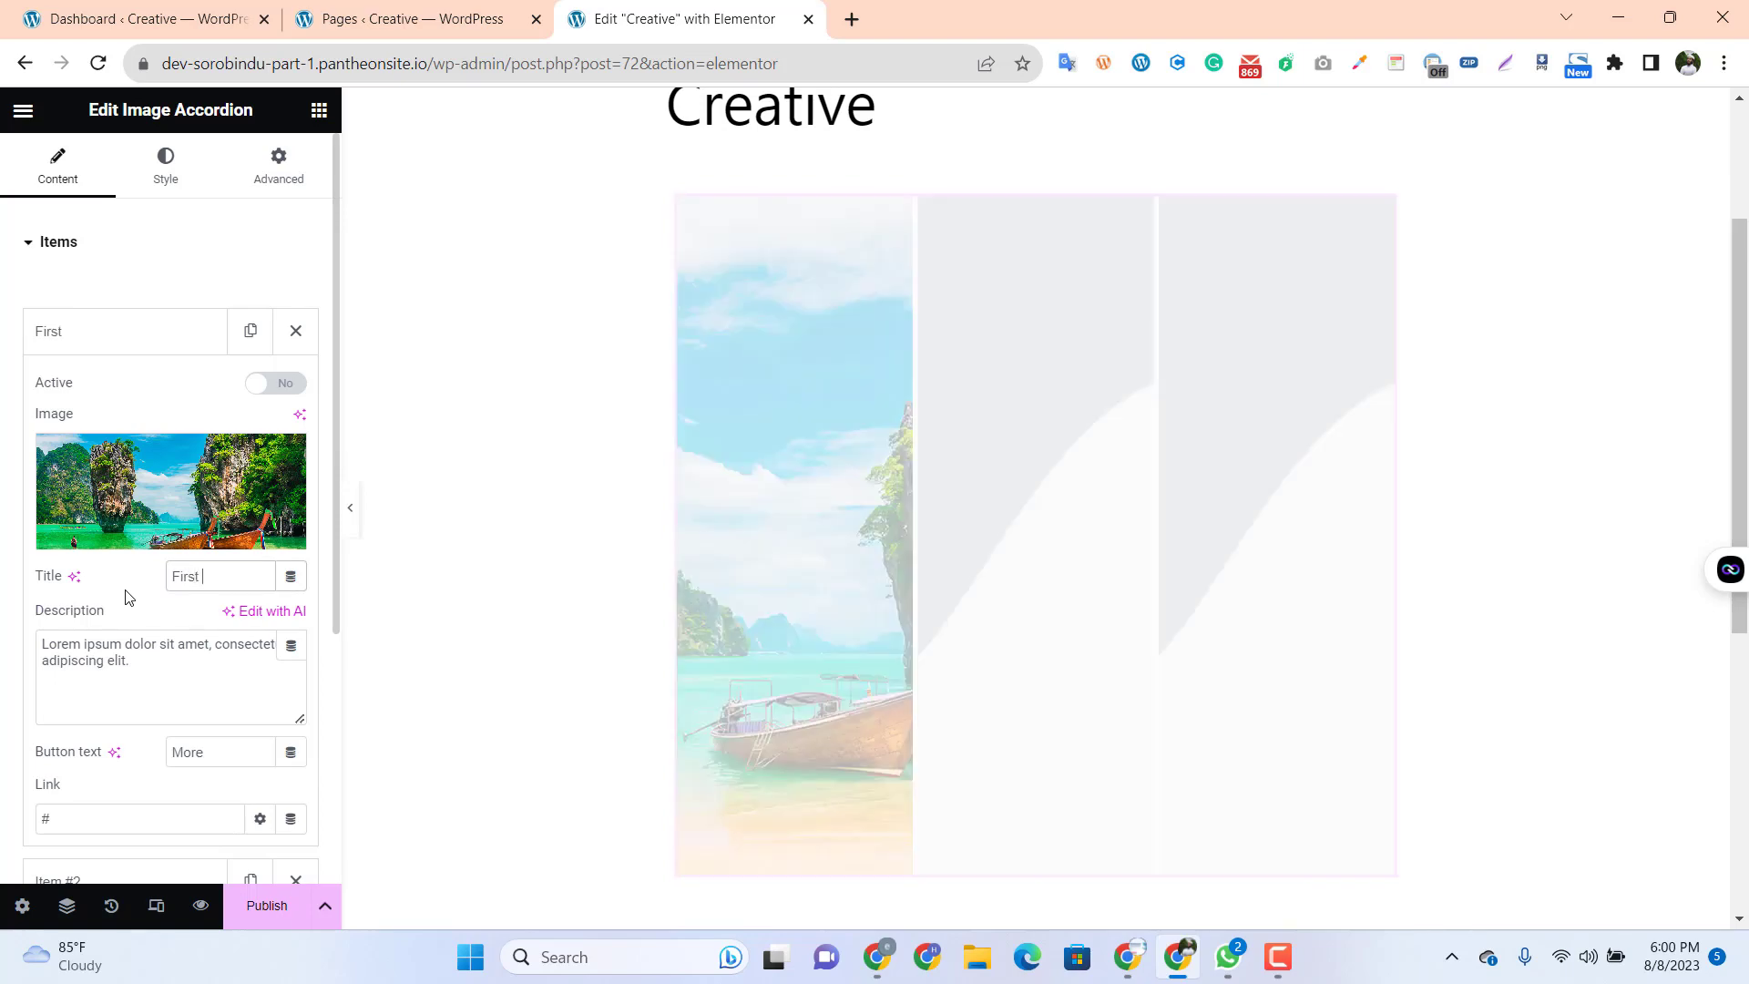
type(" S")
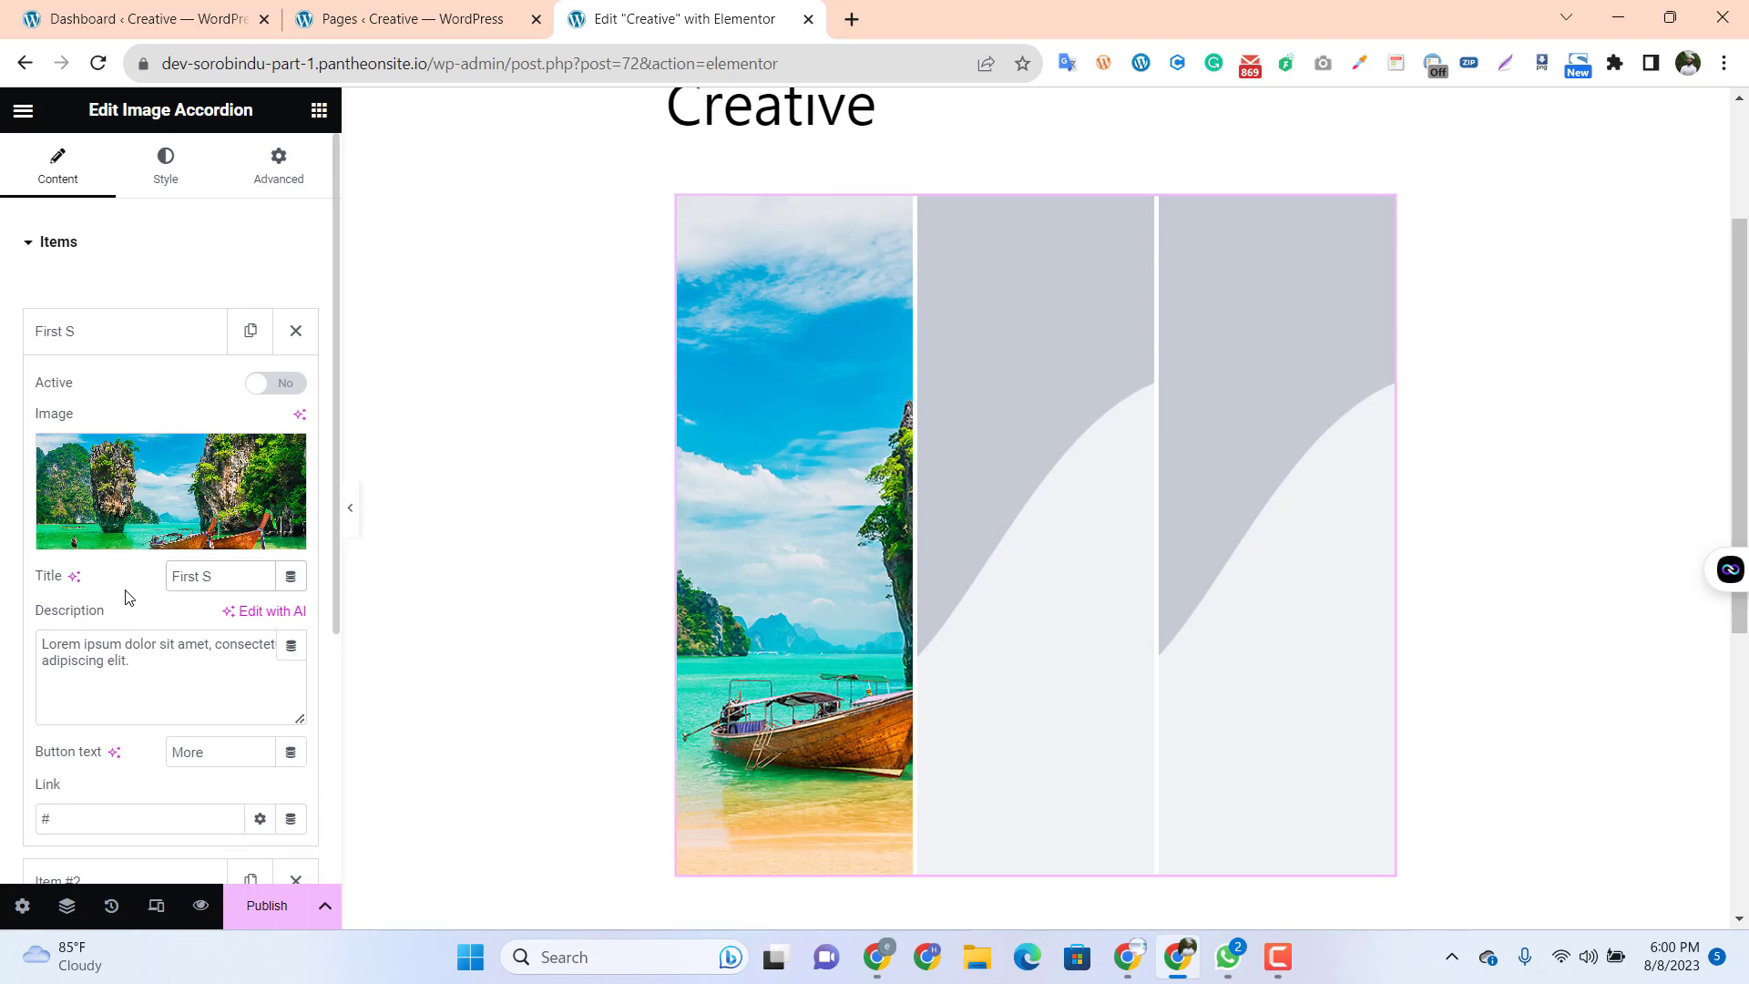
type("lub")
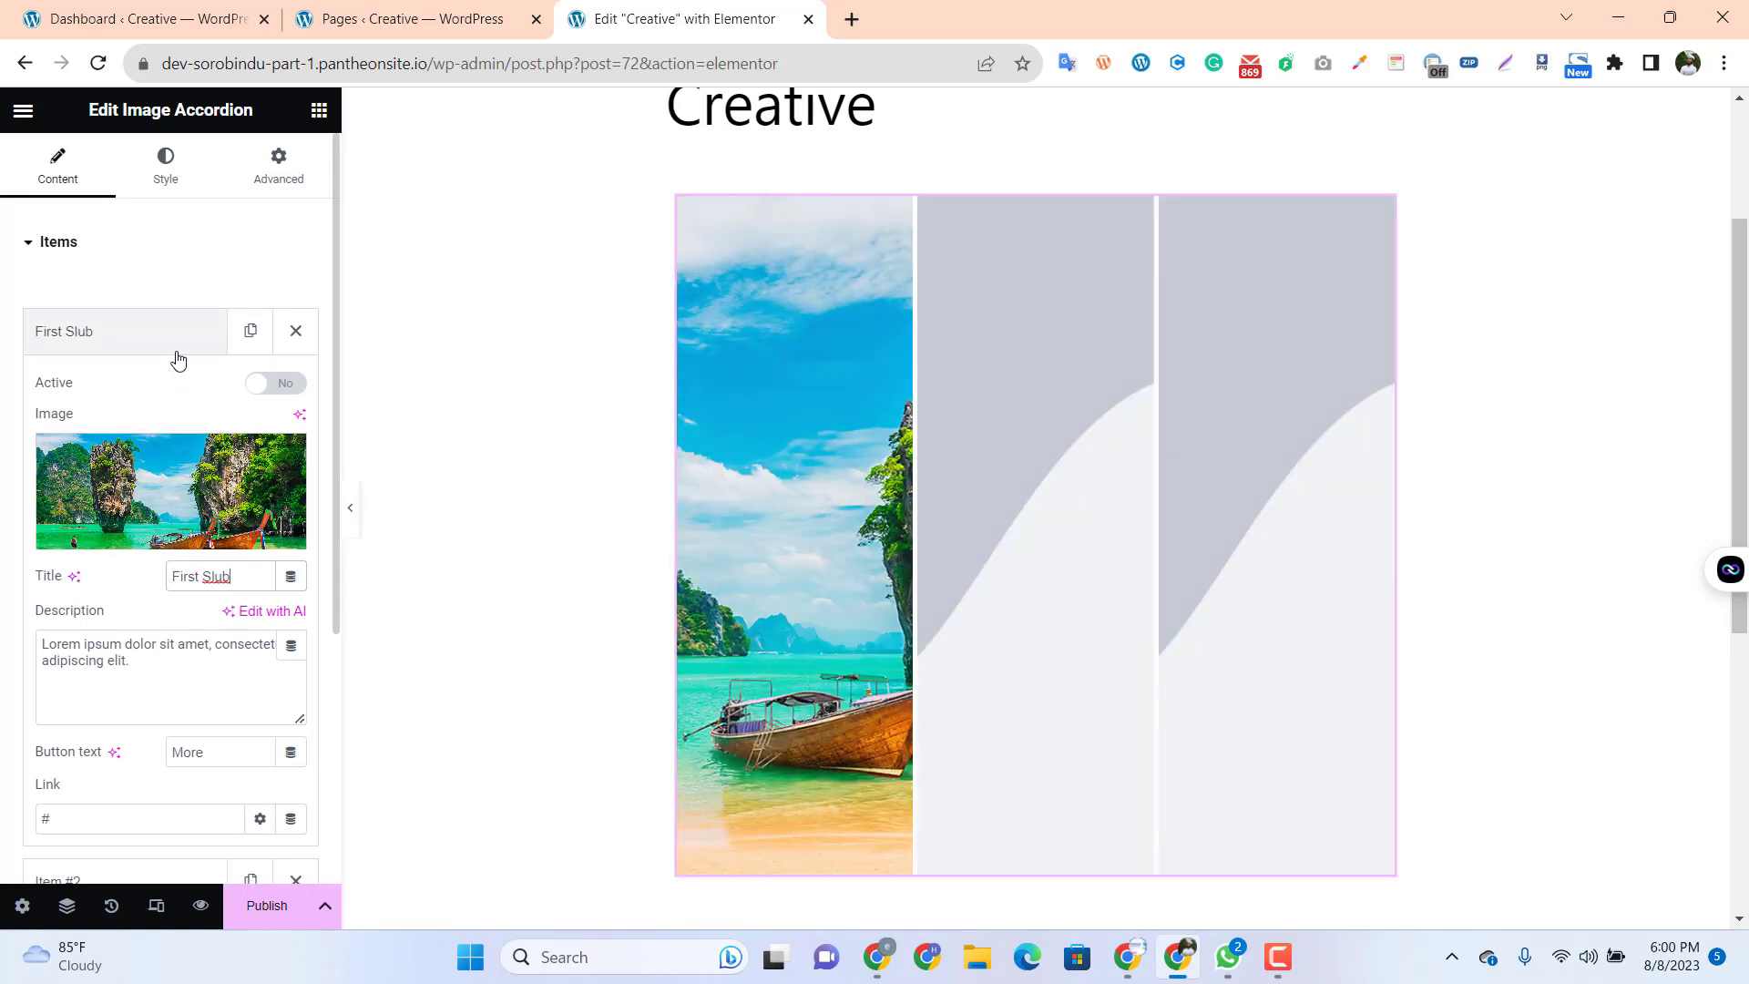
left_click(174, 341)
Set the image of accordion Item #2 to pro-5.png from the media library
left_click(175, 394)
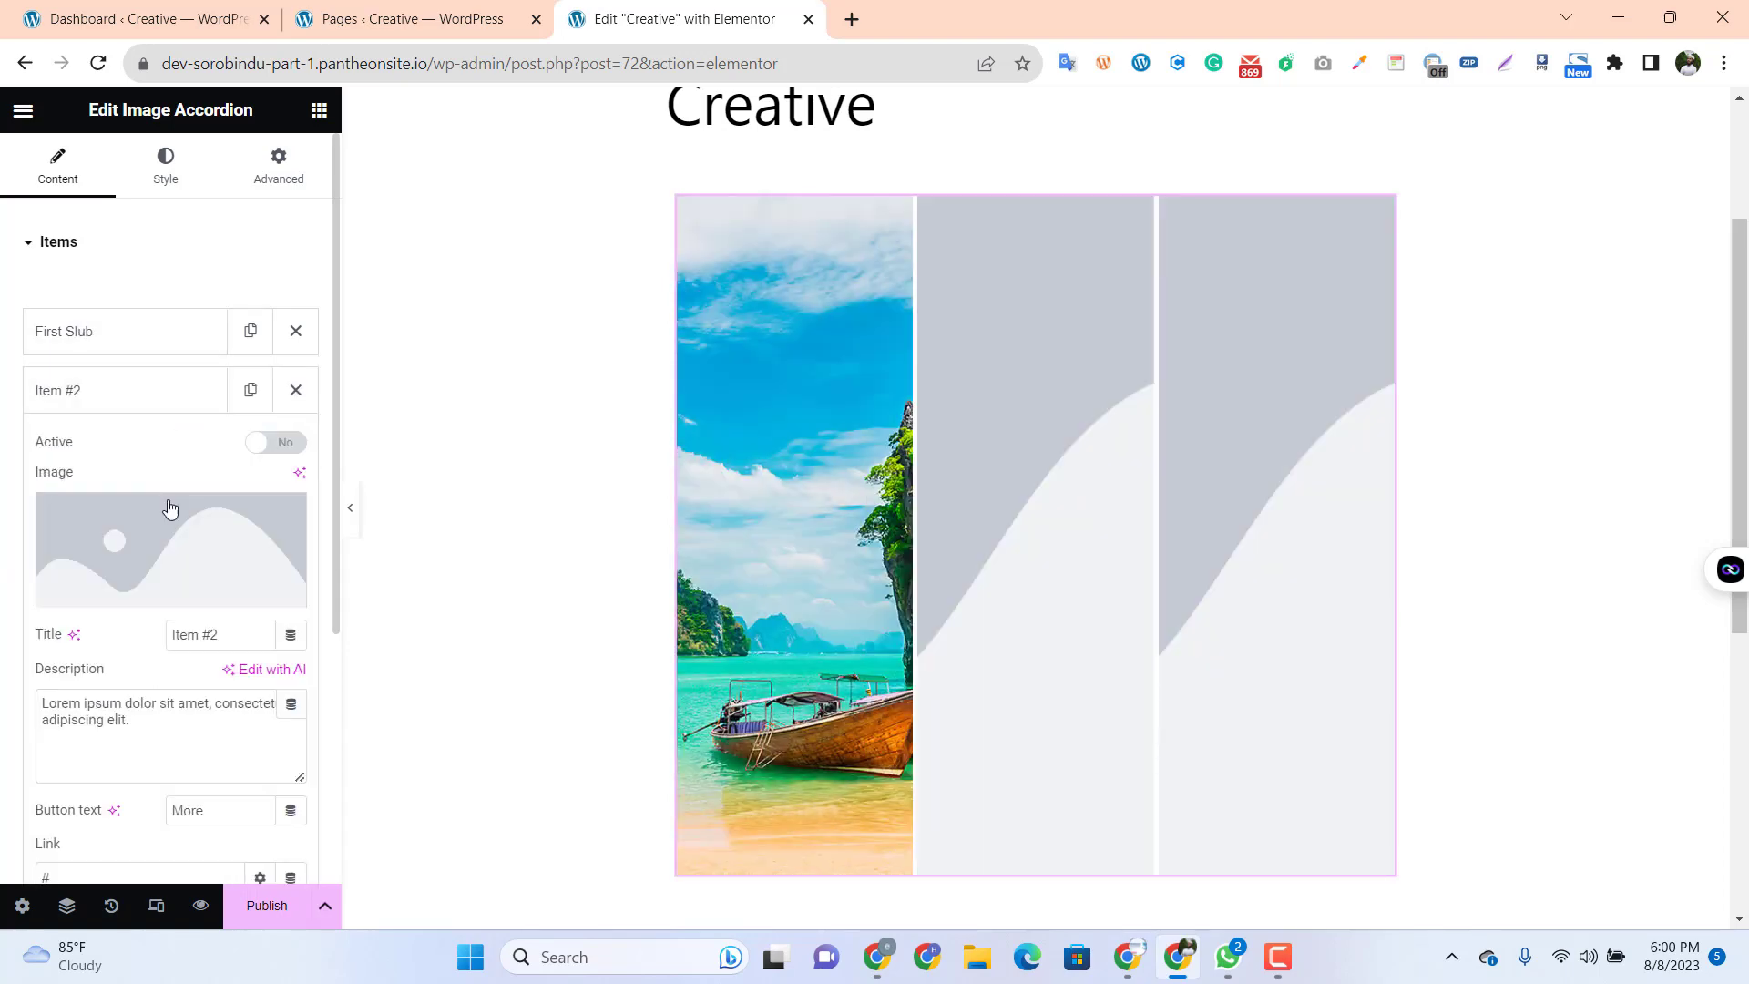
left_click(173, 565)
scroll(882, 588, "down", 2)
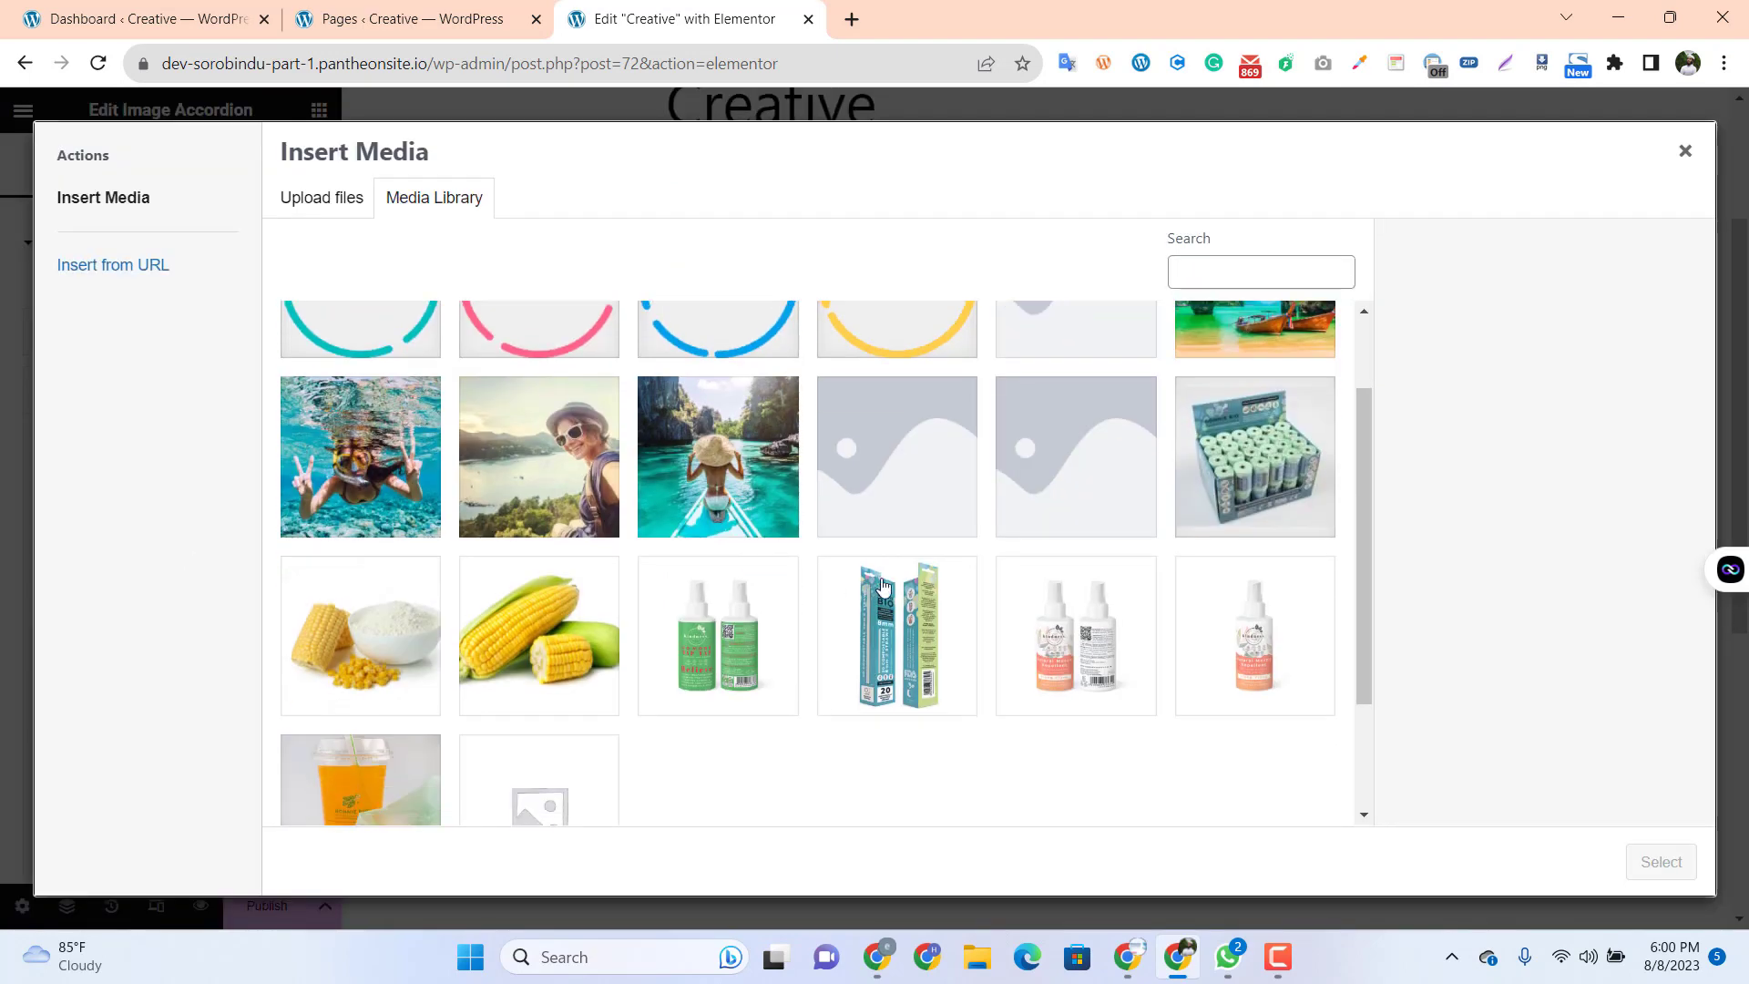
left_click(545, 656)
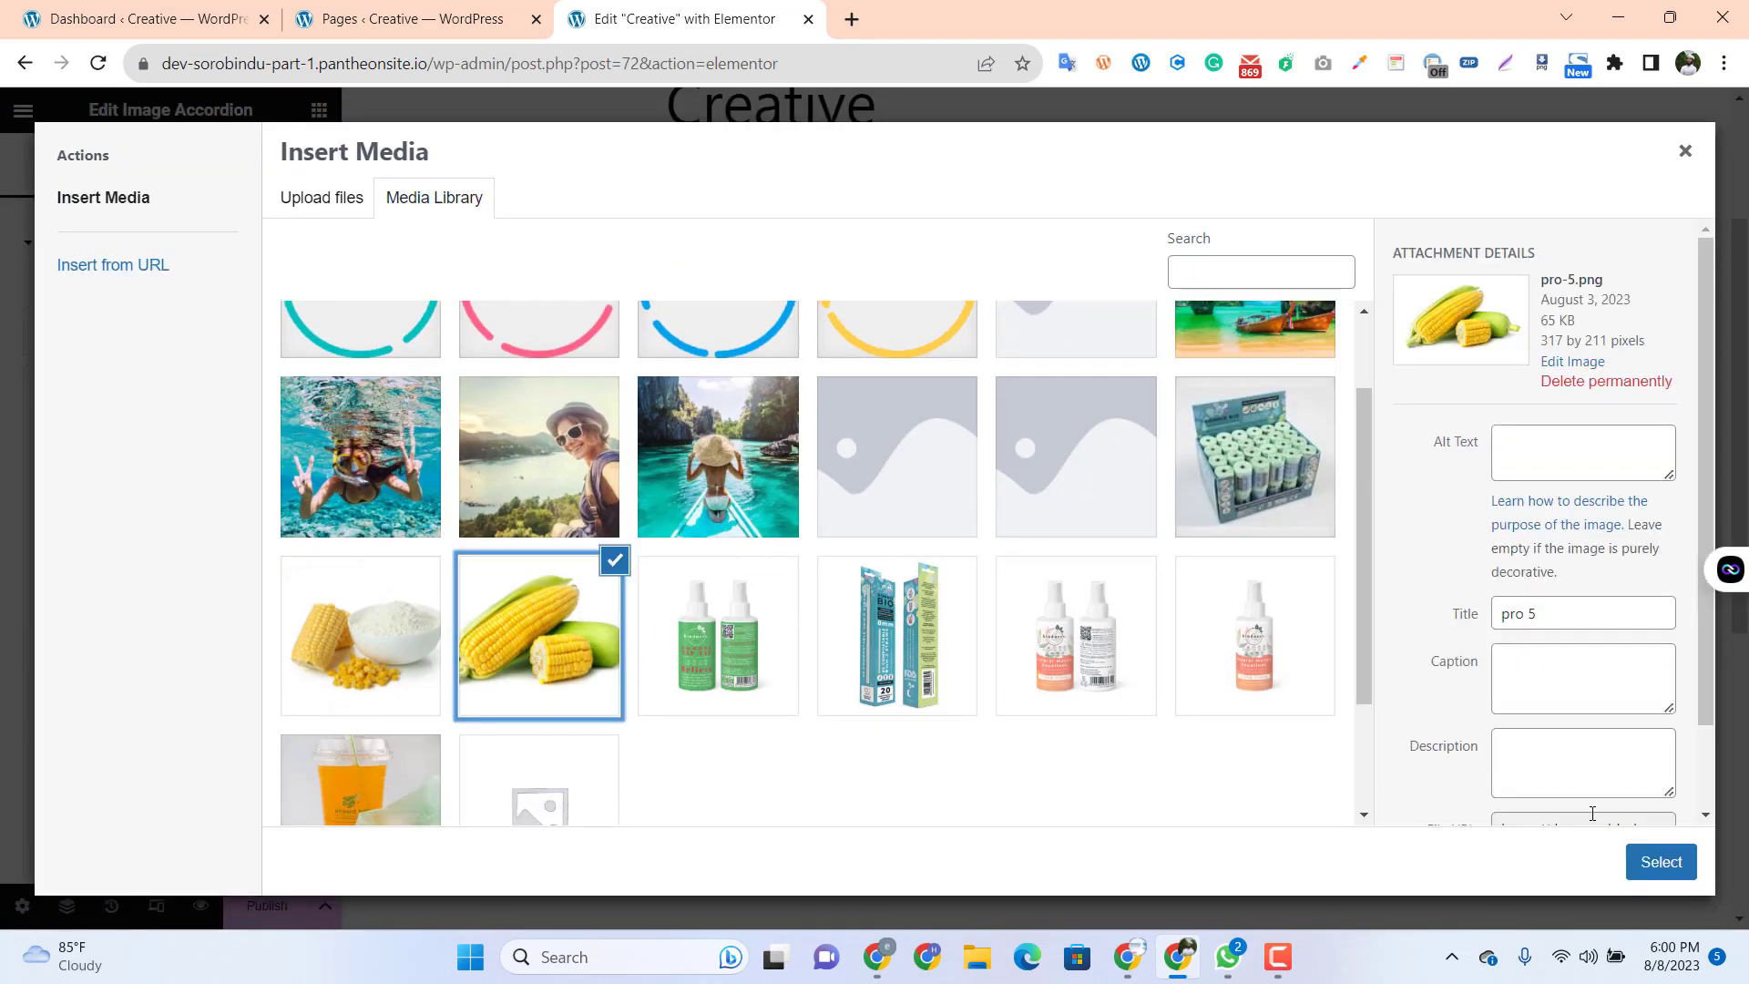
left_click(1673, 877)
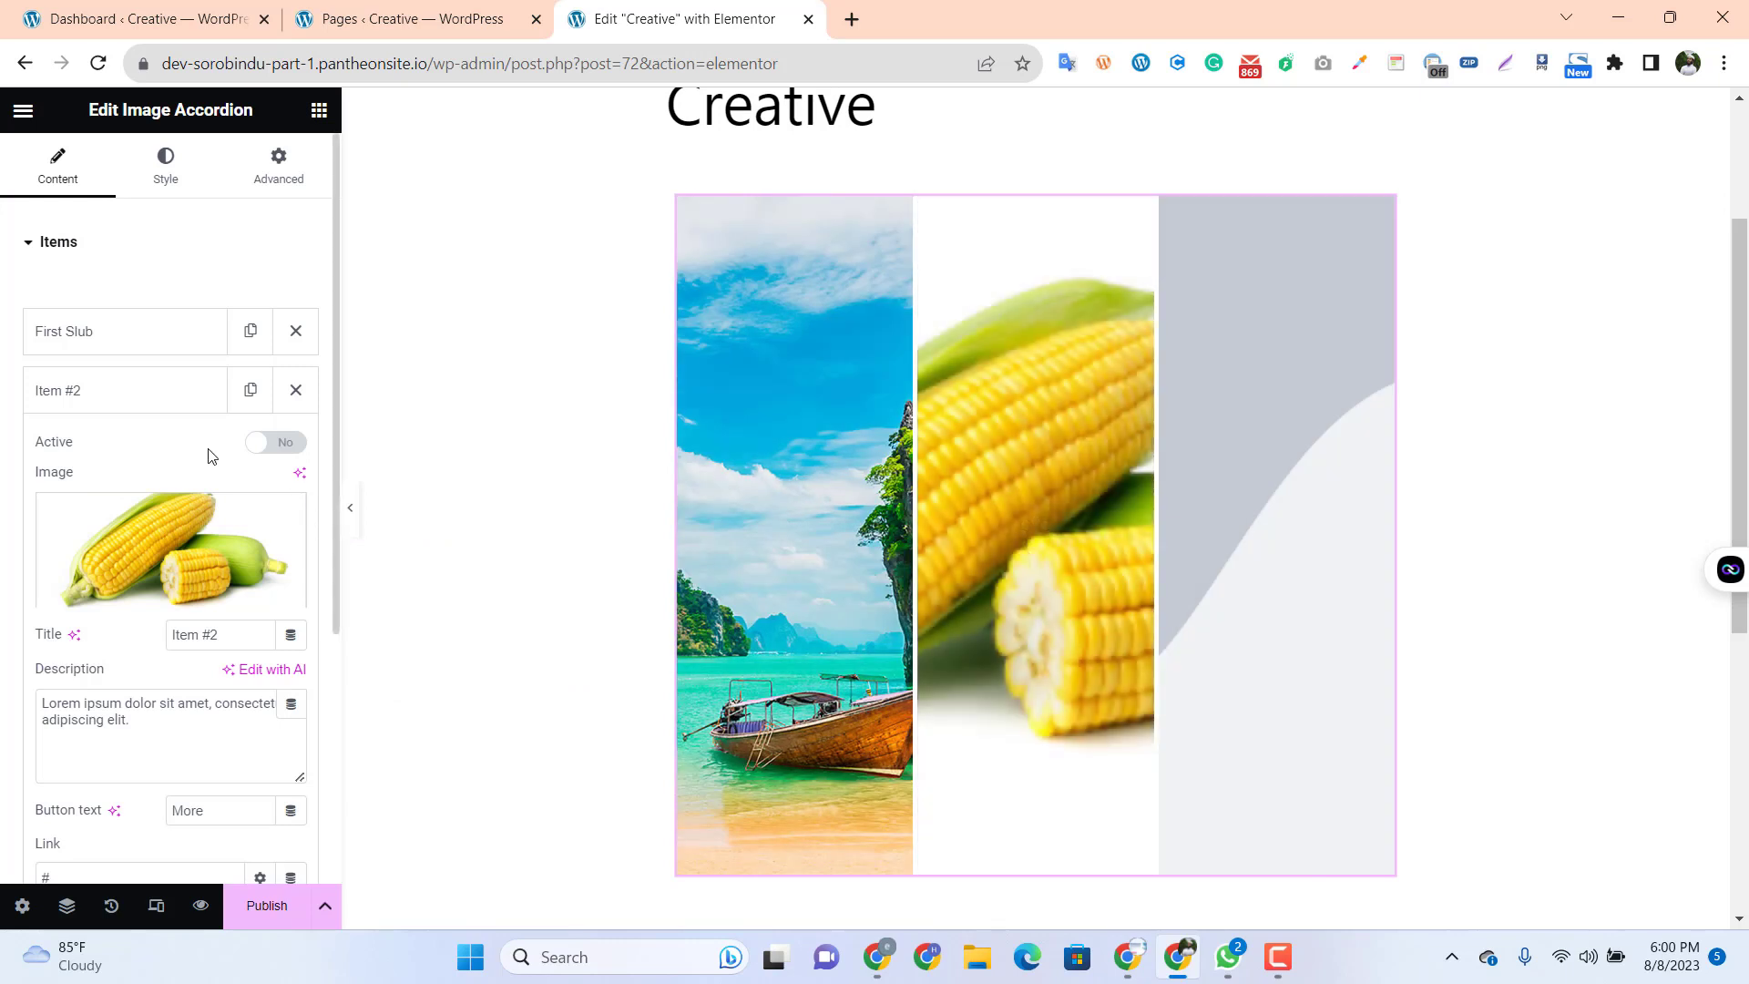
Change the second accordion item's title to "2nd Slub" and collapse its settings
left_click(240, 634)
type("@")
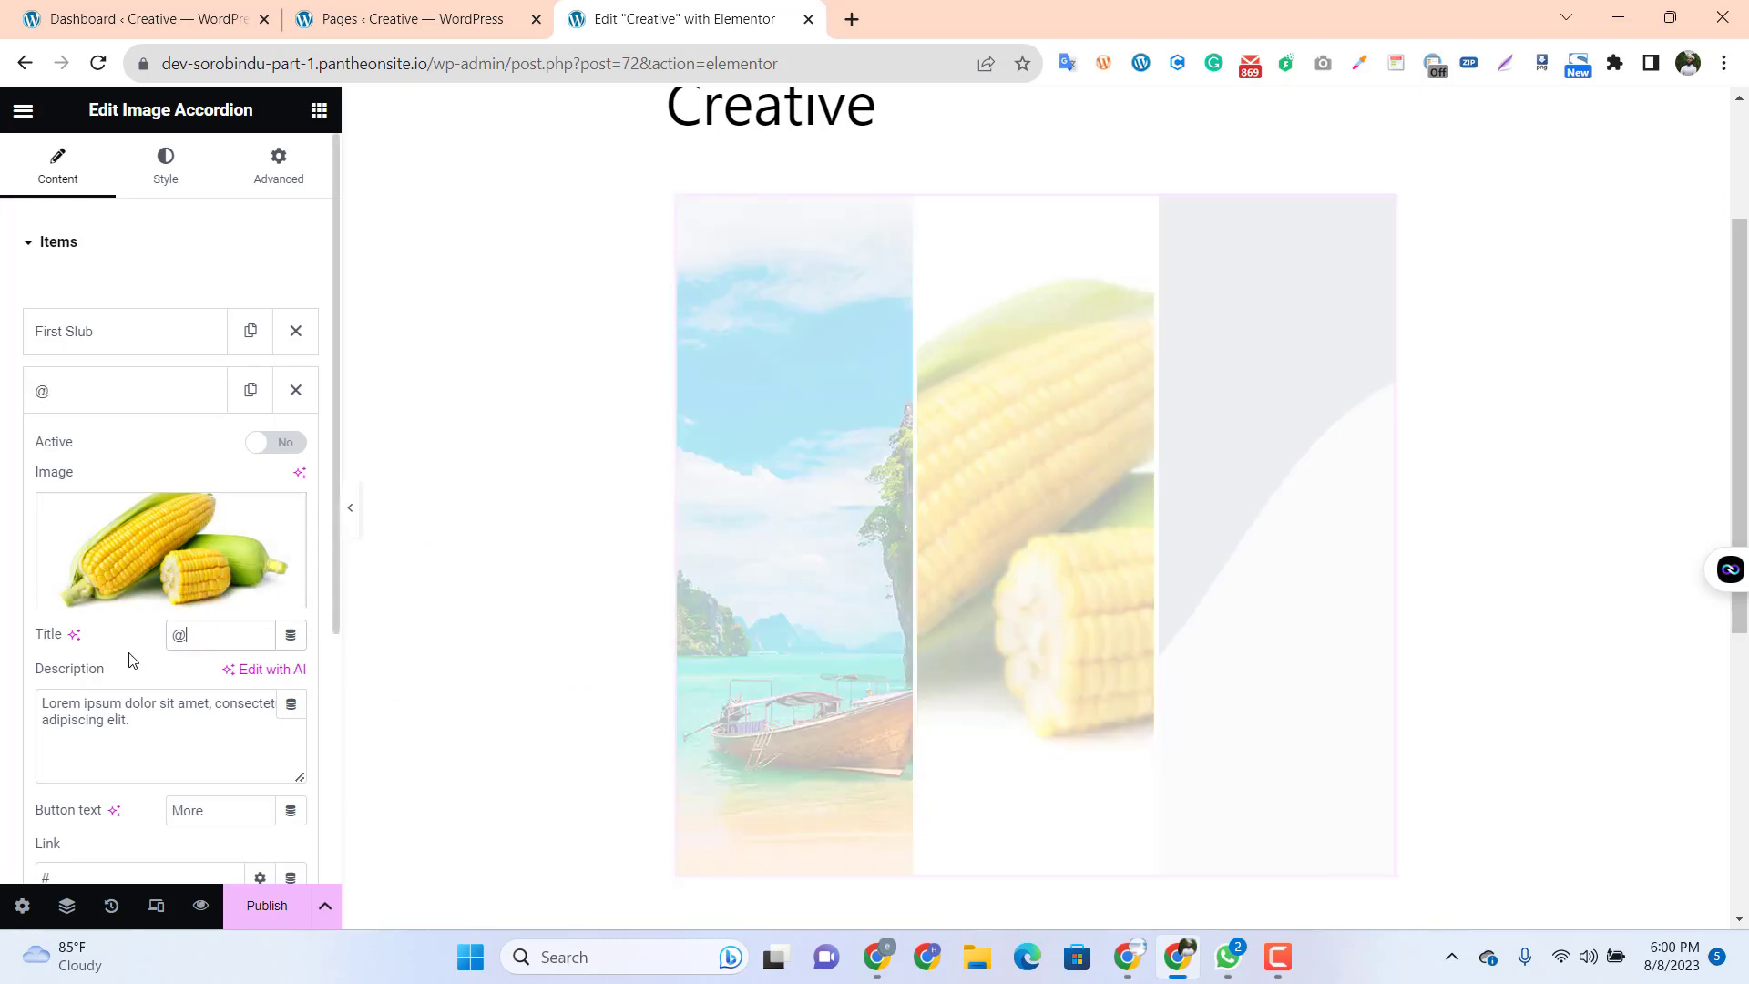
type("nd Slu")
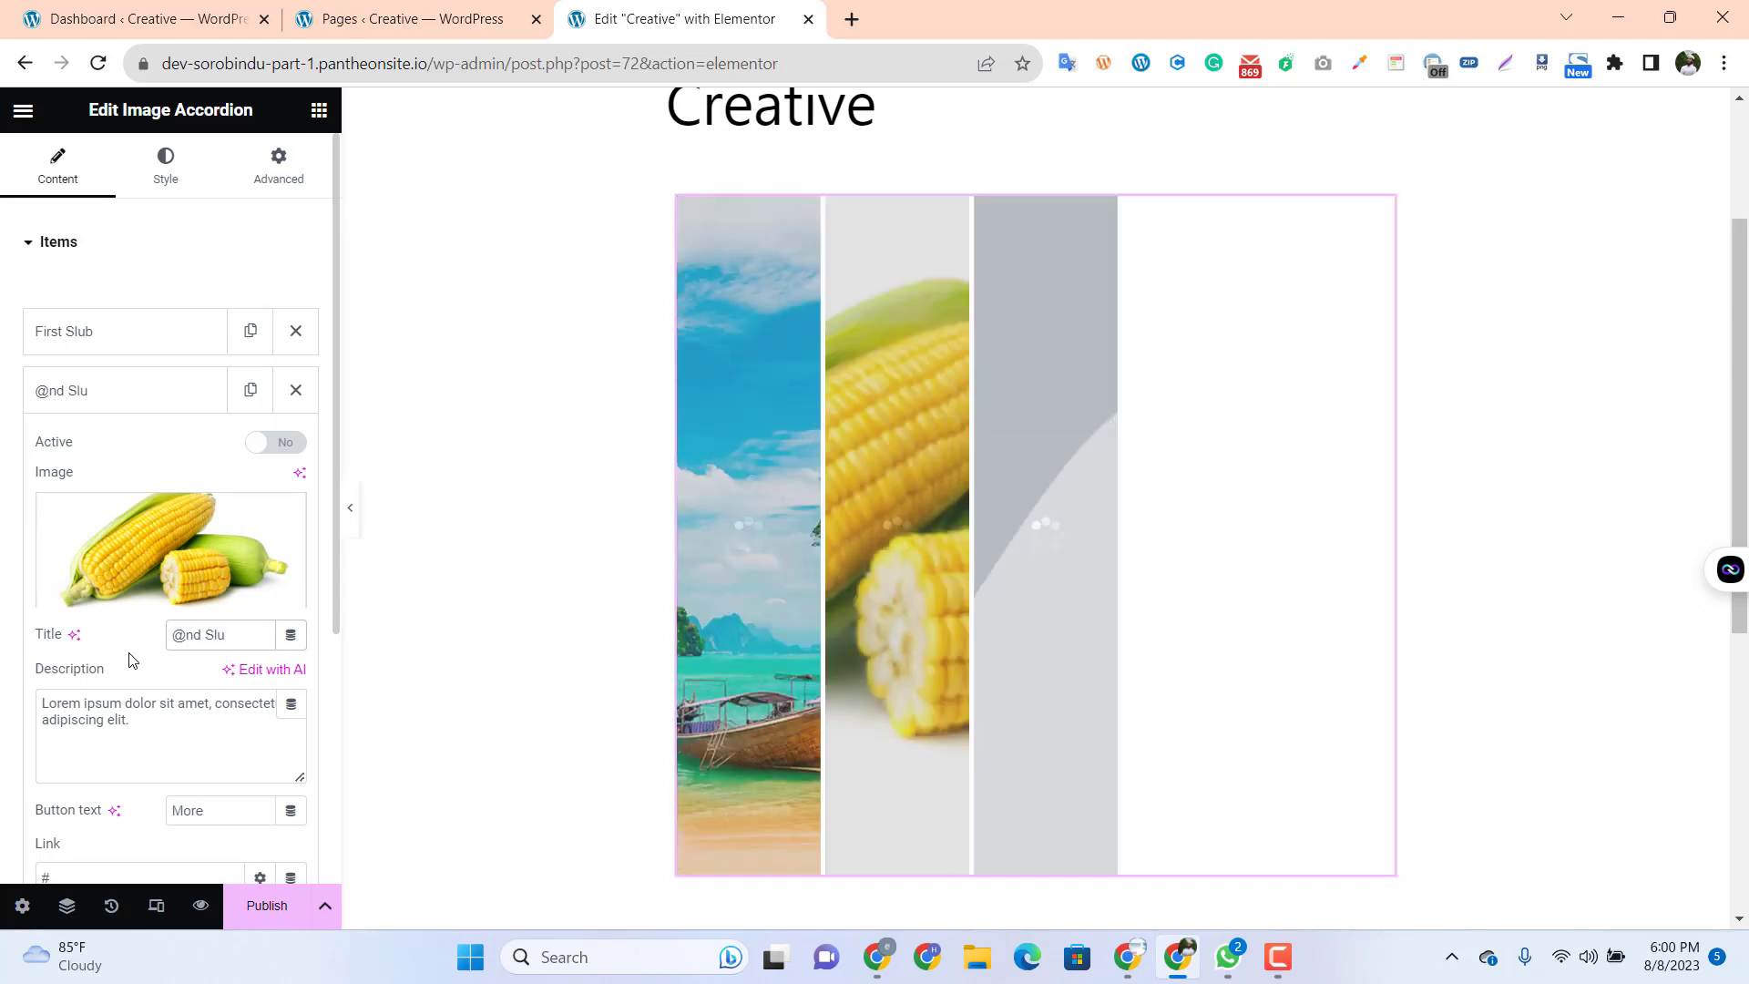
type("b")
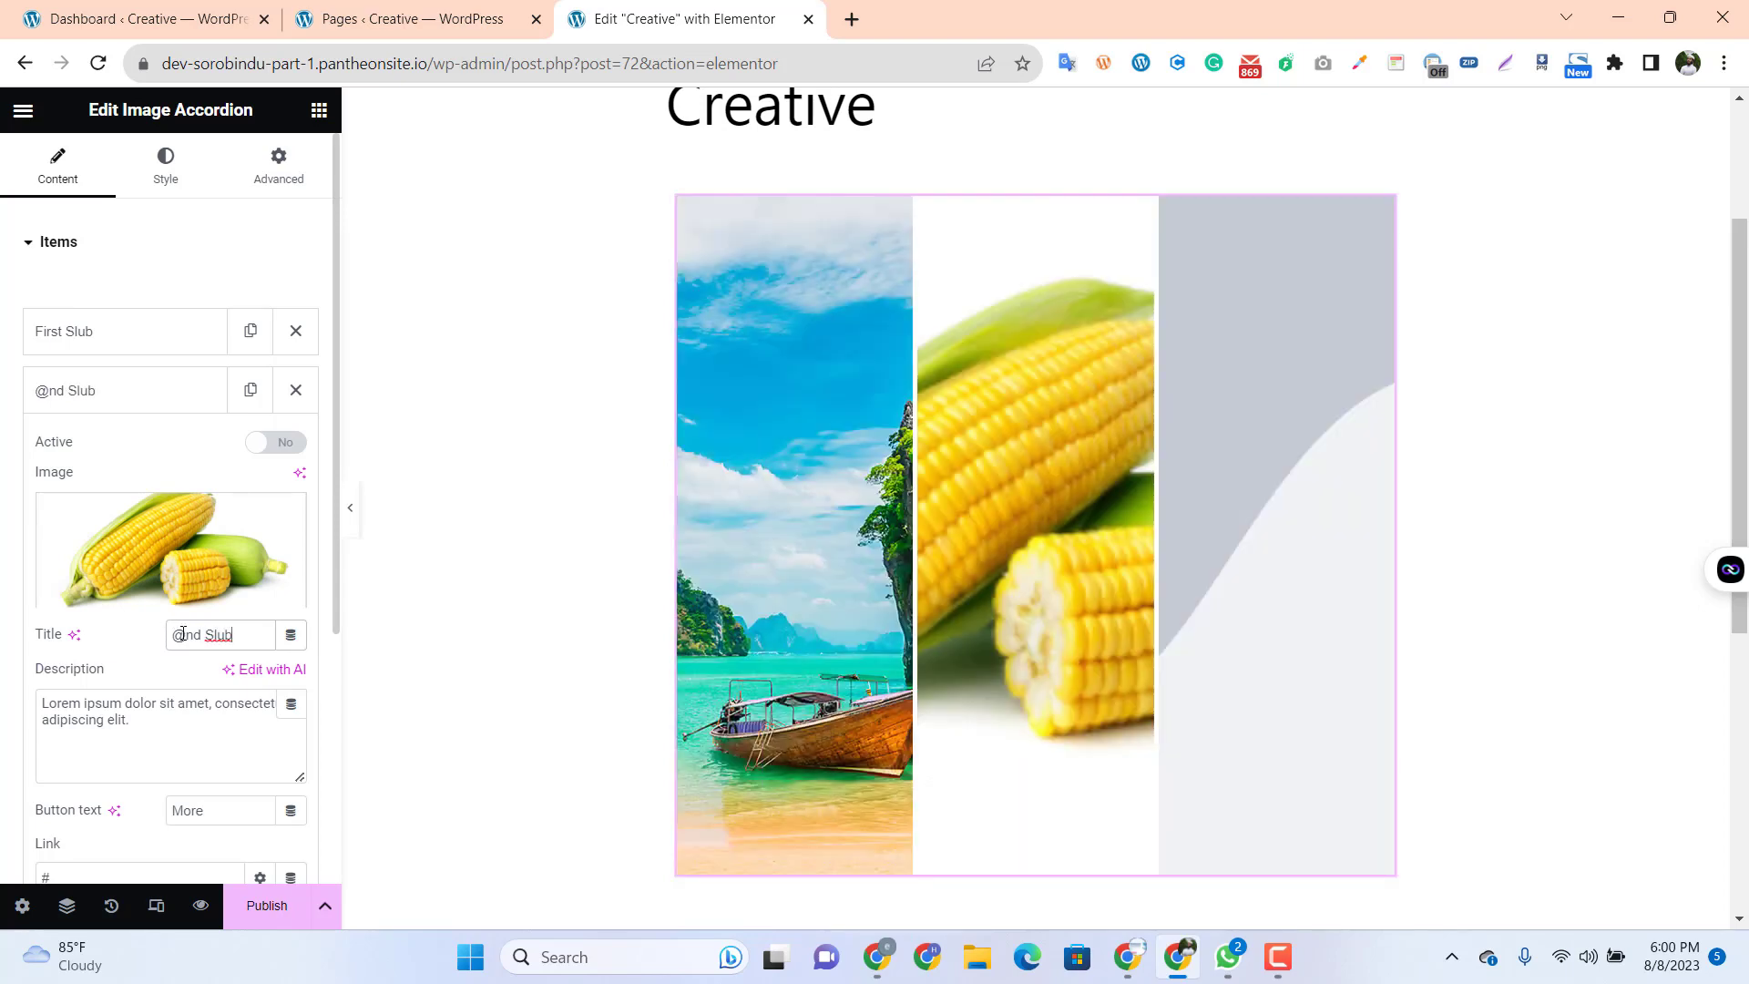
type("2")
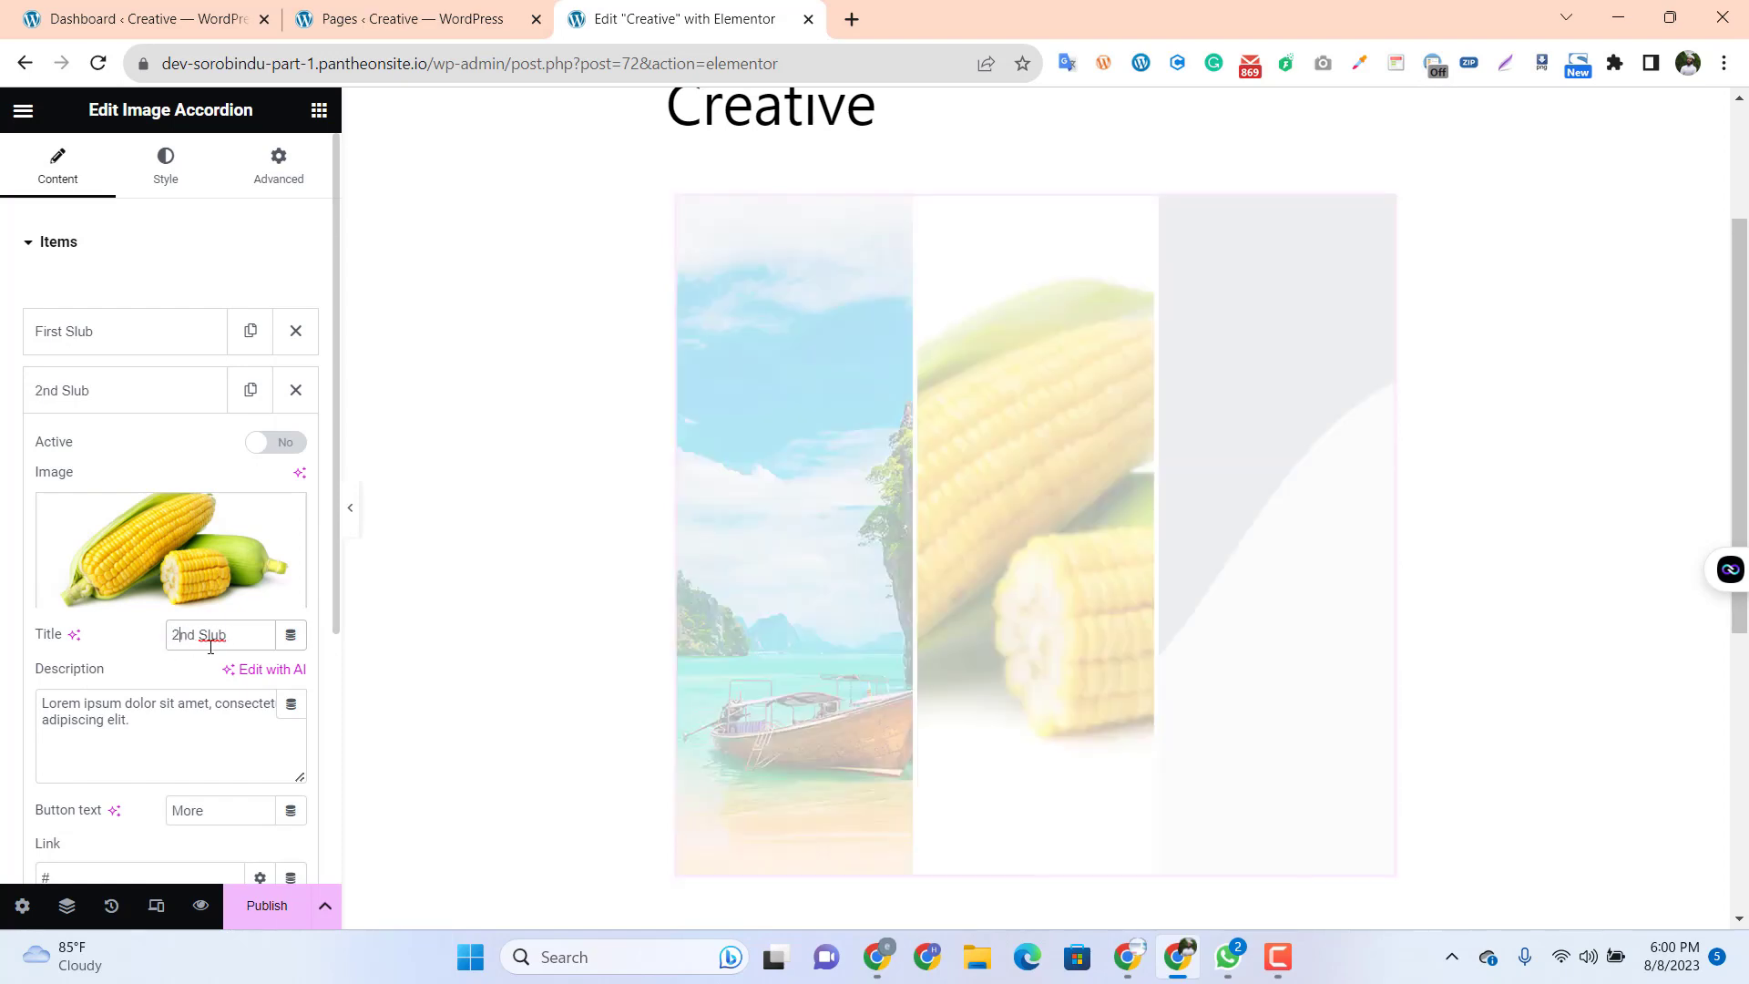
left_click(161, 399)
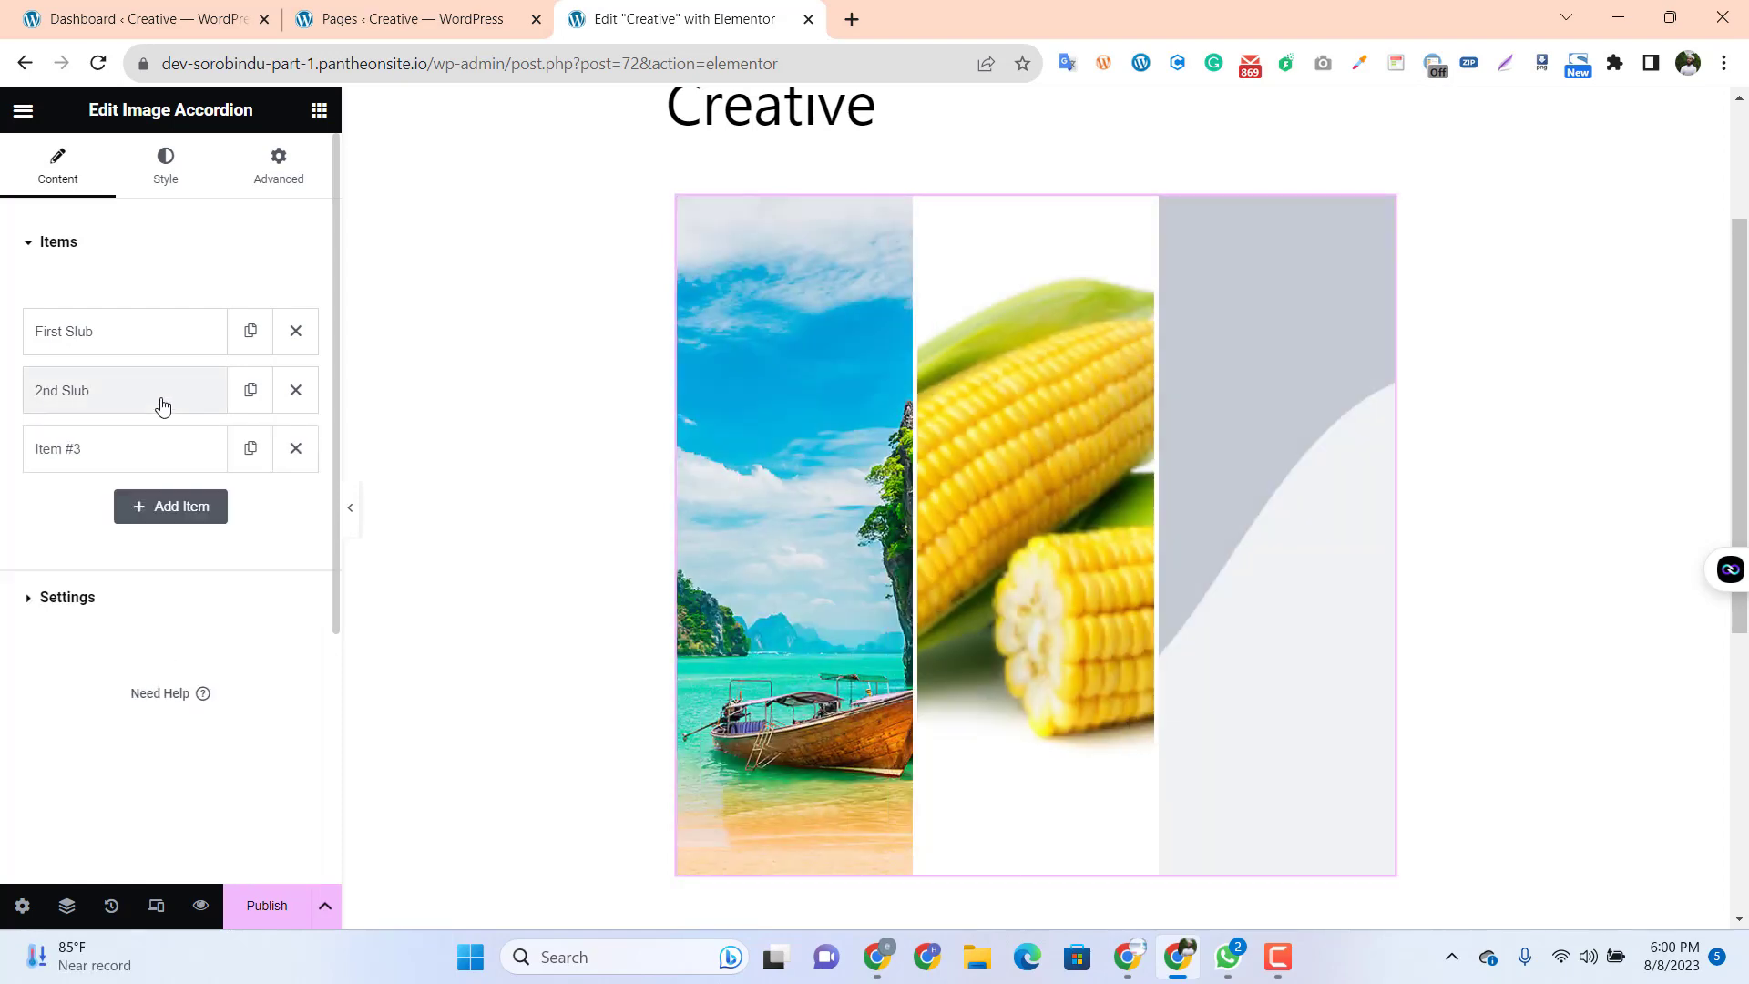
Expand accordion Item #3 and change its title to "third slub"
left_click(156, 460)
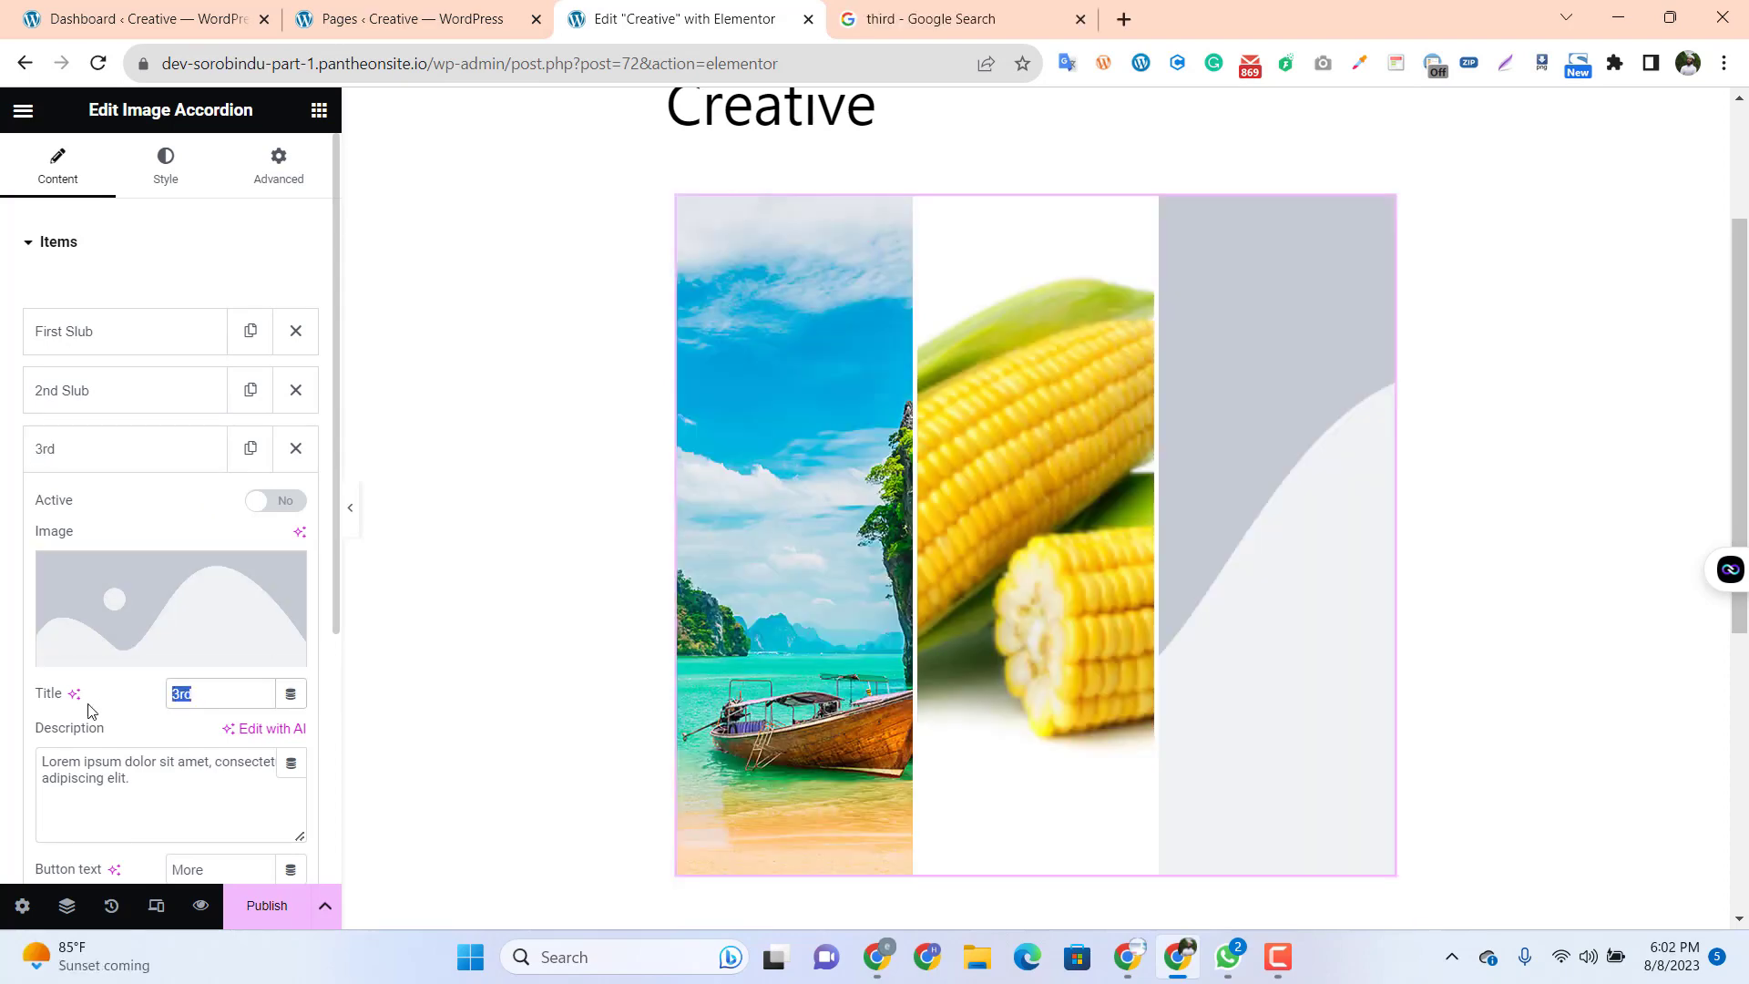
type("third")
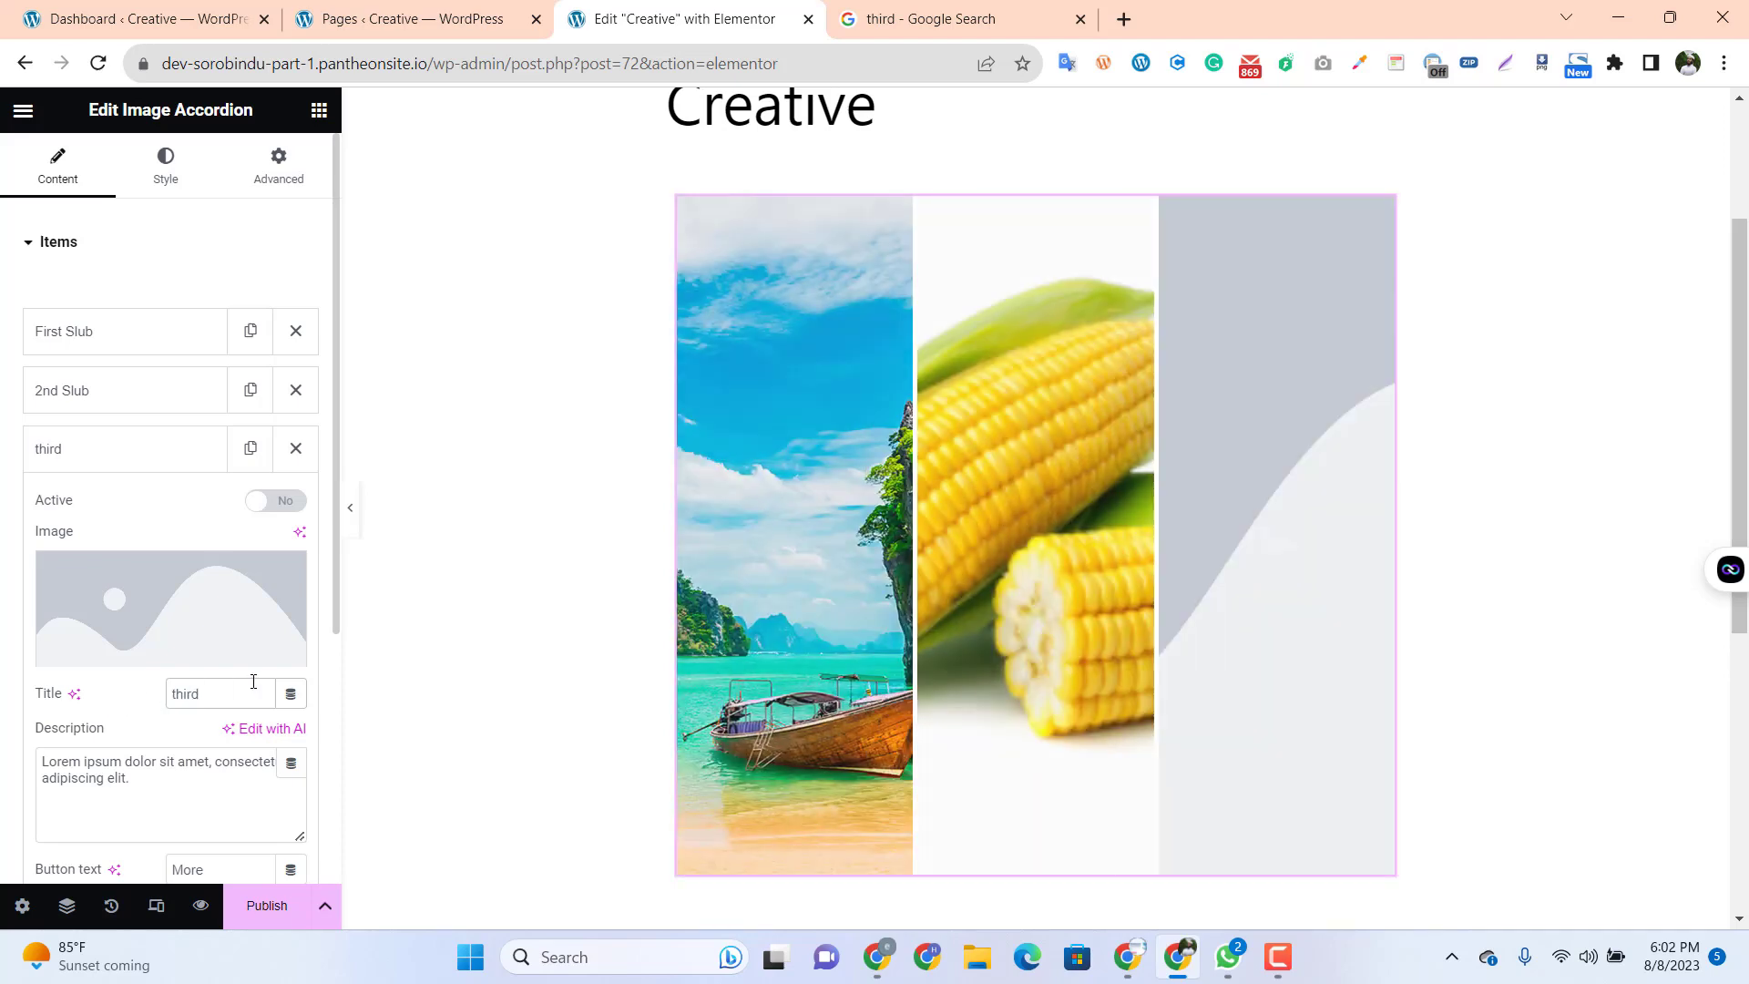
type(" slub")
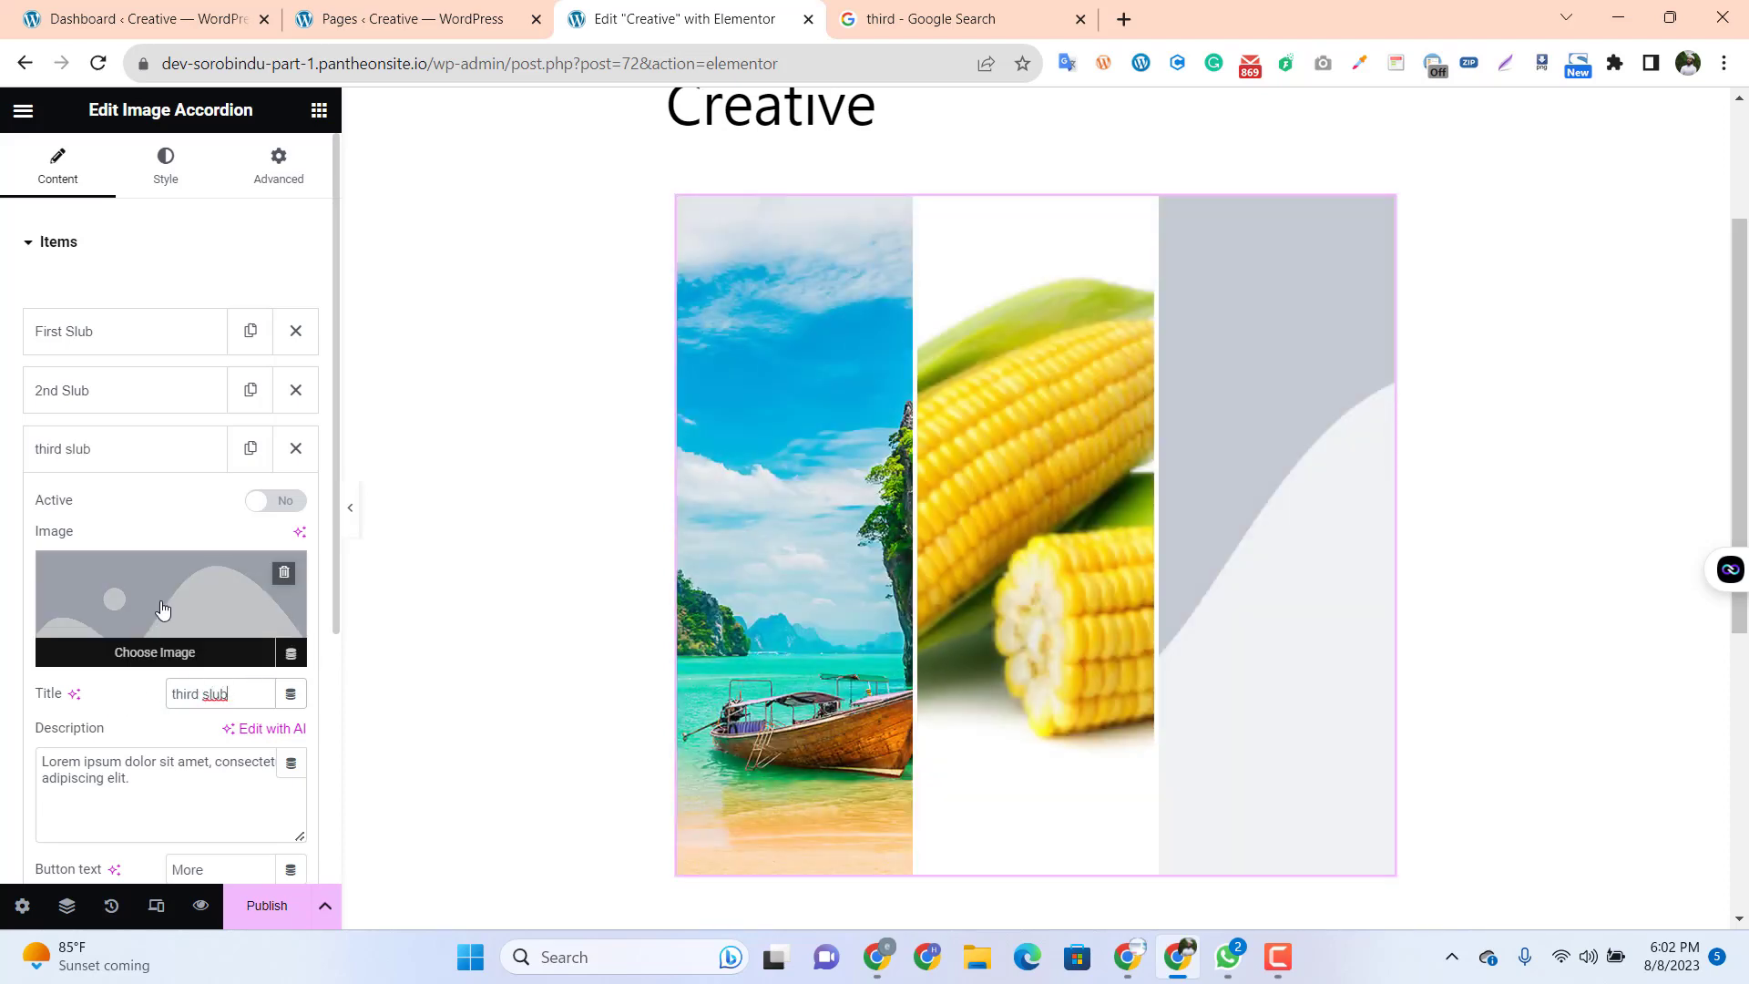
Set the third accordion item's image to pro-19-1.jpg from the media library and collapse its settings
left_click(161, 608)
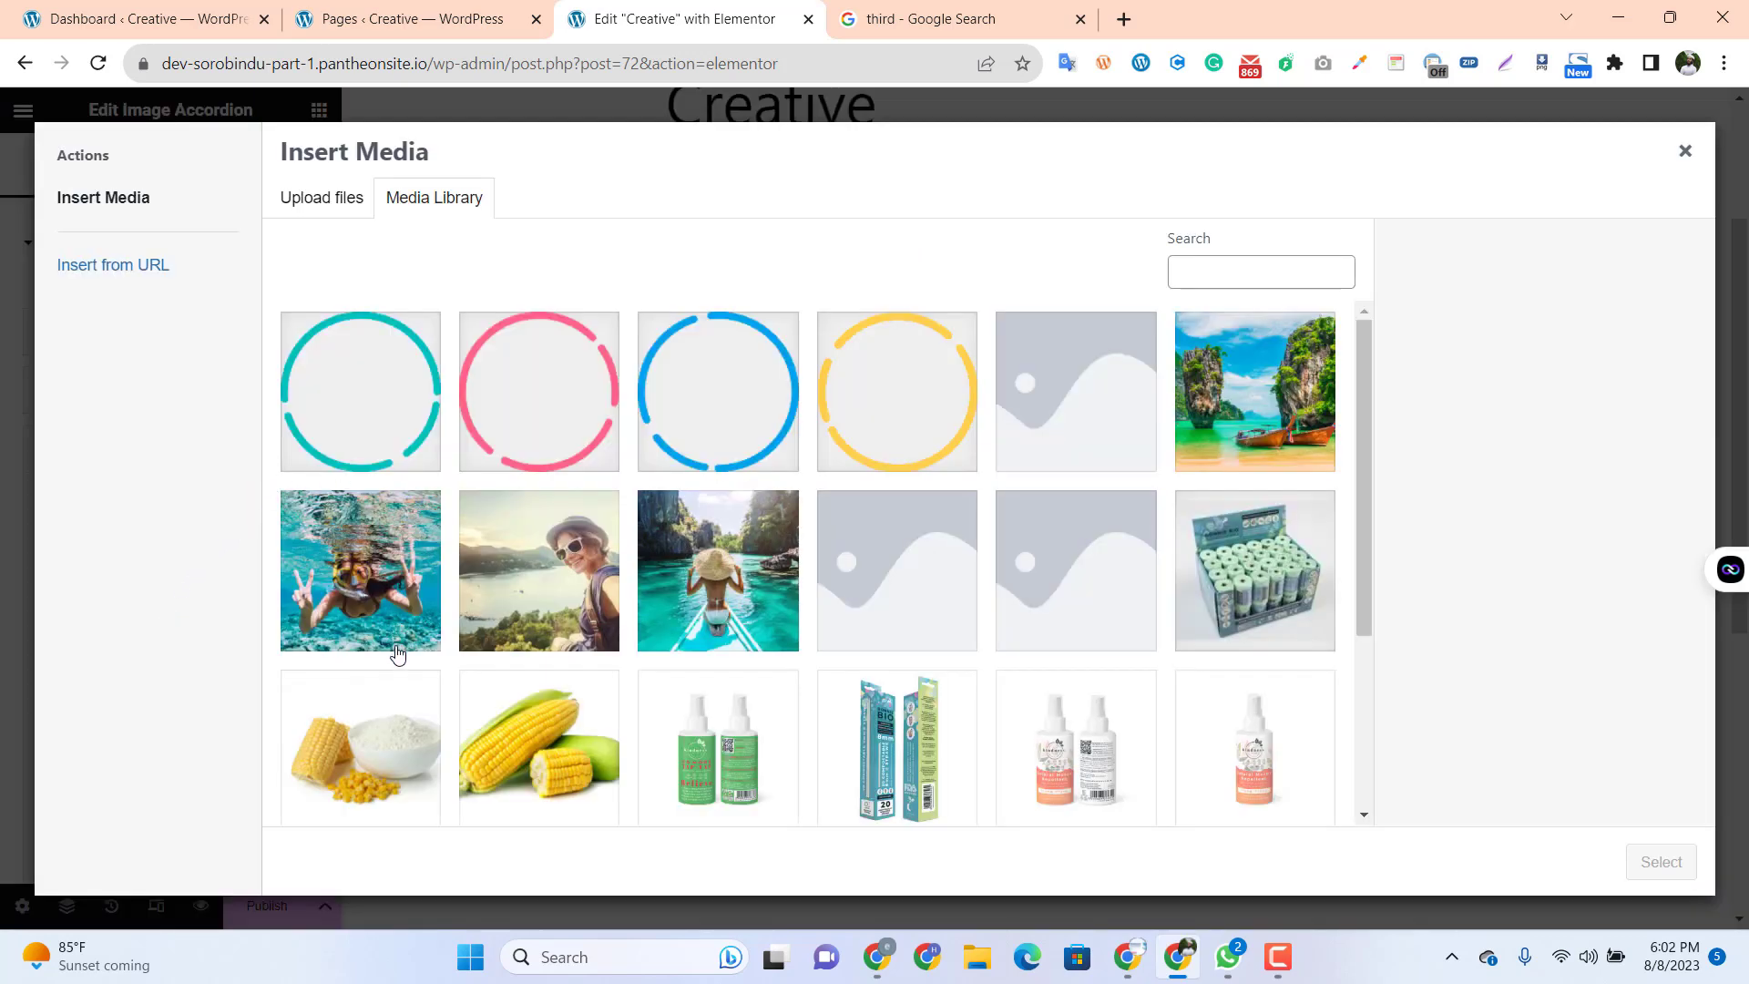
scroll(474, 687, "down", 3)
left_click(392, 743)
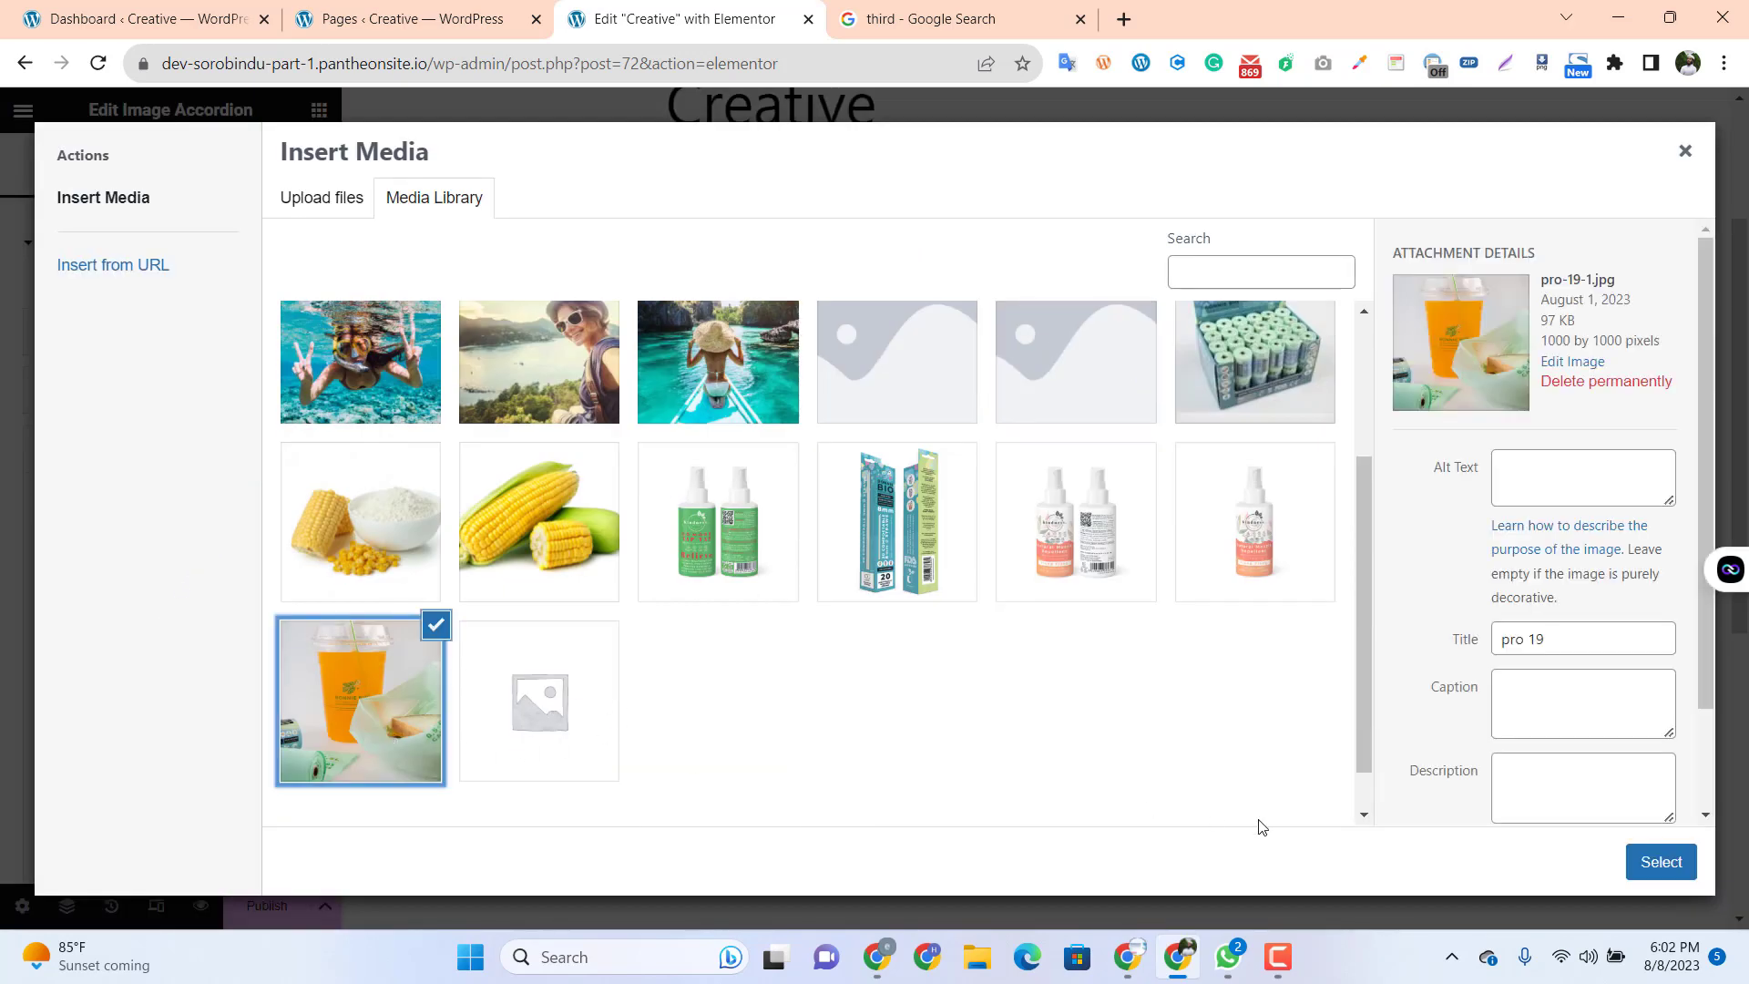
left_click(1650, 869)
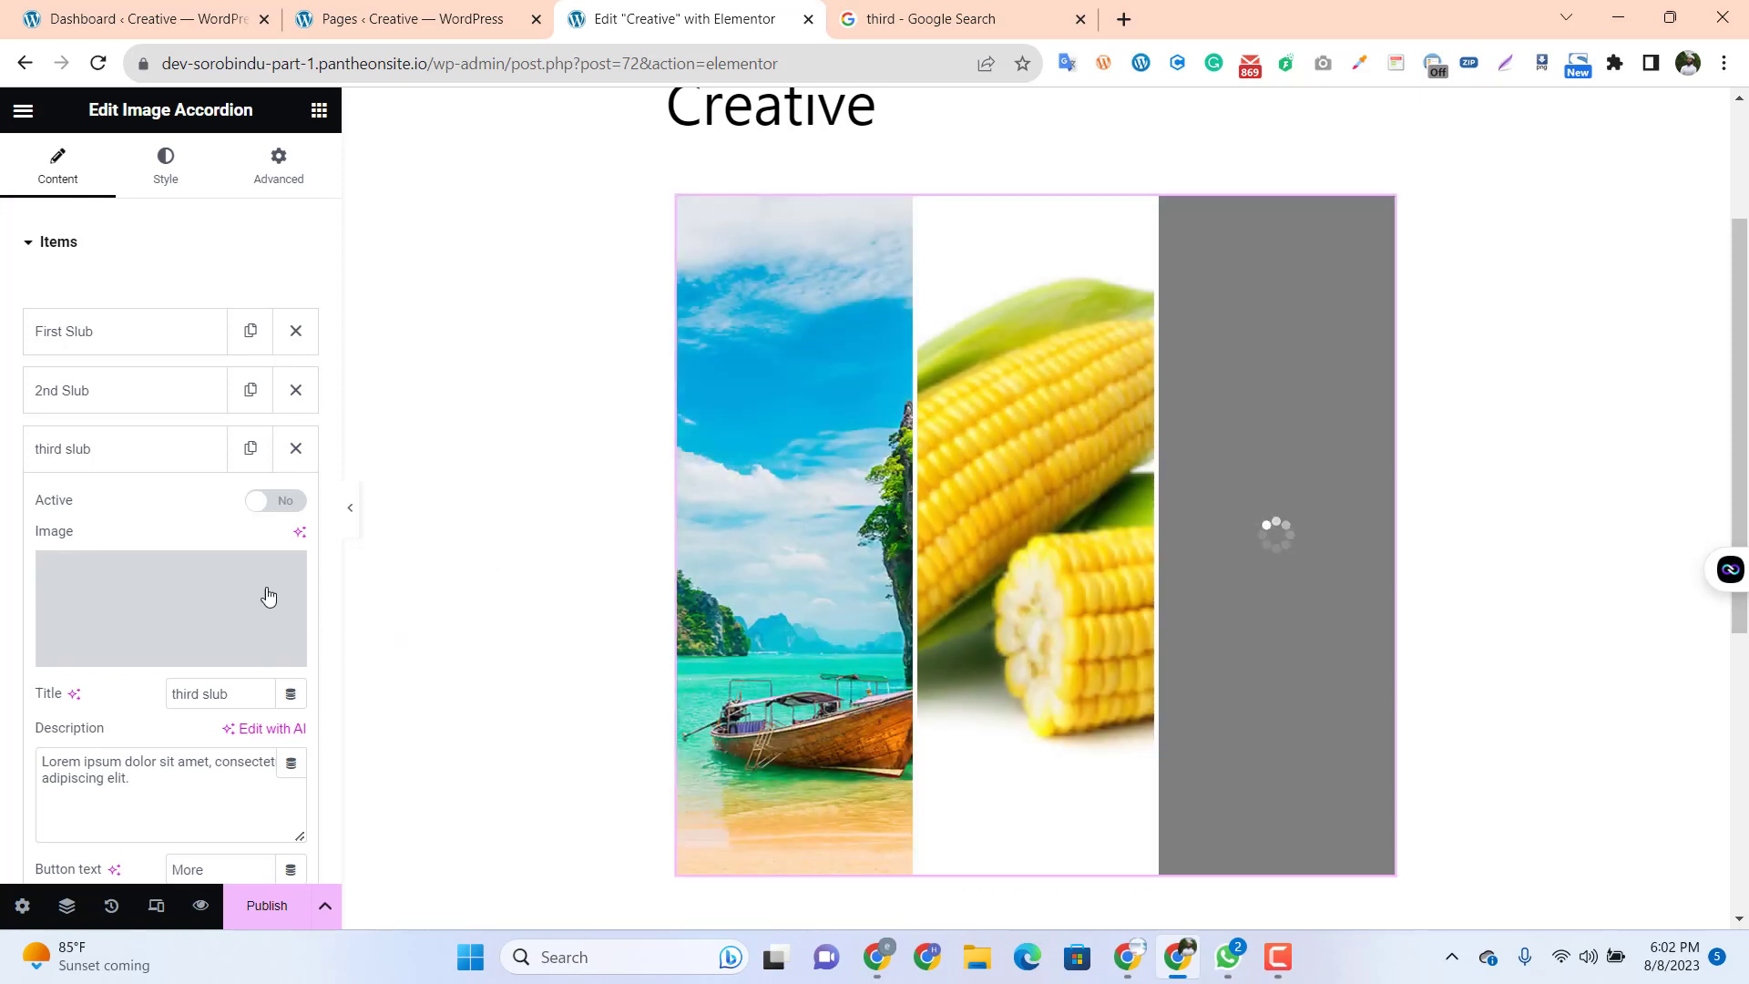
left_click(196, 455)
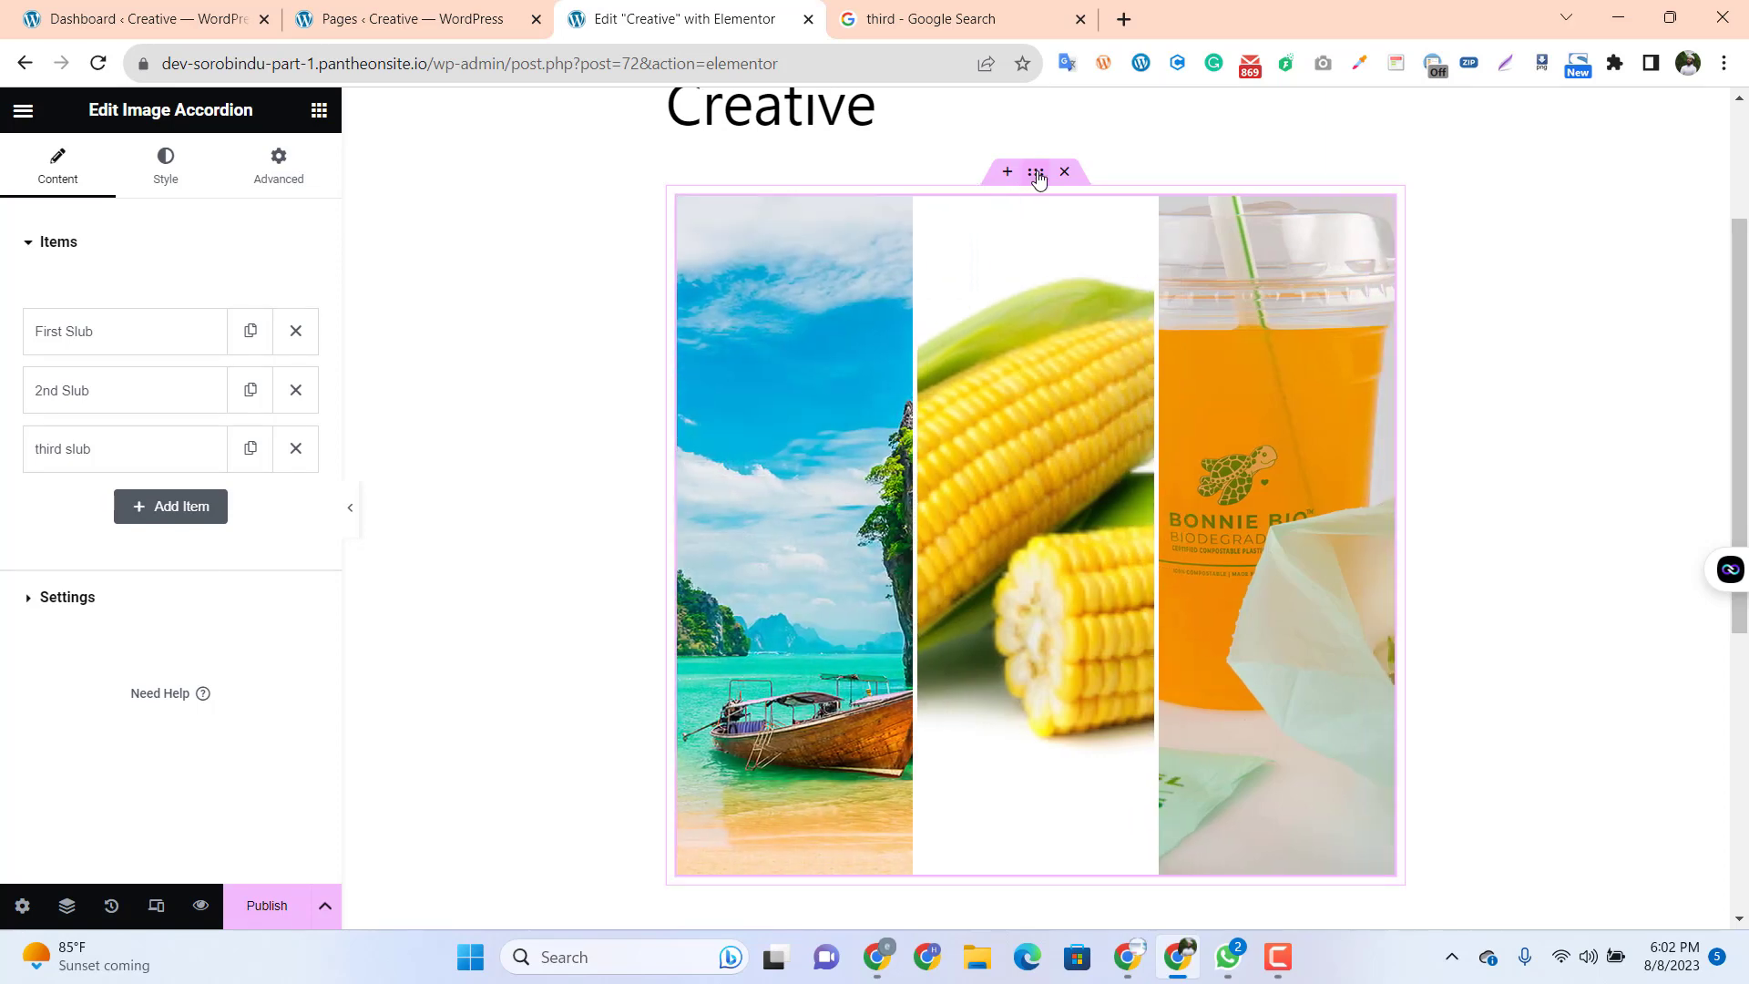
Change the page layout in the page settings to the full-width template that keeps the site header and footer
left_click(1036, 171)
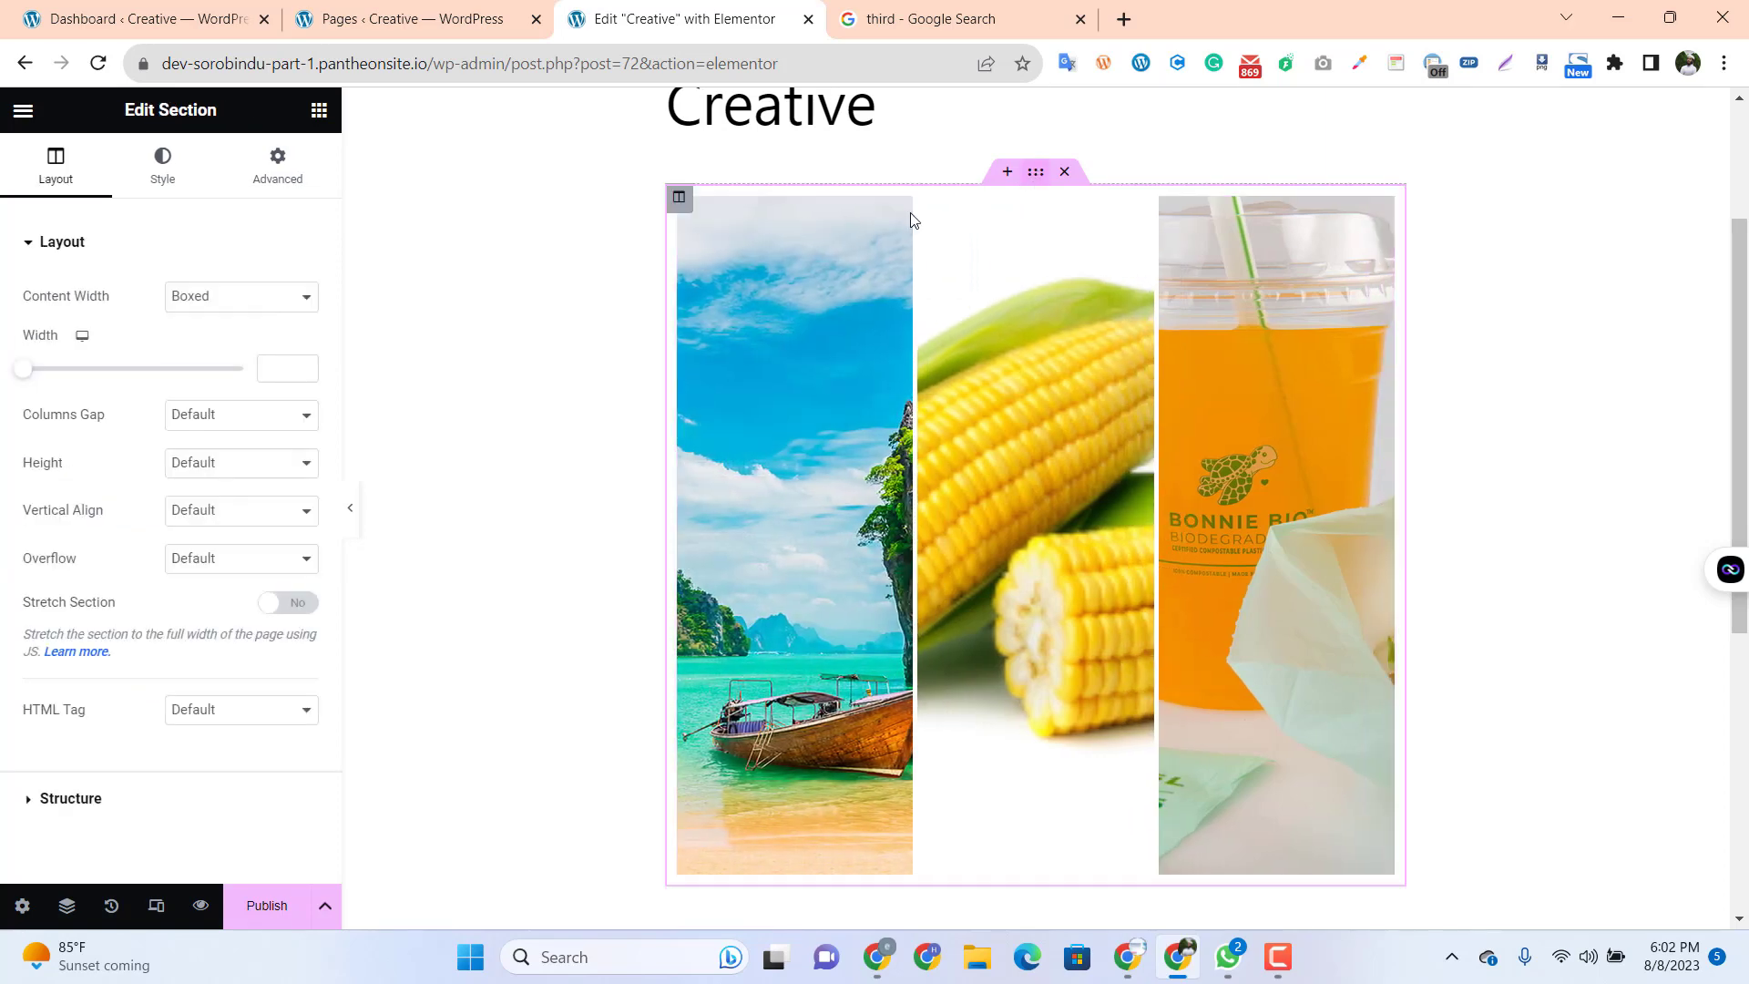
left_click(22, 904)
scroll(218, 806, "down", 1)
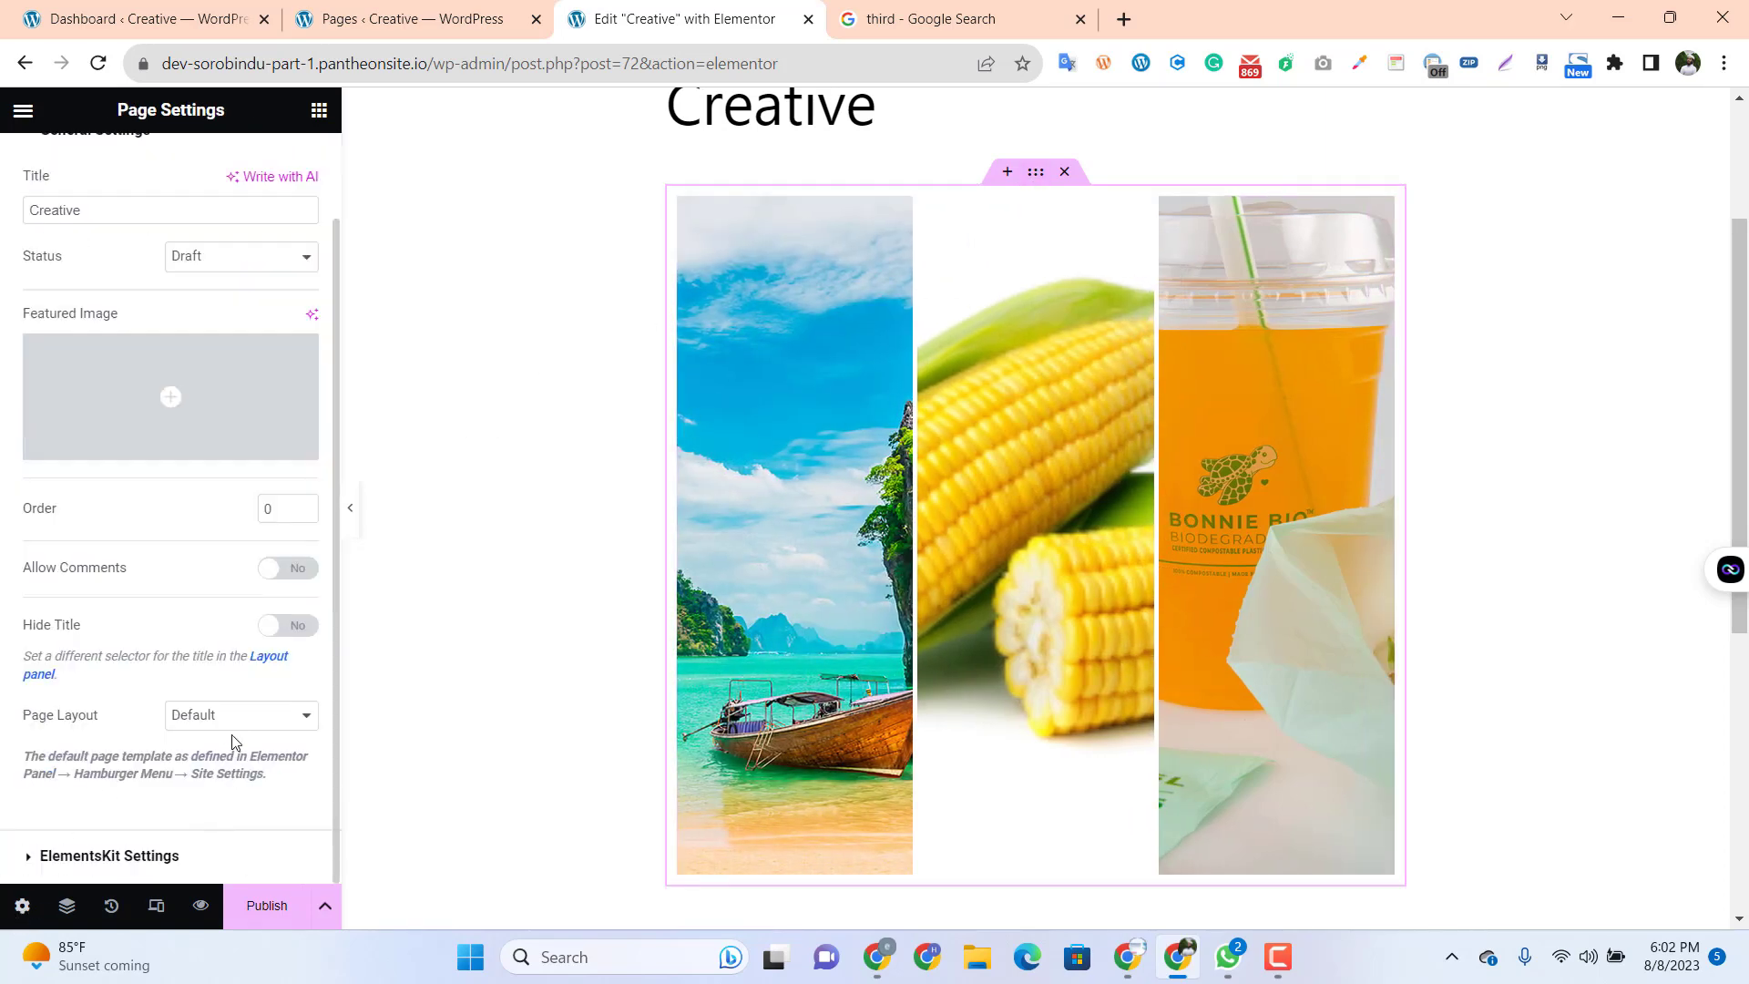
left_click(233, 720)
left_click(227, 775)
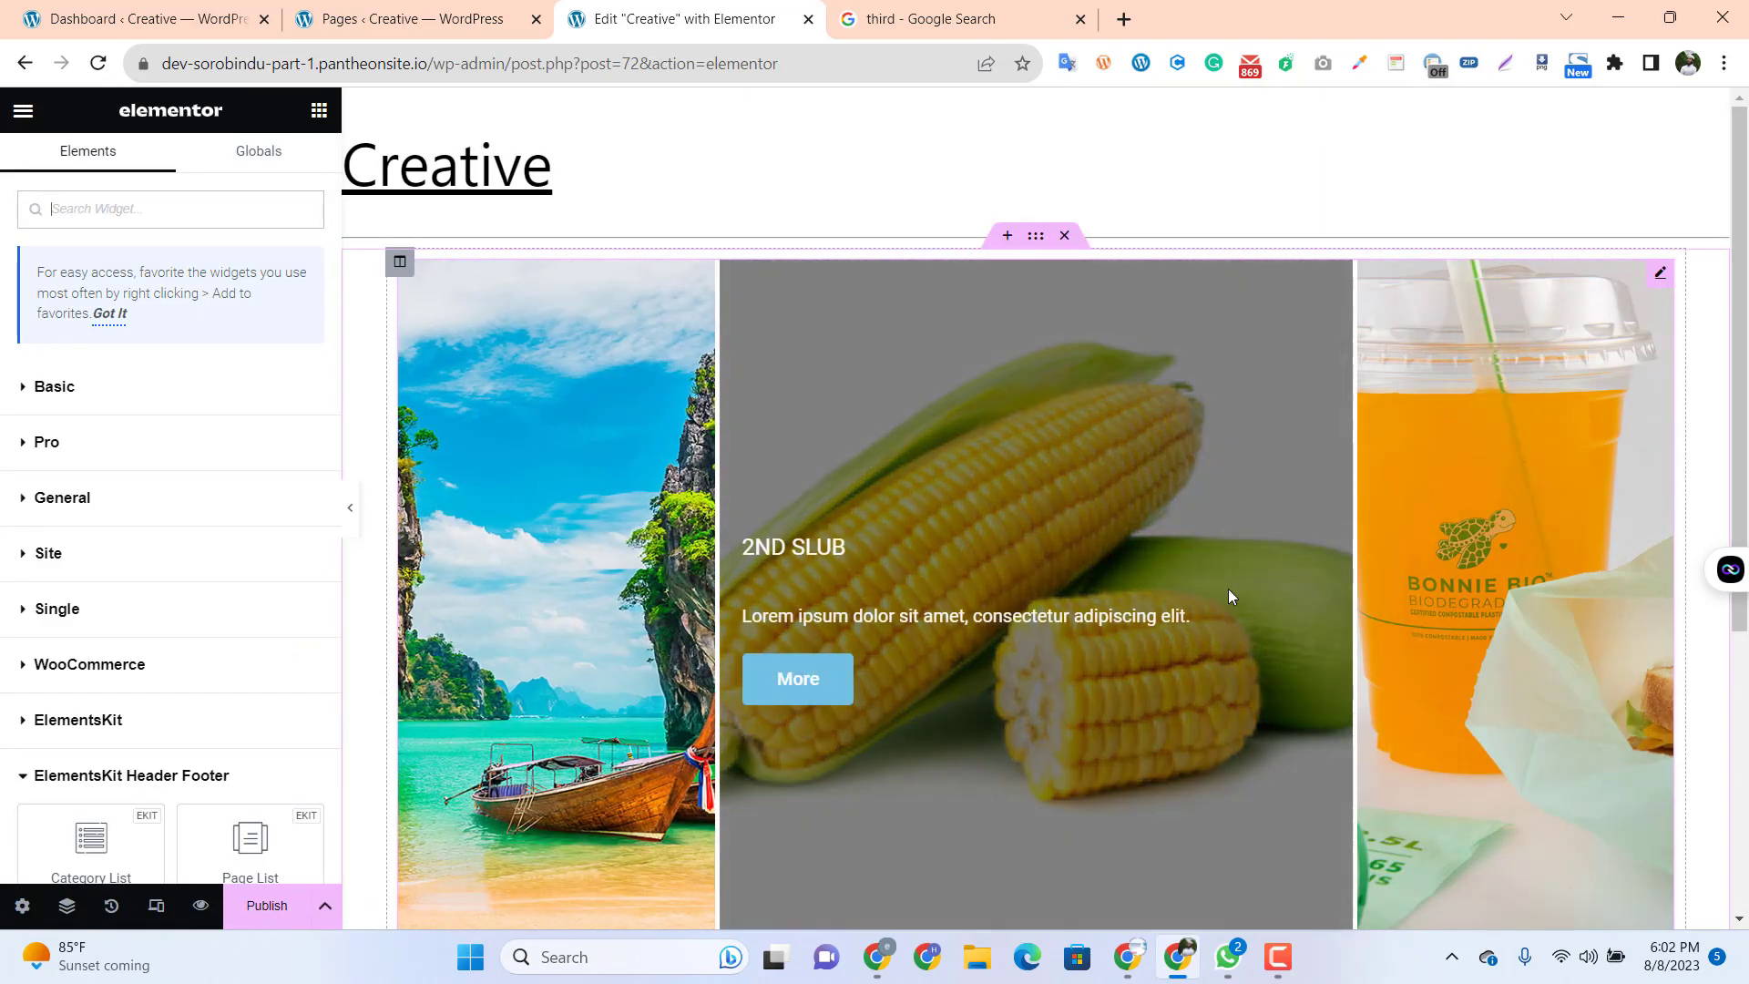
Check the accordion's expanding items on the page and set the Image Accordion's orientation to Horizontal
mouse_move(1472, 583)
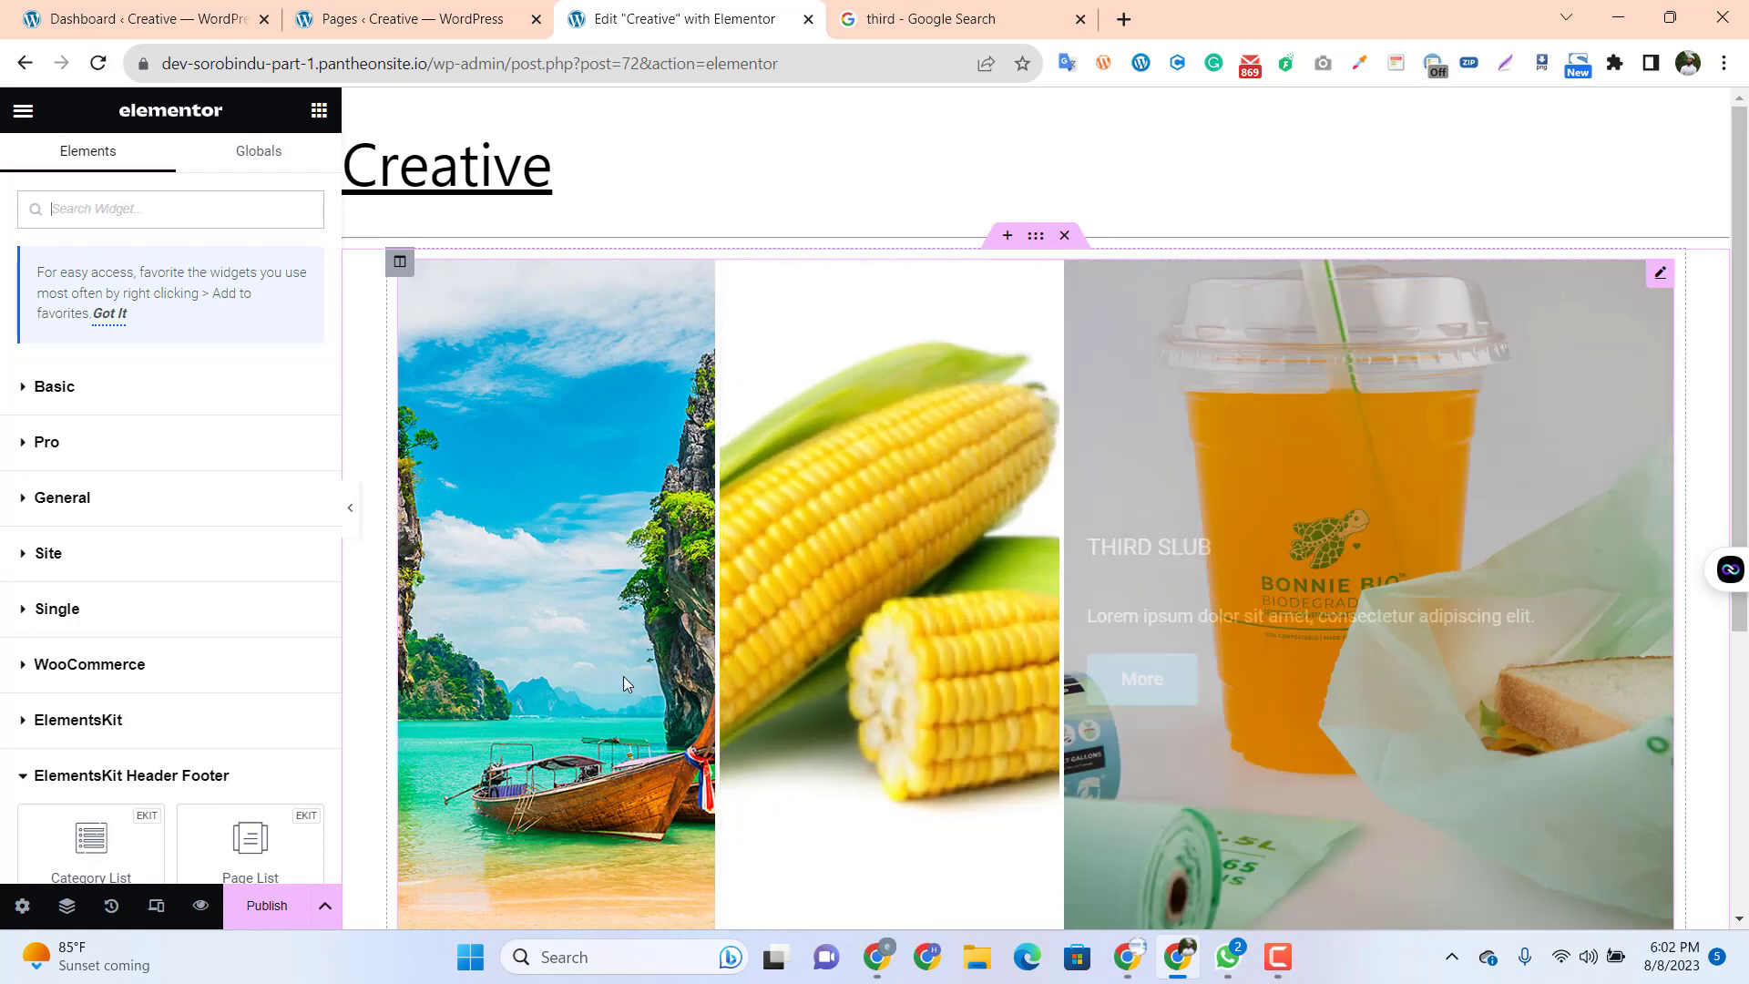
scroll(772, 629, "down", 3)
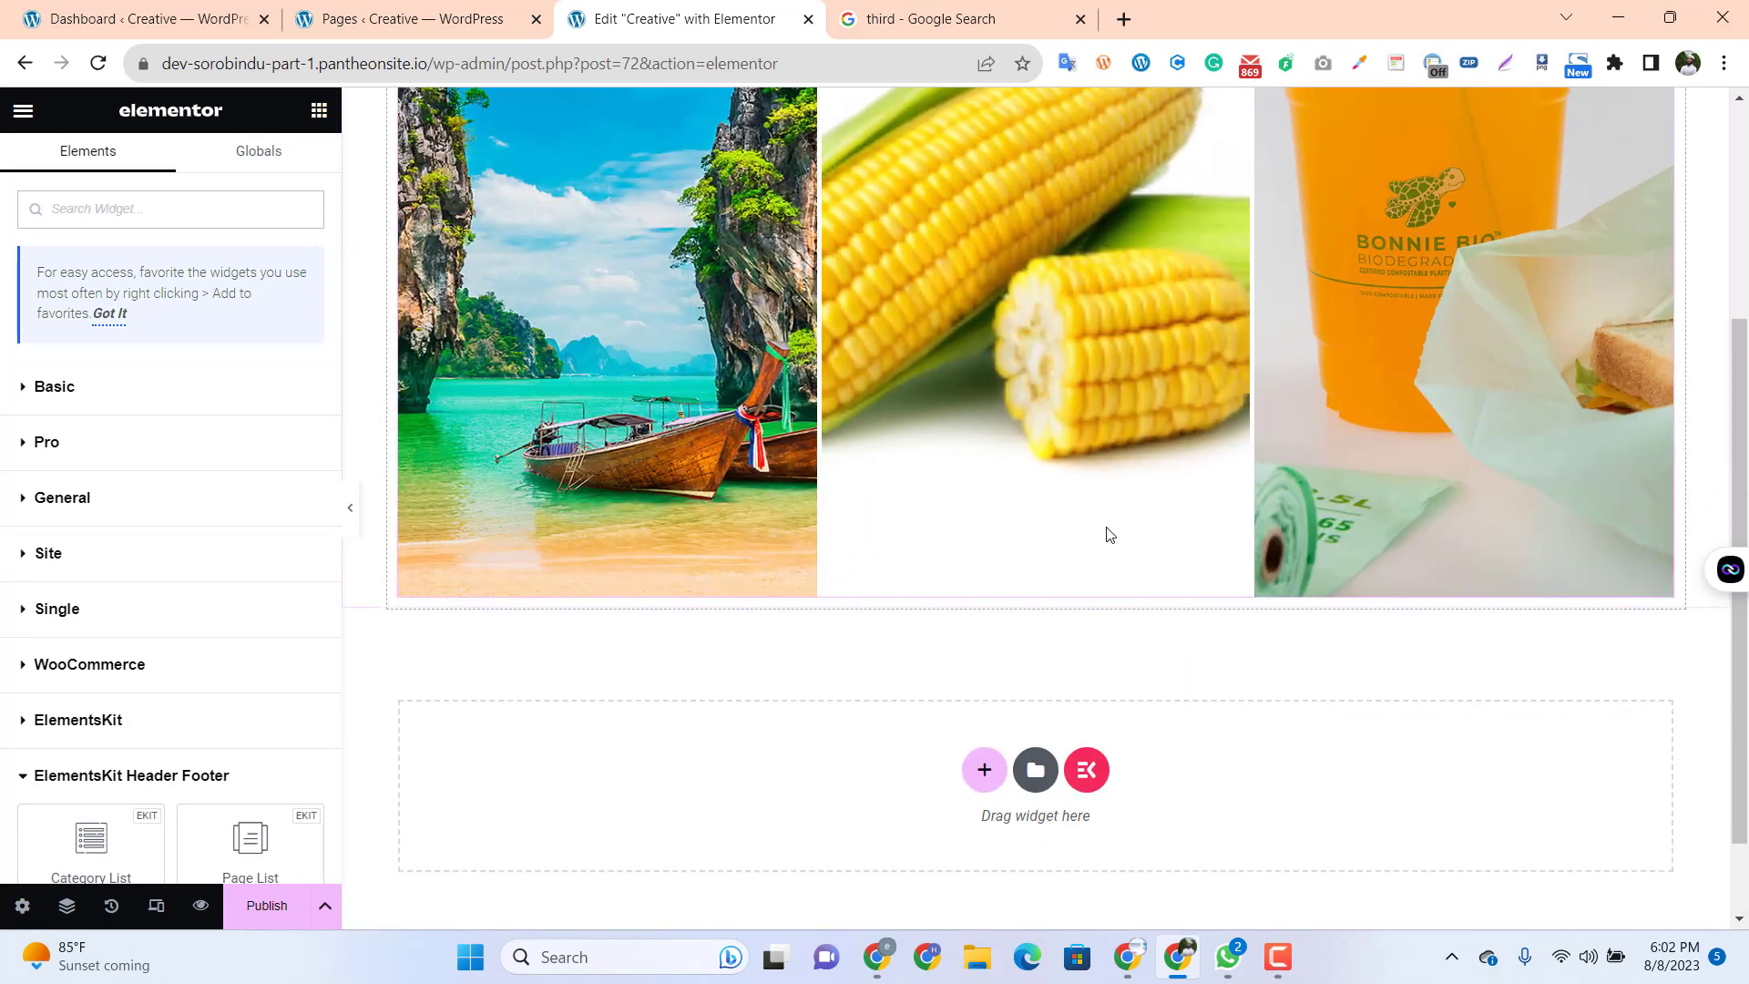
scroll(1012, 444, "up", 1)
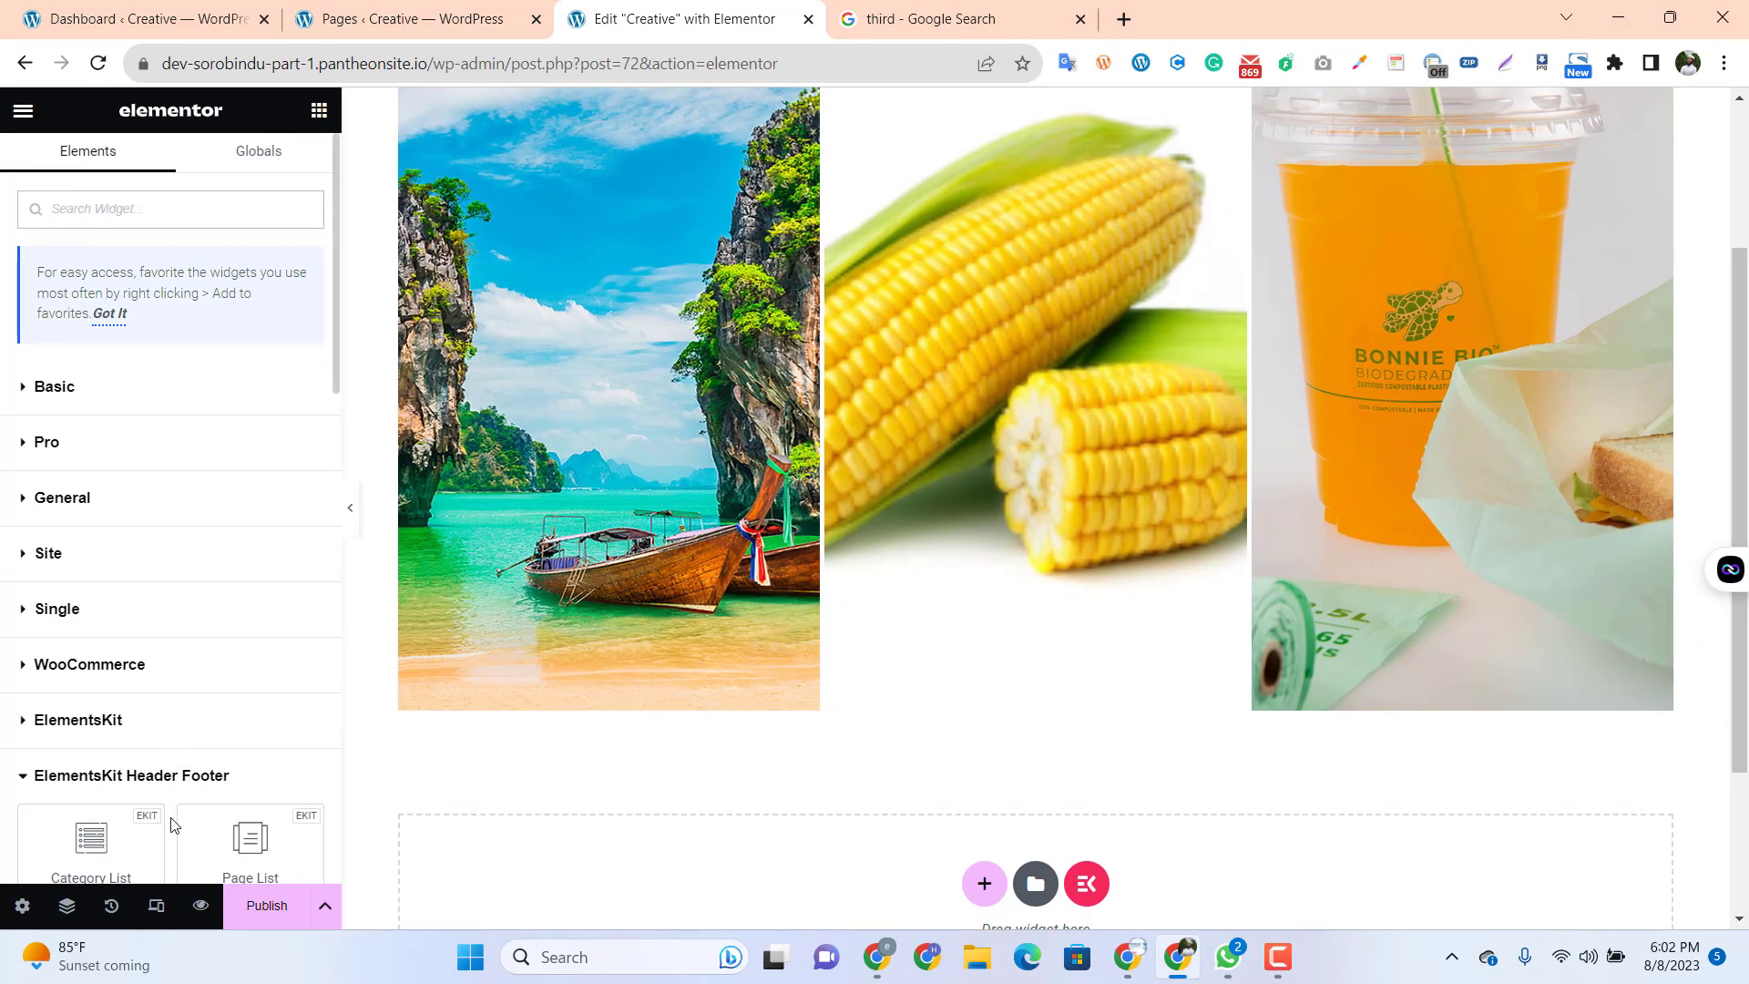
scroll(979, 363, "up", 2)
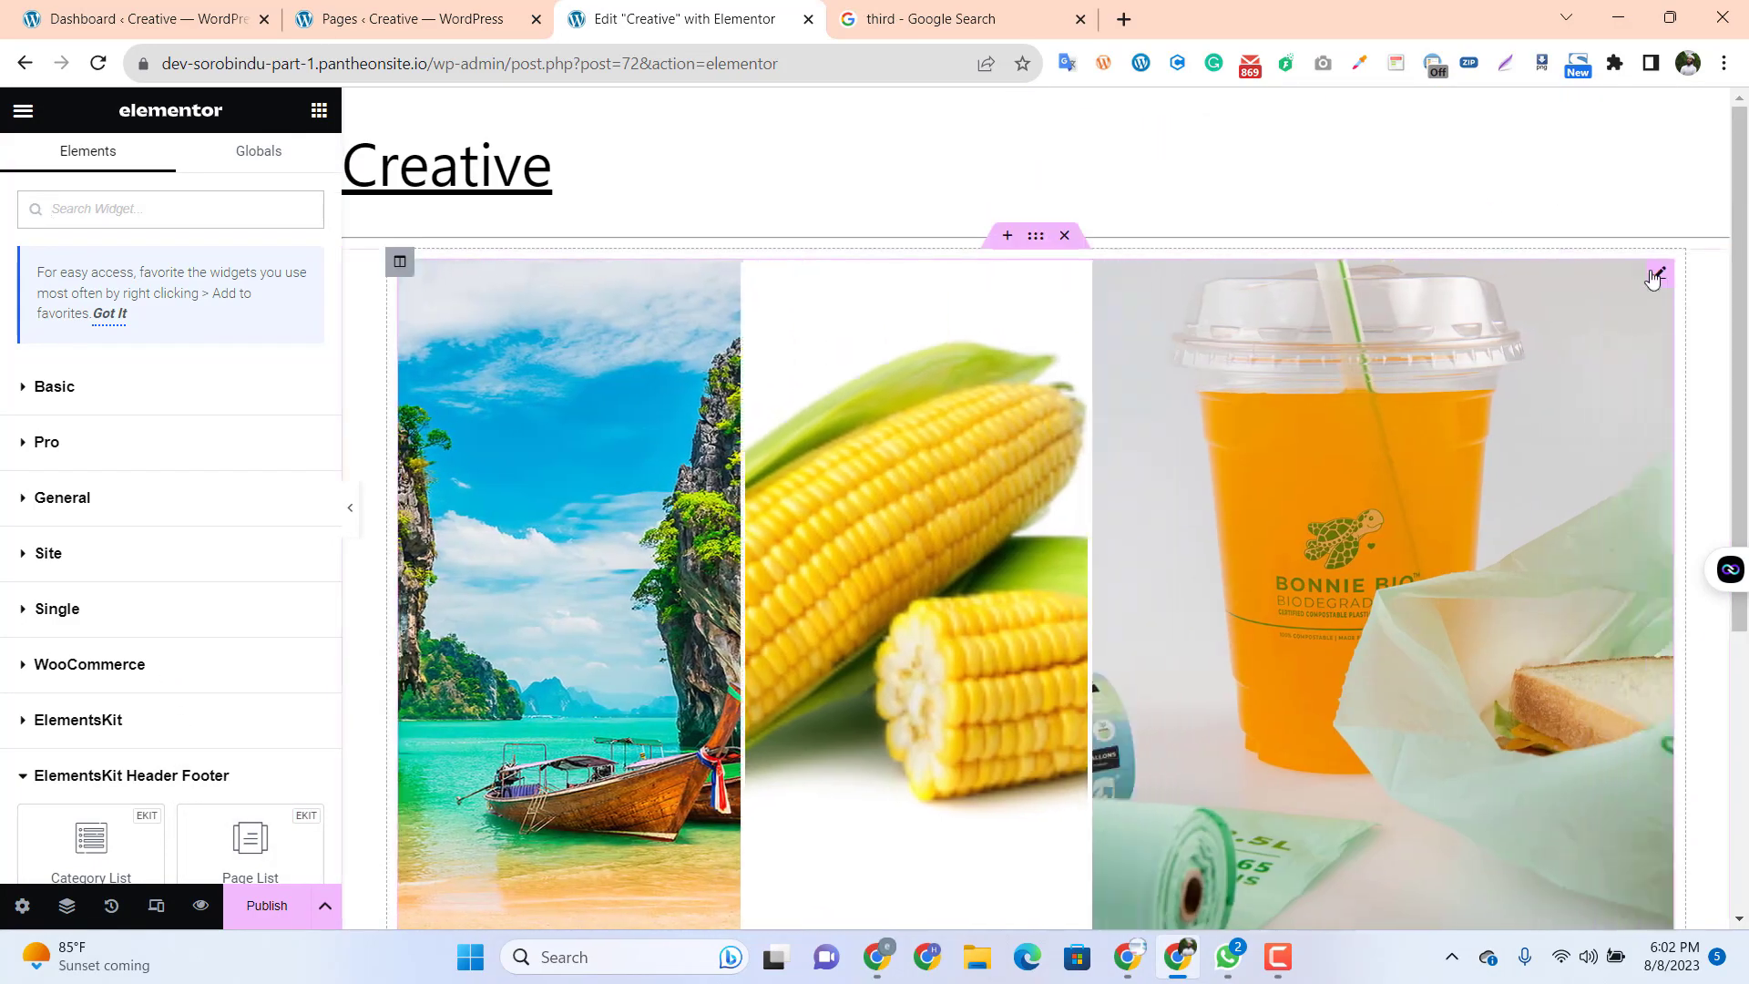
left_click(1657, 275)
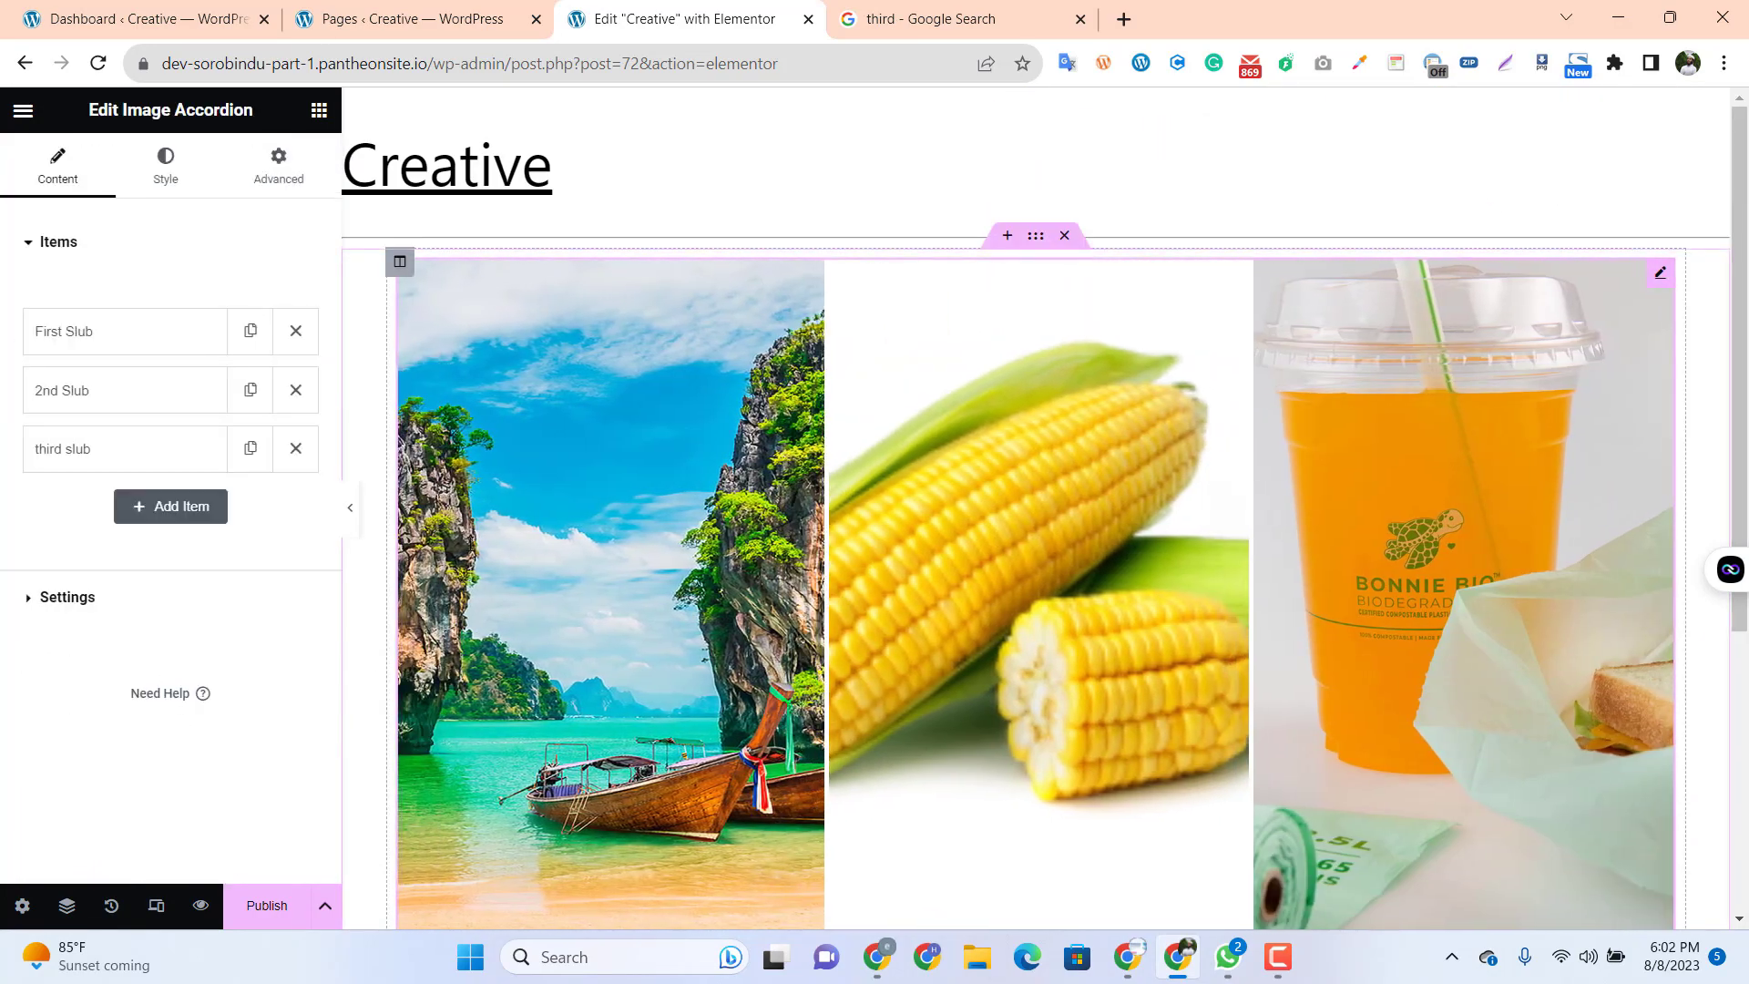
left_click(145, 600)
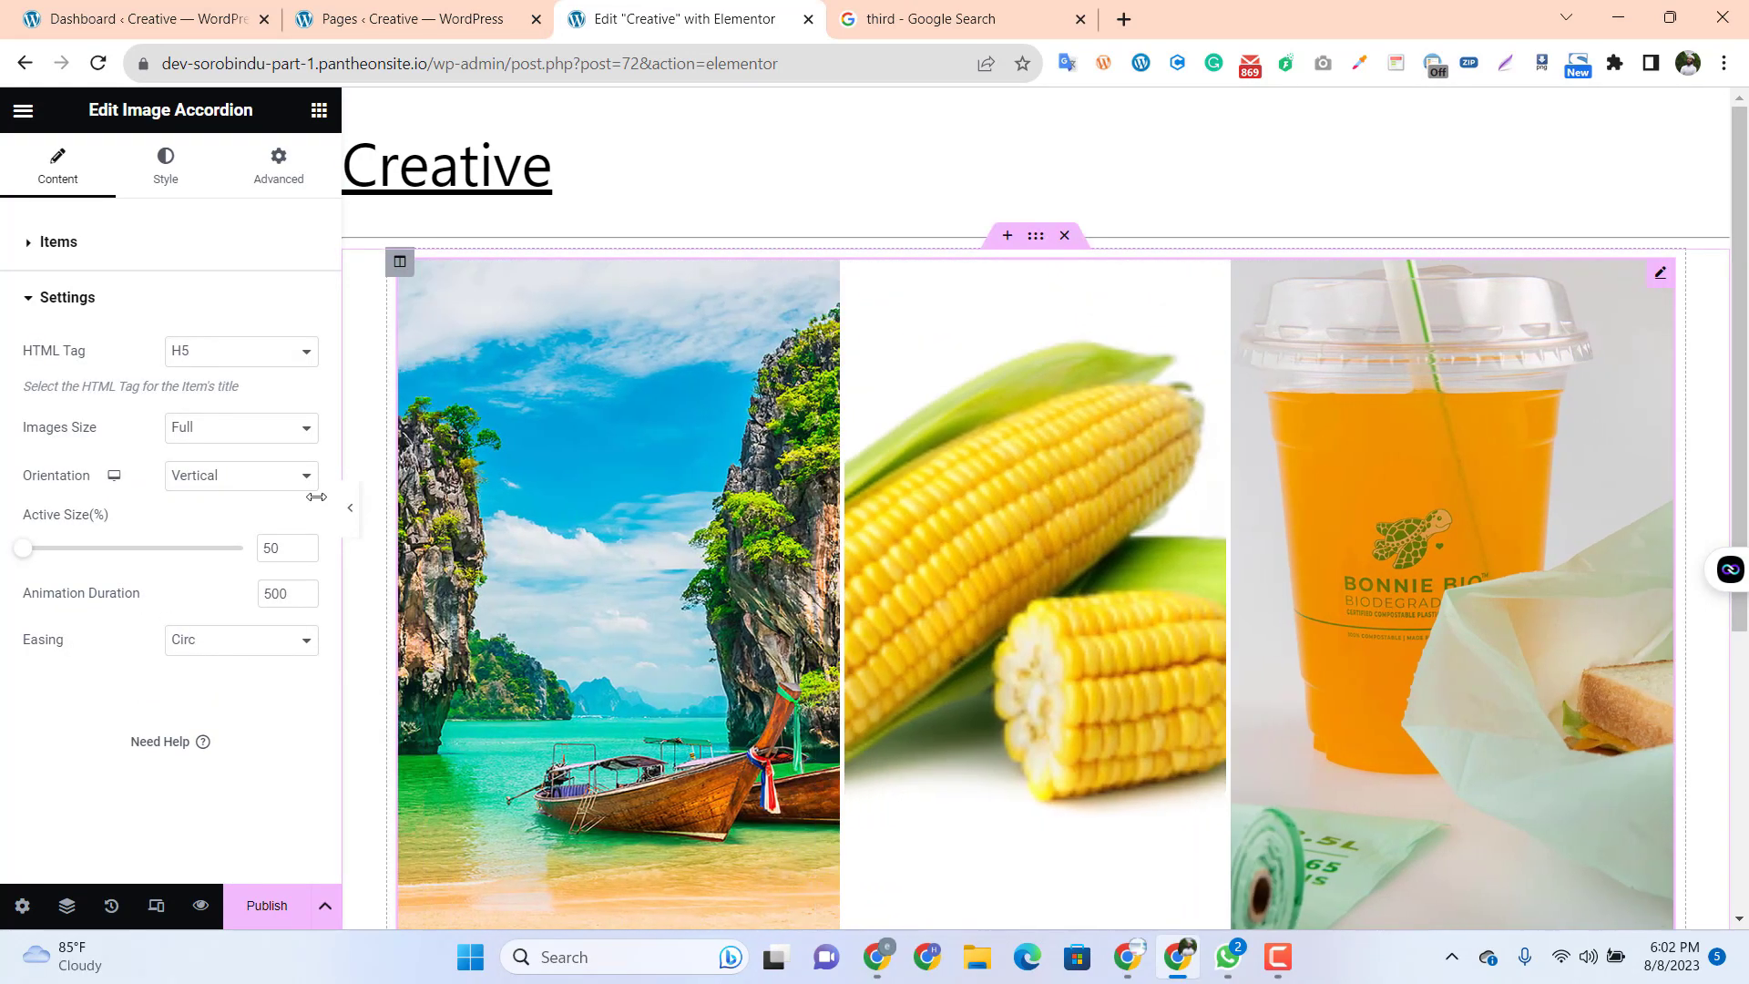
left_click(266, 478)
left_click(245, 518)
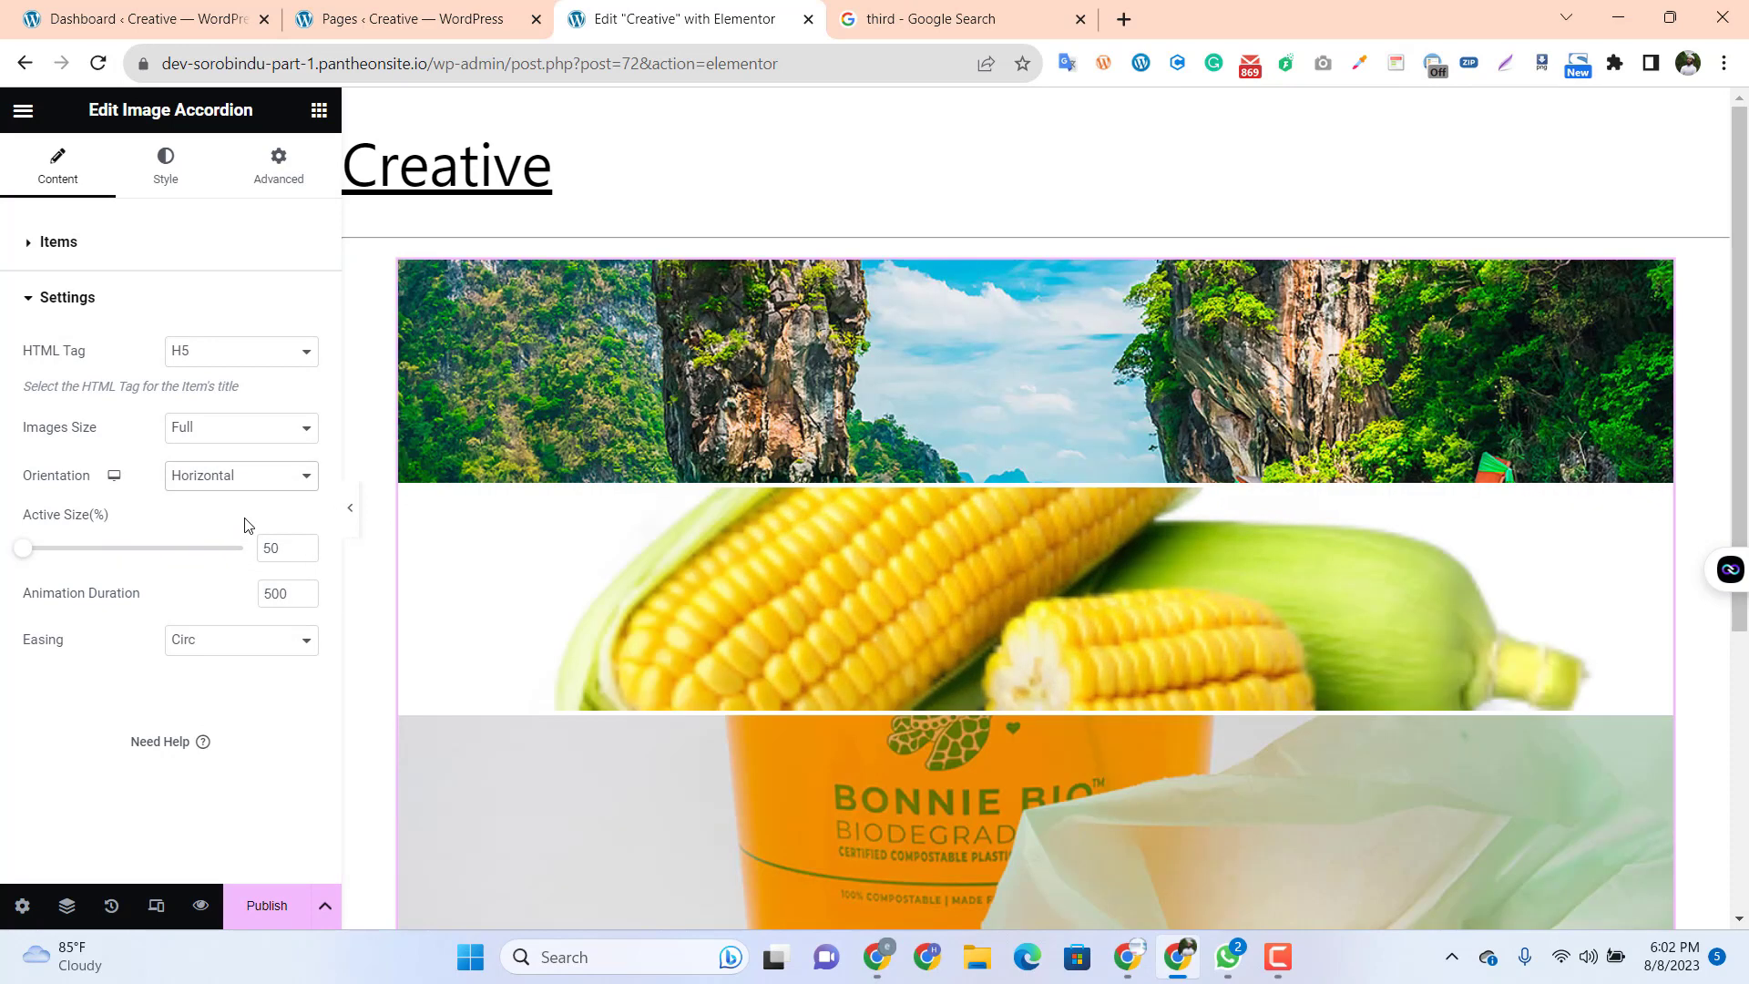
Review the Image Accordion's available image sizes and easing options, and return to its item list
left_click(243, 441)
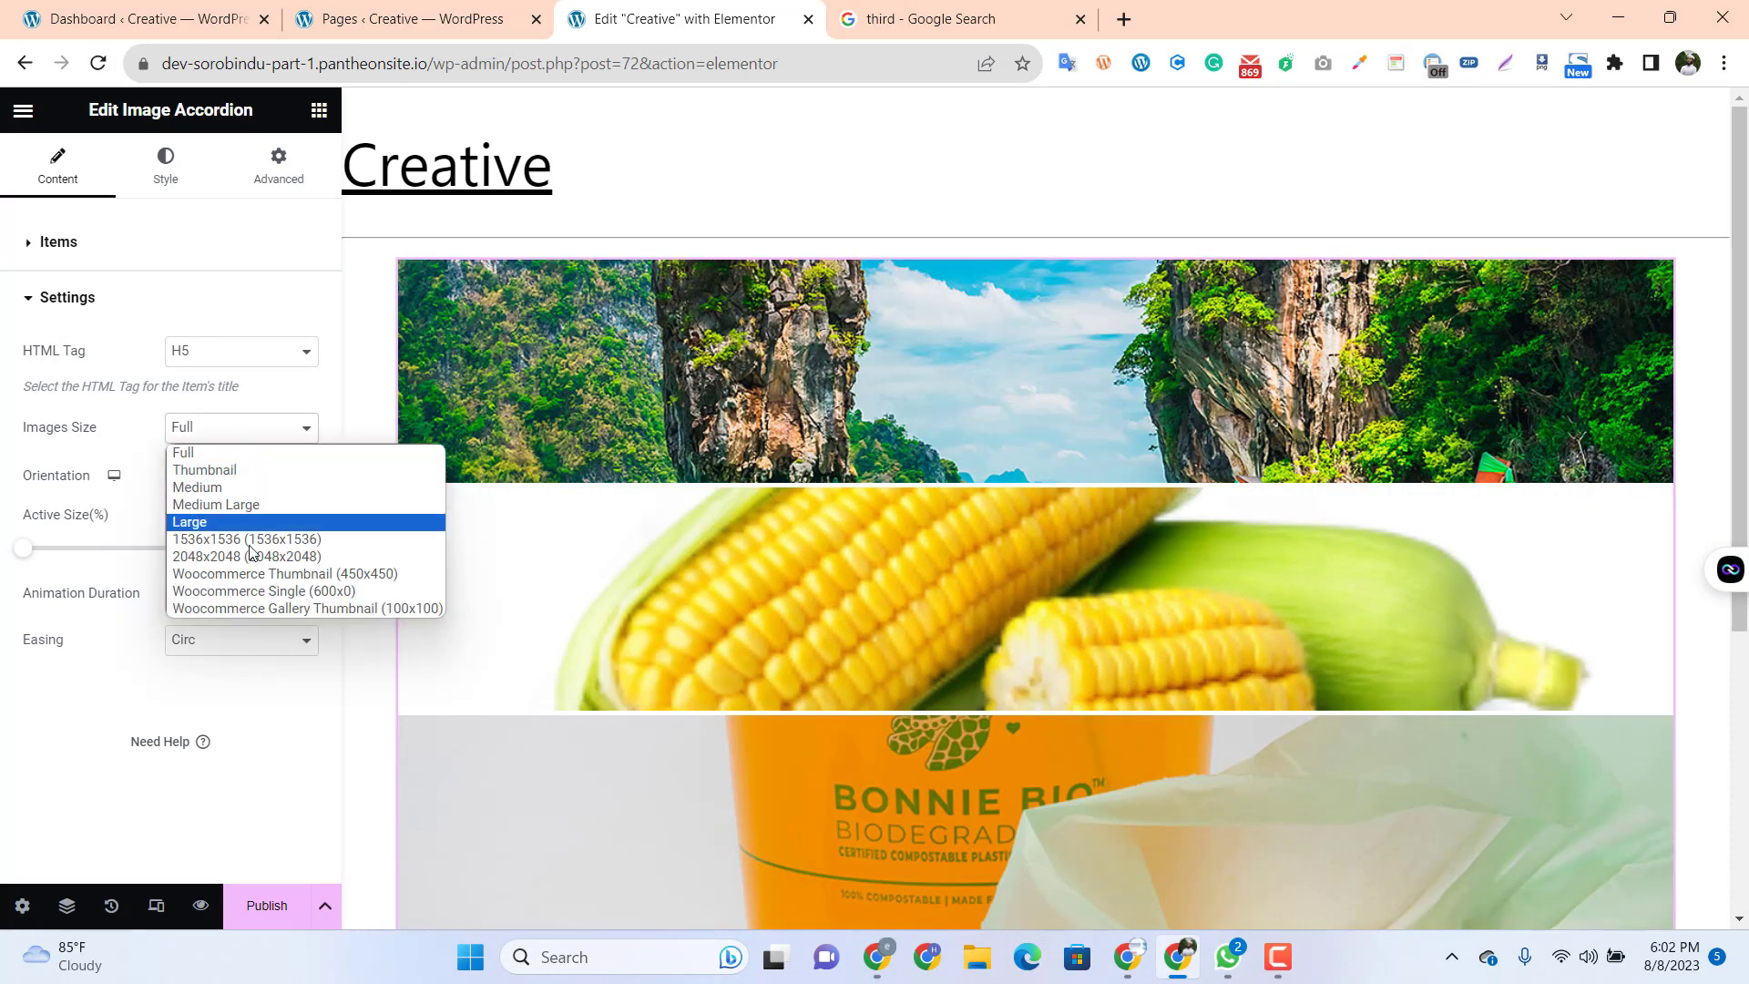
left_click(252, 448)
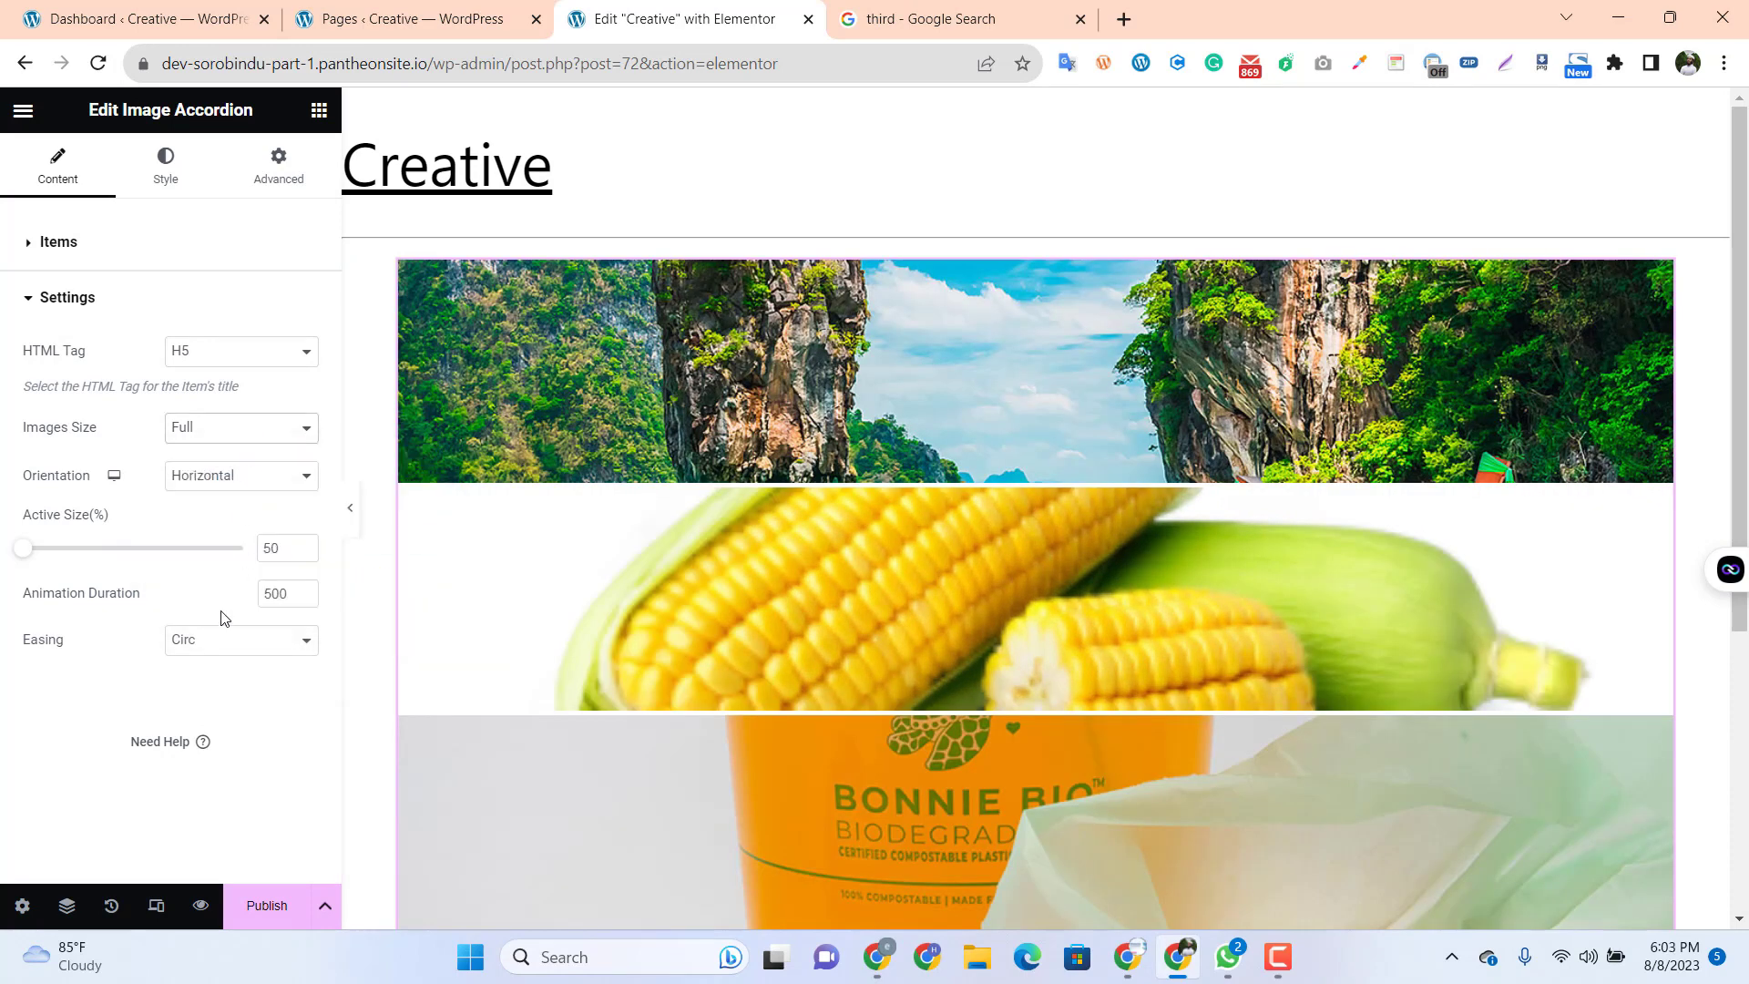
left_click(219, 640)
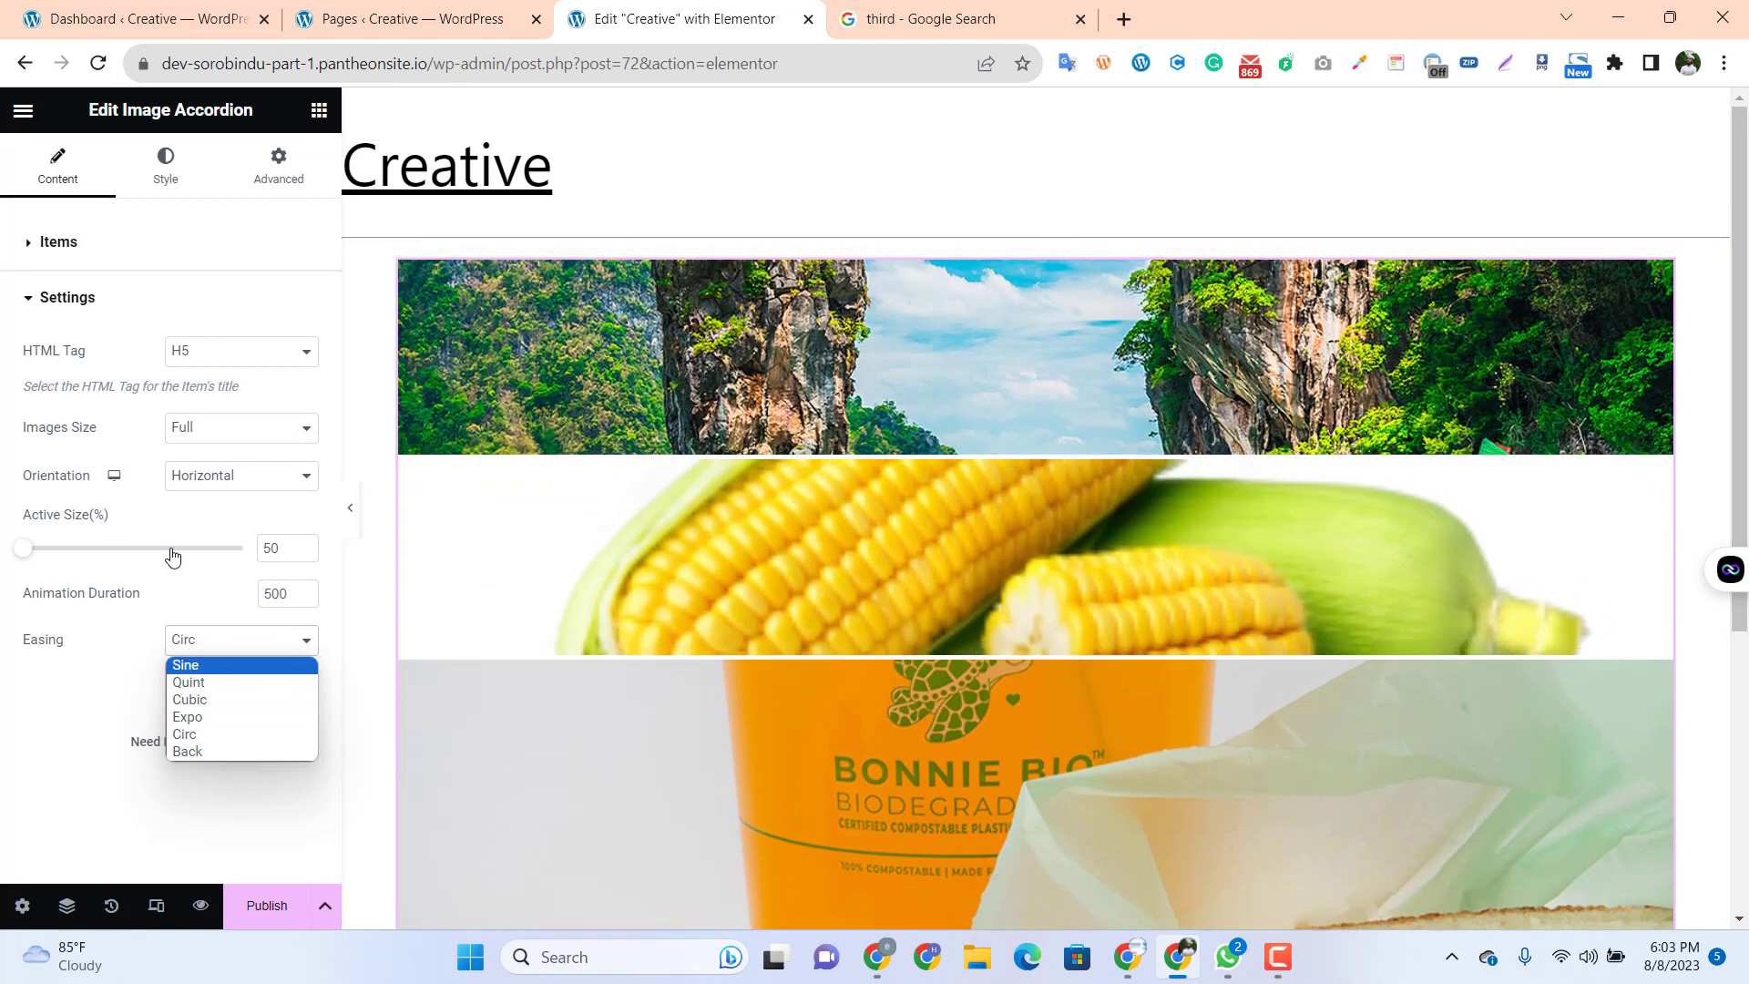
left_click(178, 506)
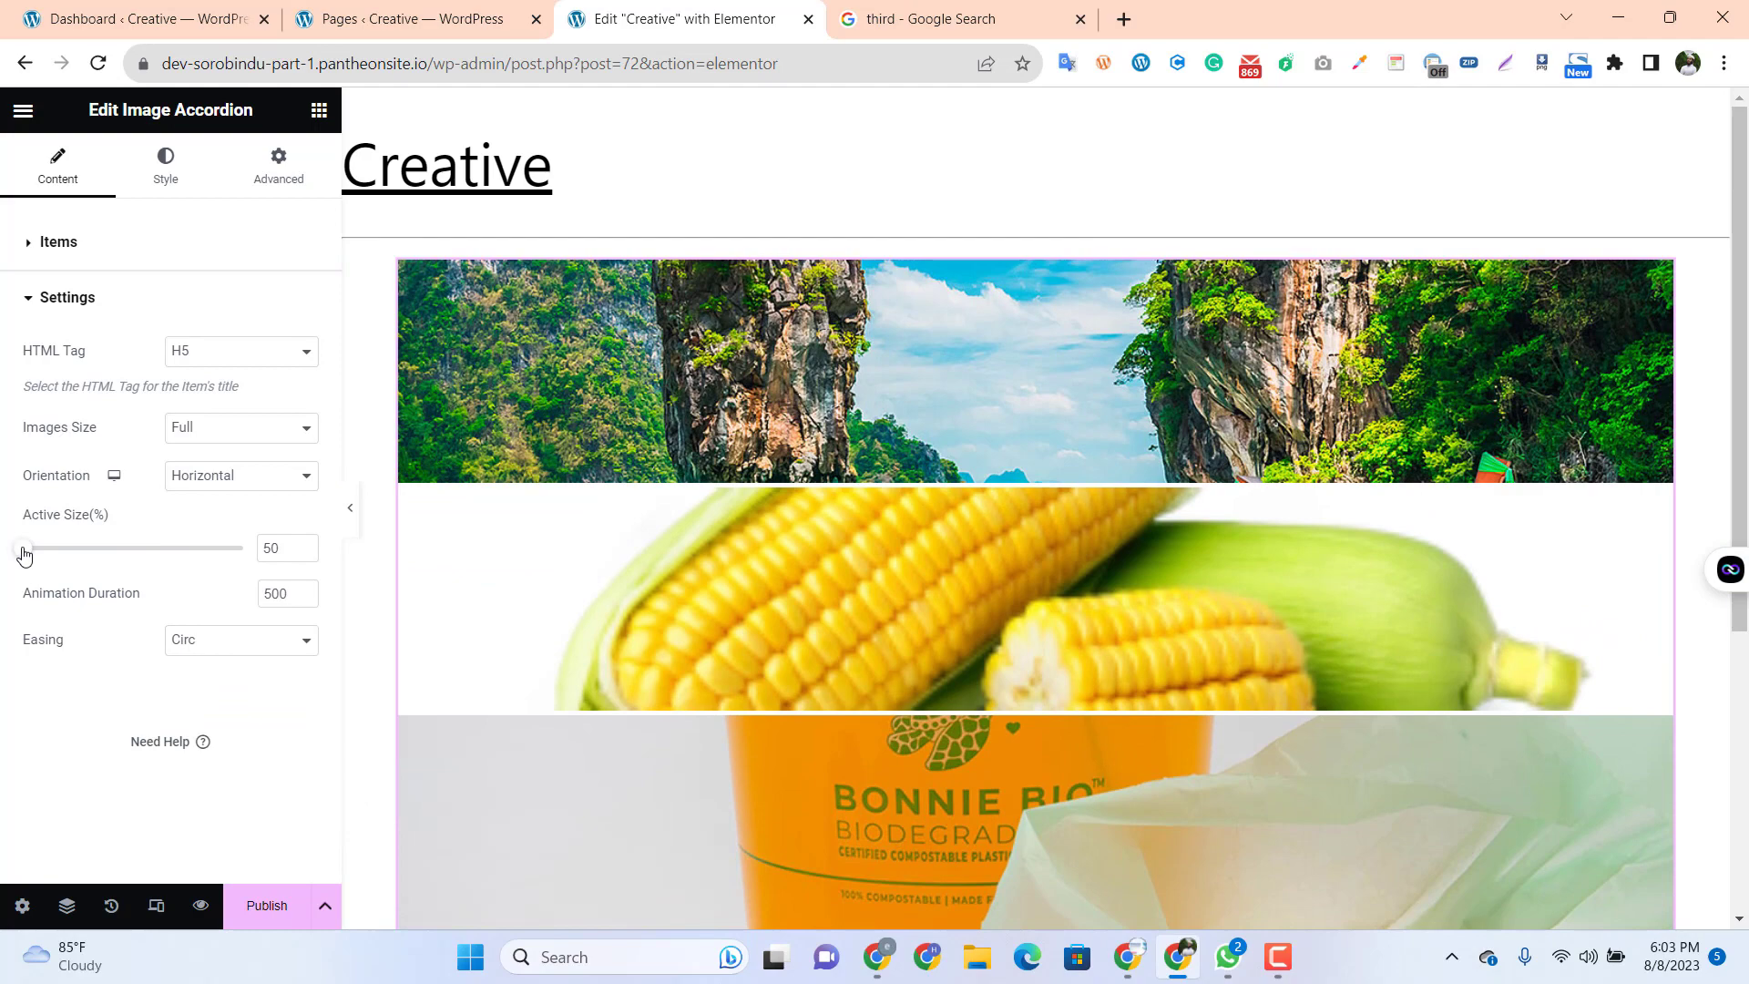
scroll(965, 608, "down", 5)
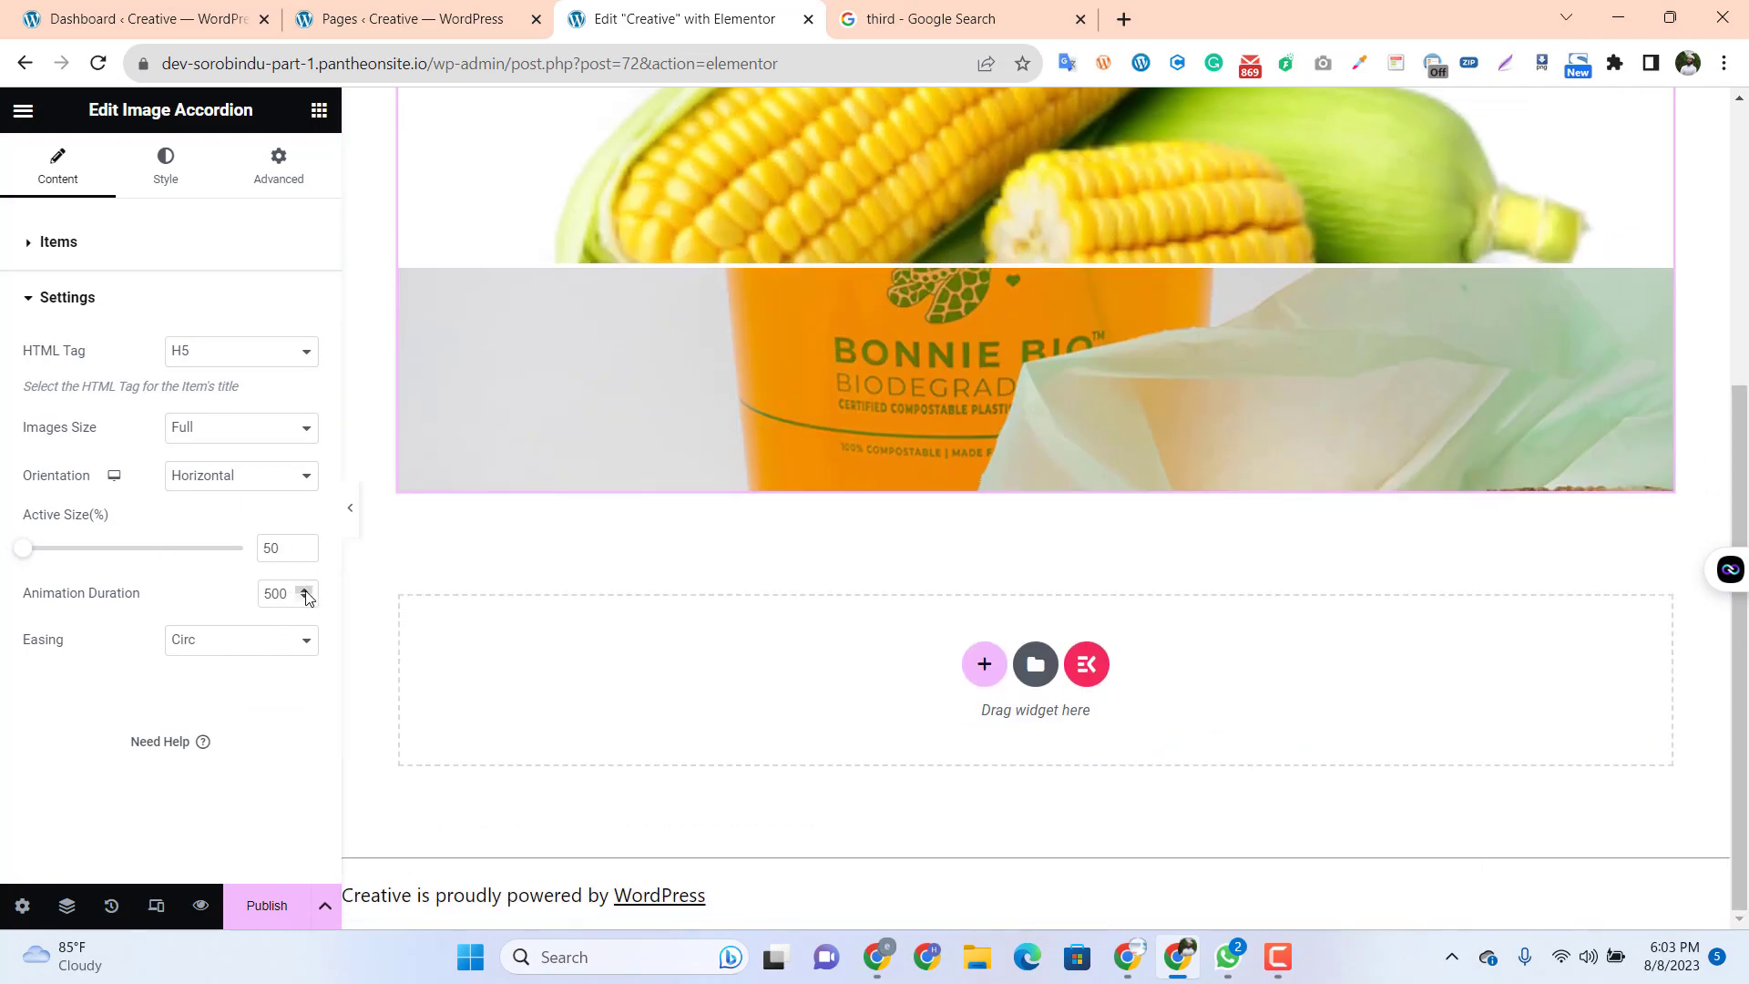
left_click(129, 262)
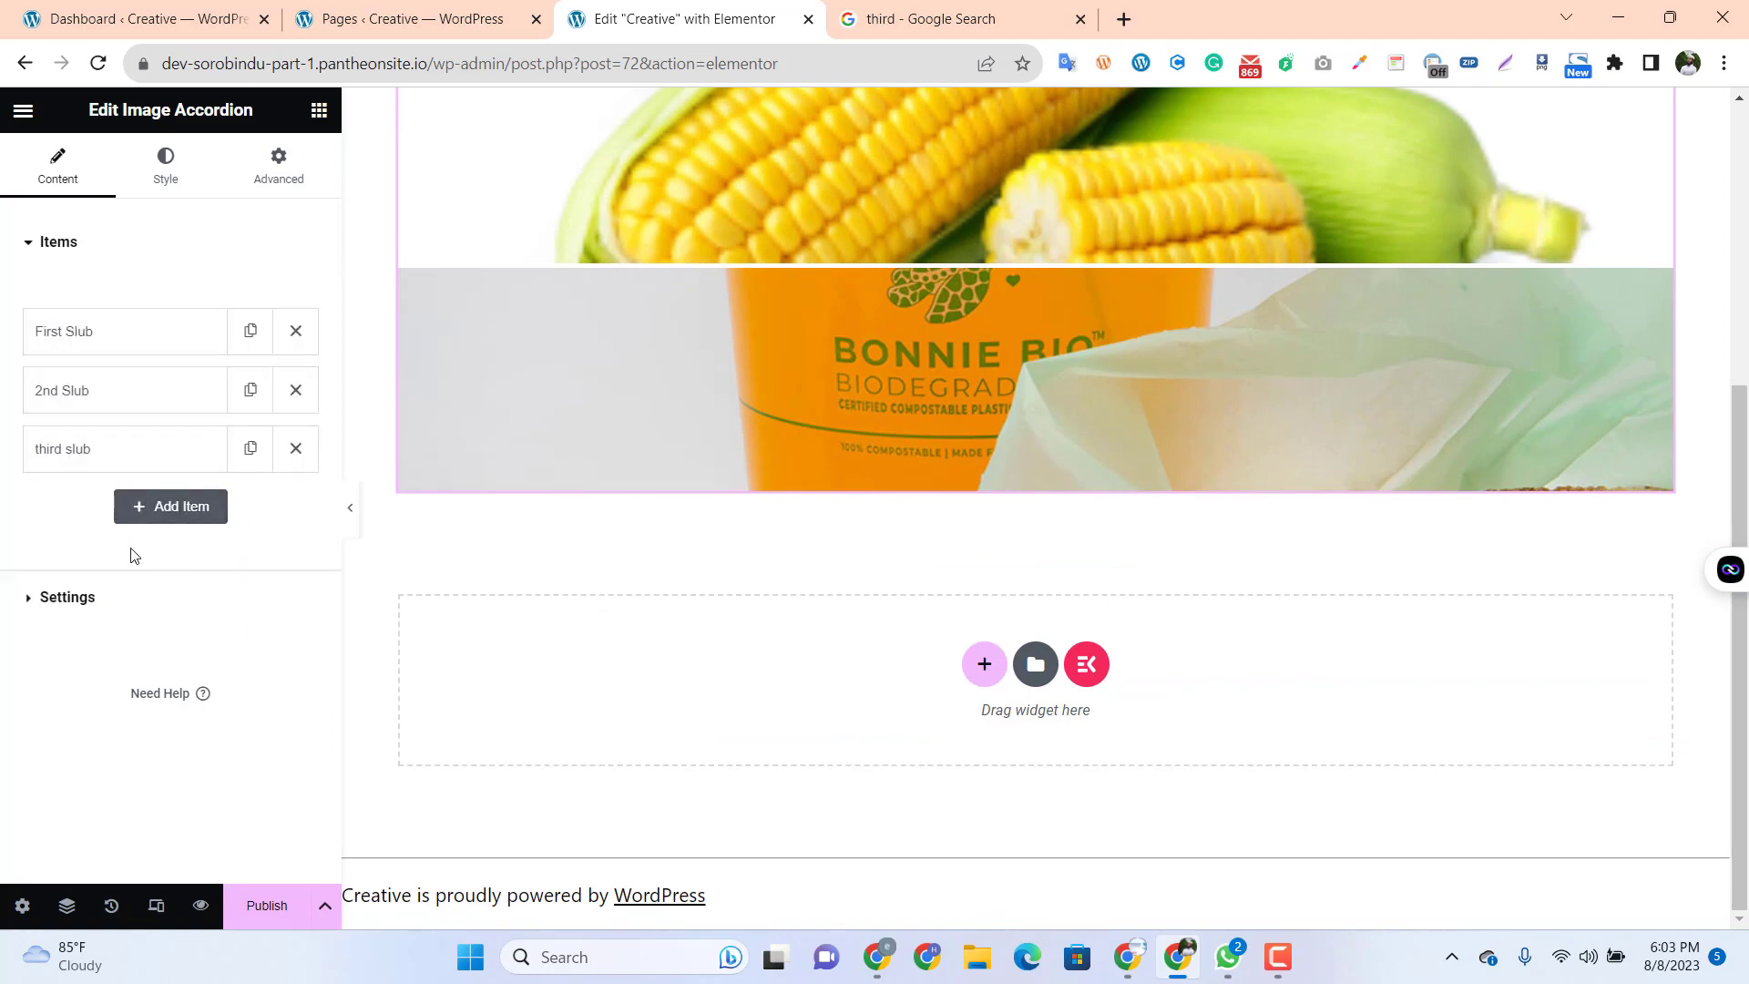
Examine the Image Accordion's container and action button style options and how the horizontal items expand on the page
left_click(167, 175)
scroll(629, 537, "up", 2)
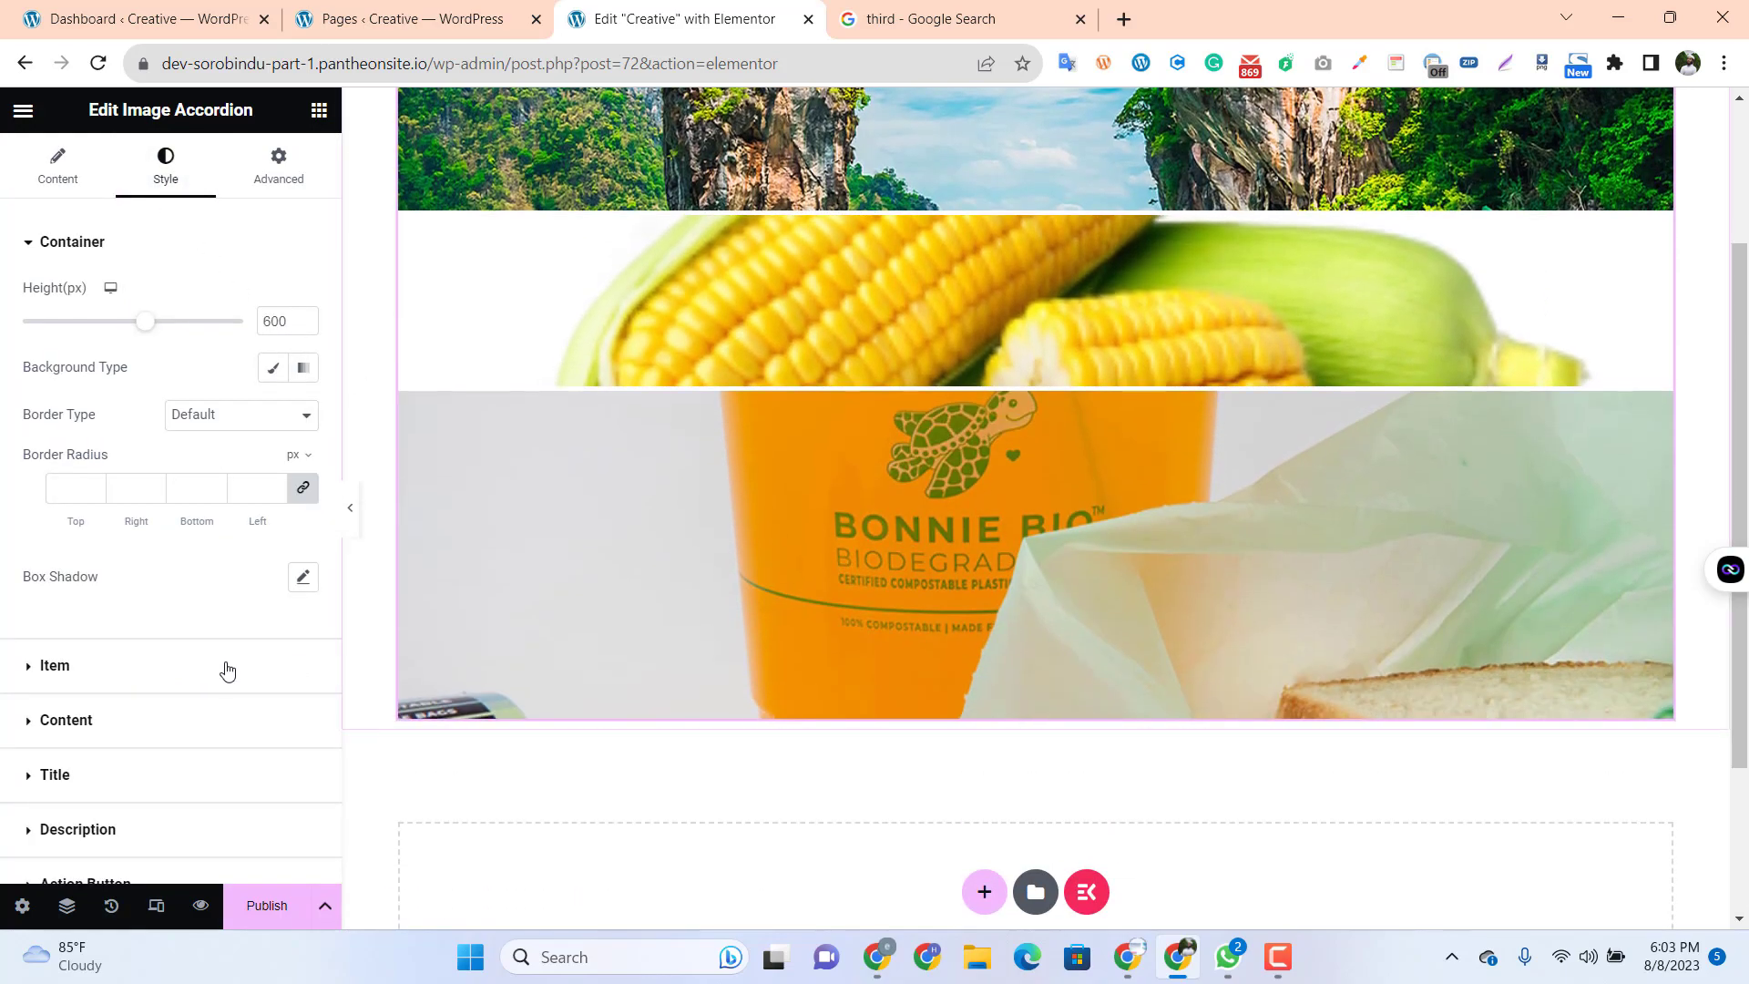
scroll(588, 565, "up", 3)
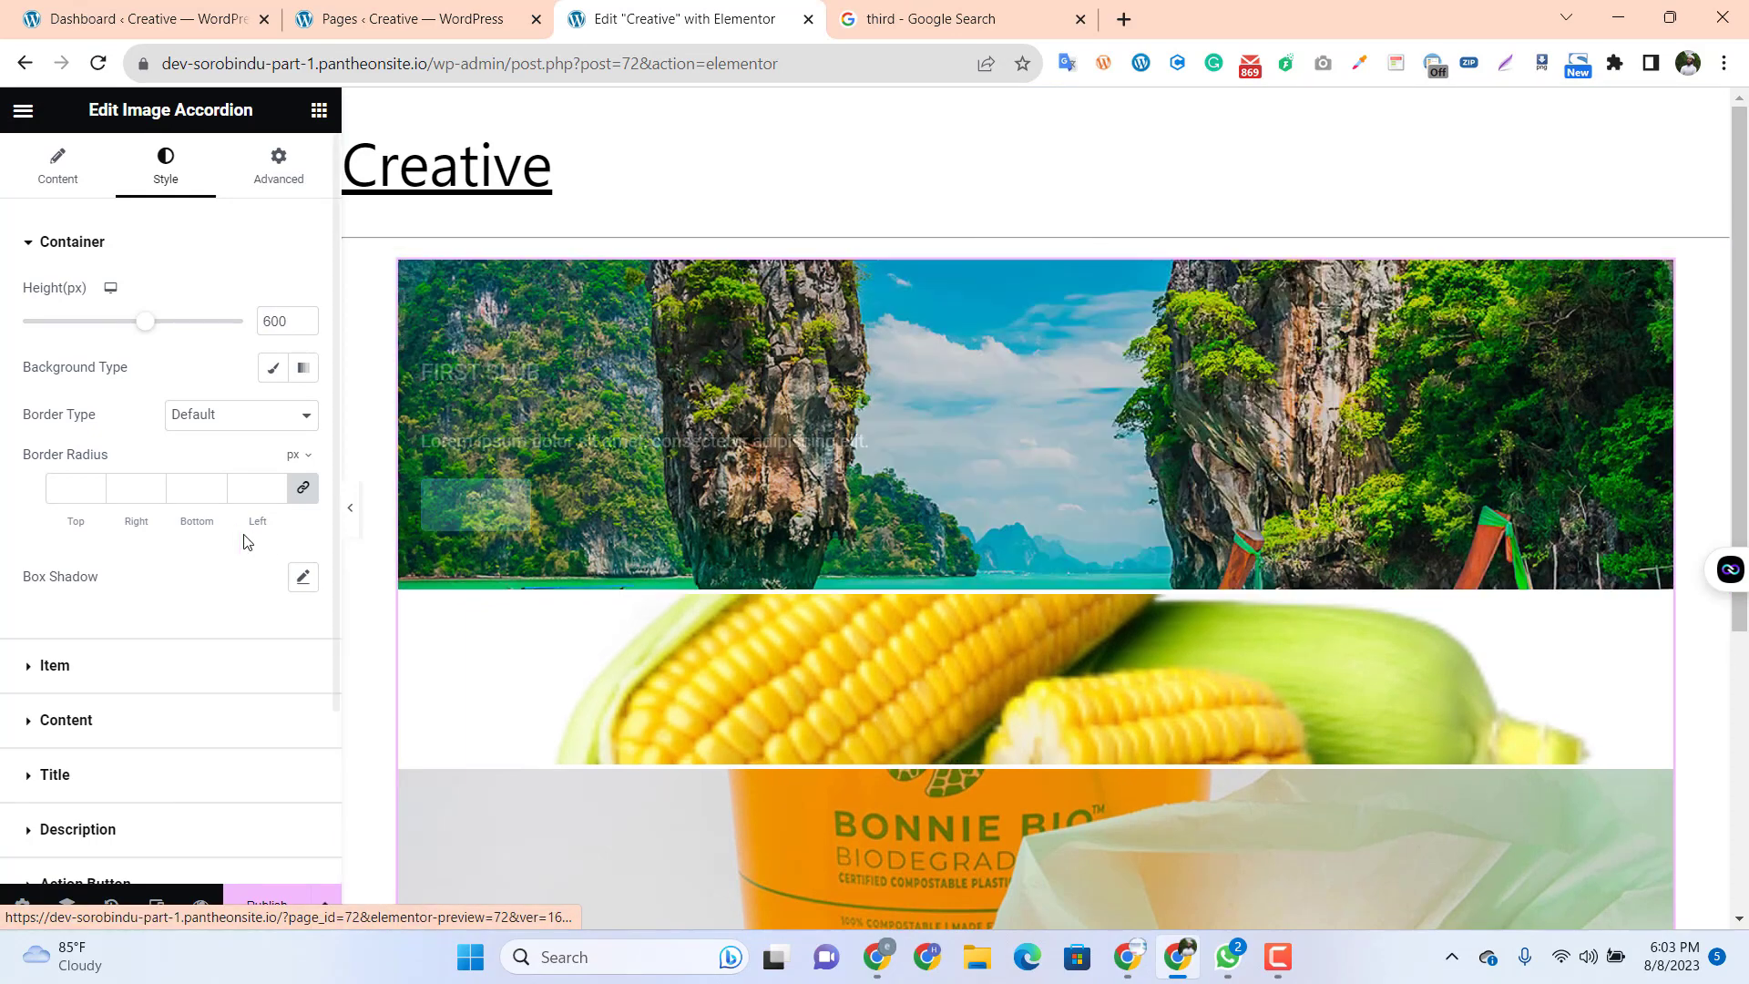
scroll(235, 513, "down", 3)
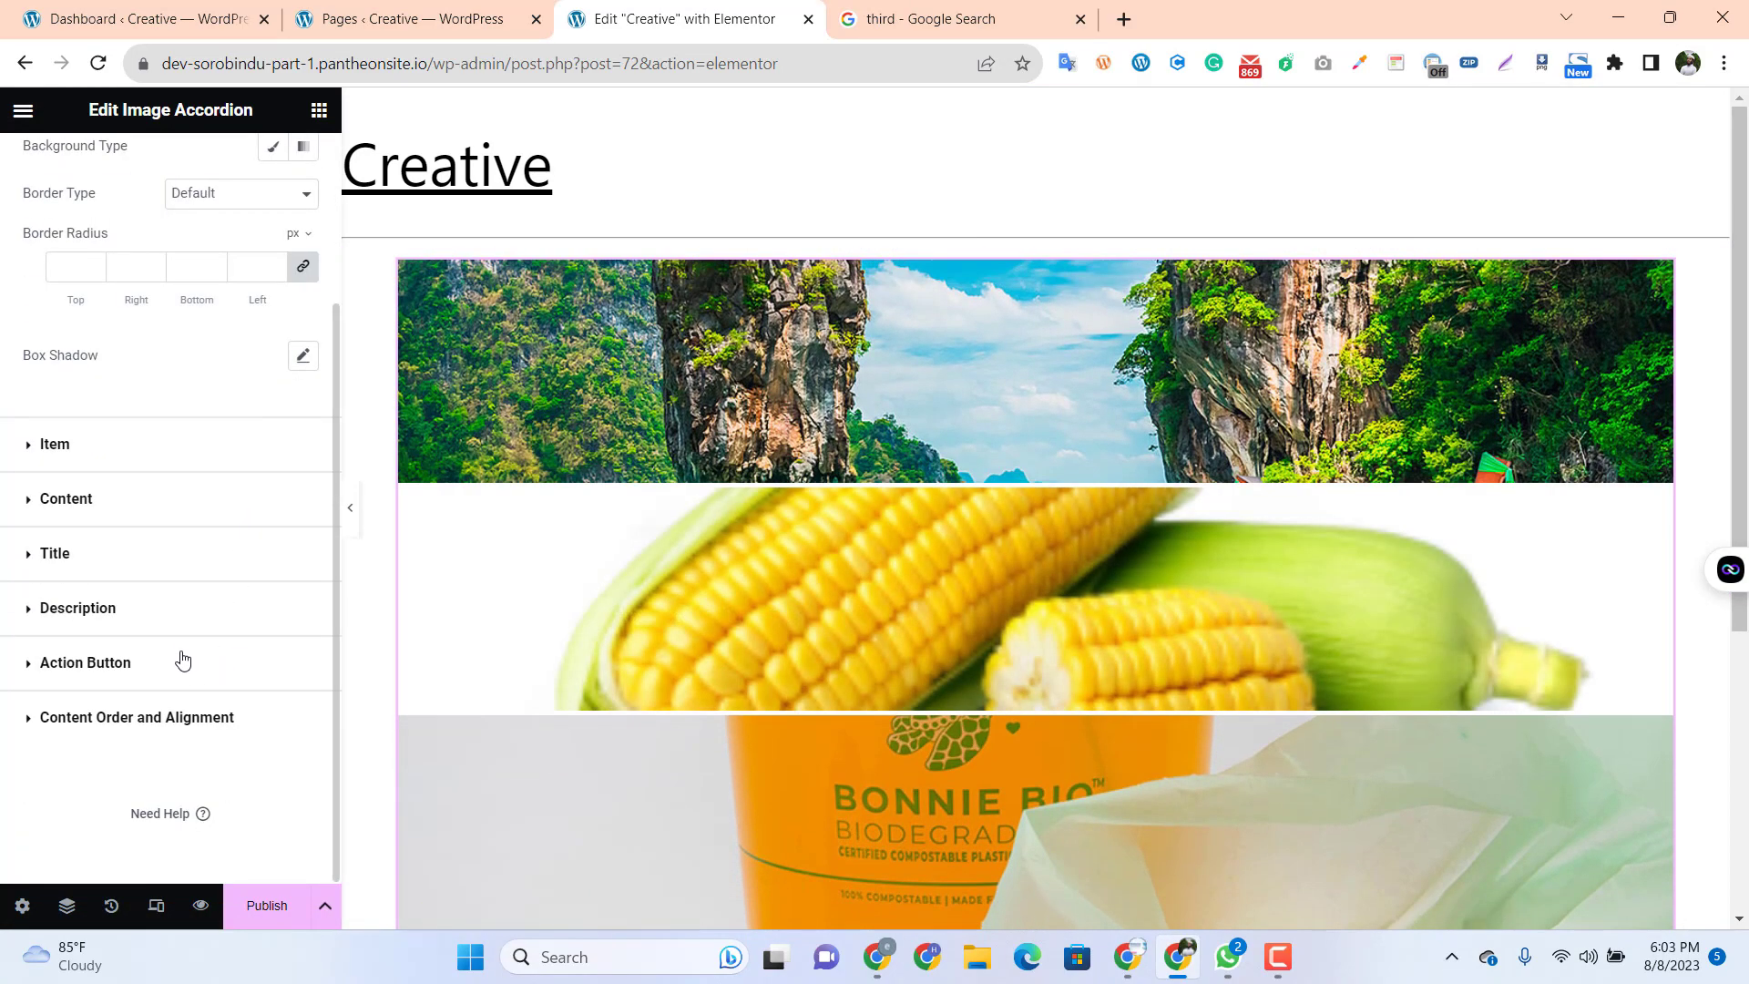
left_click(183, 663)
scroll(161, 628, "down", 5)
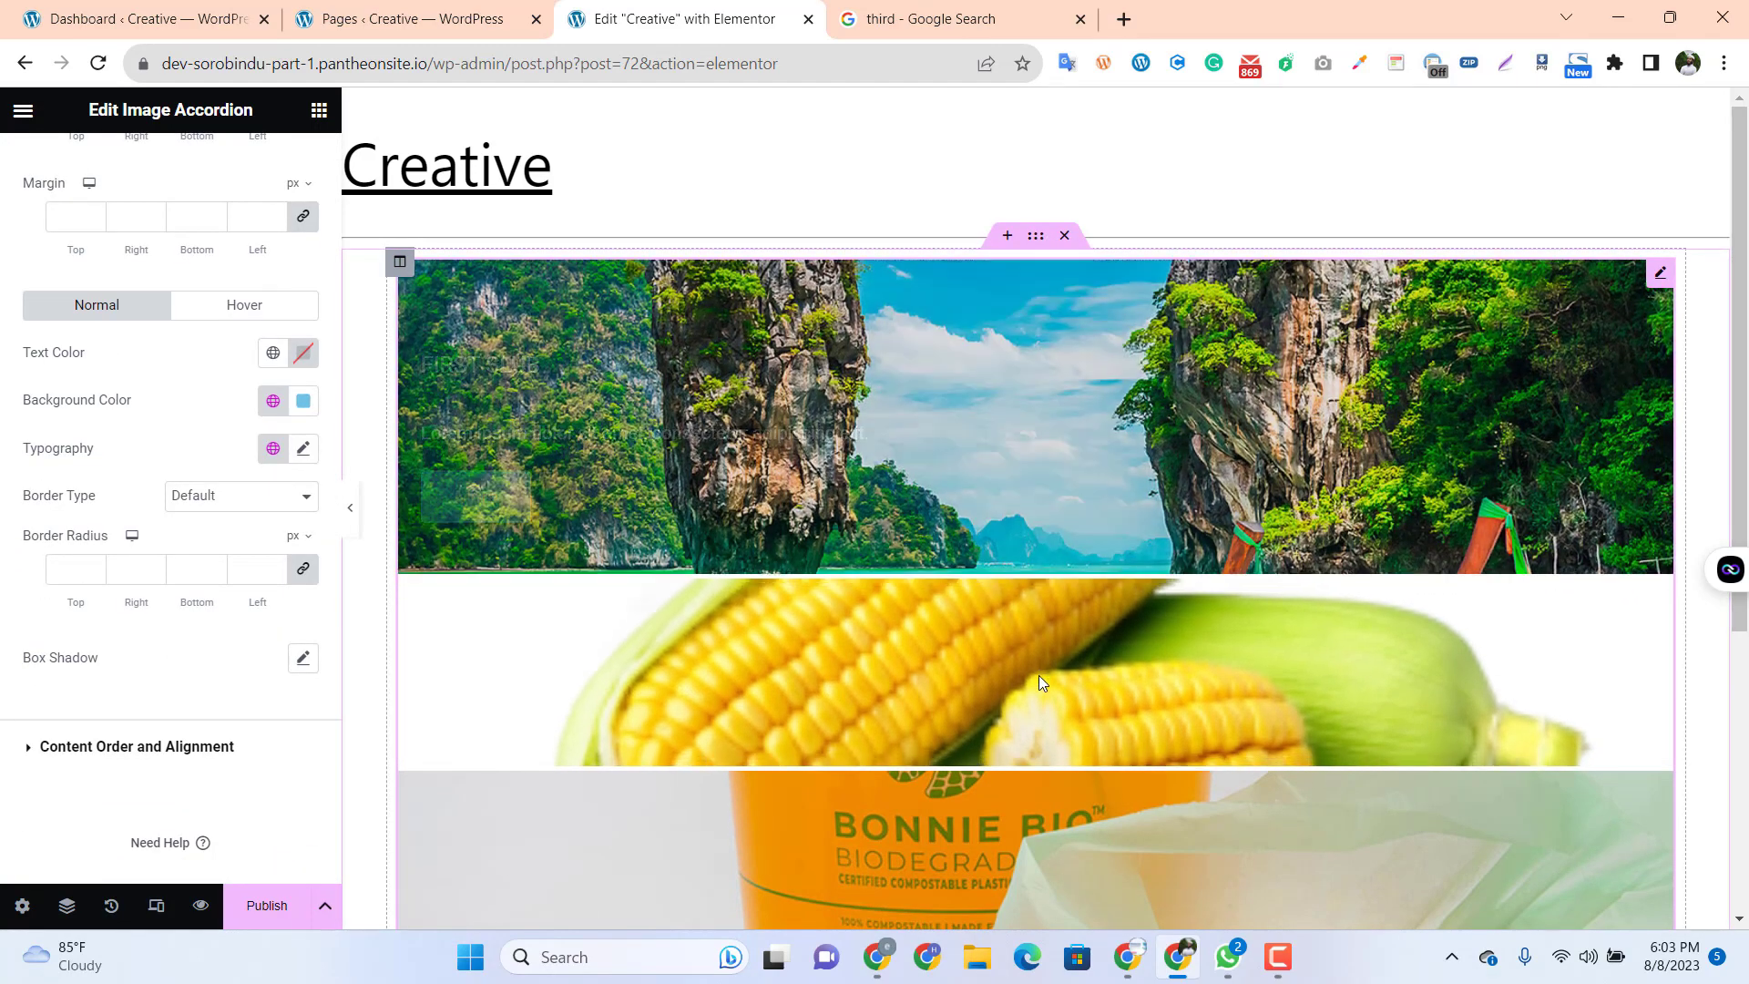
scroll(1039, 681, "down", 5)
scroll(906, 476, "up", 4)
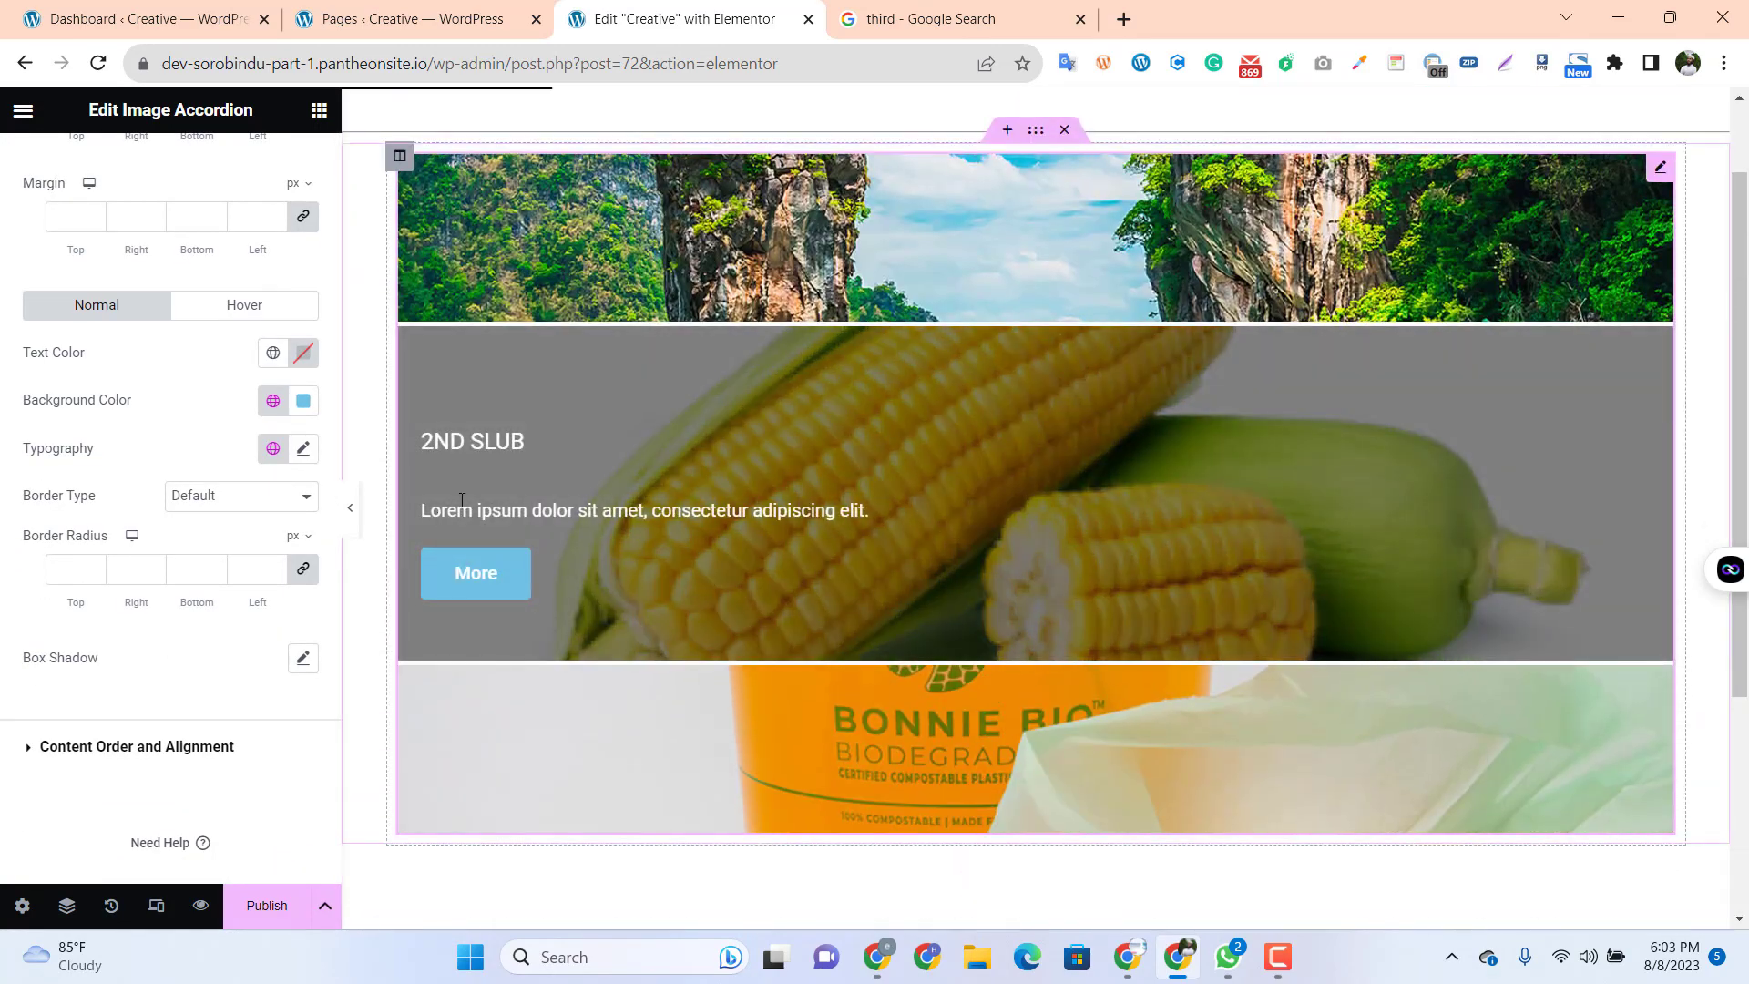
Publish the "Creative" page and open its preview in a new browser tab
scroll(583, 483, "up", 1)
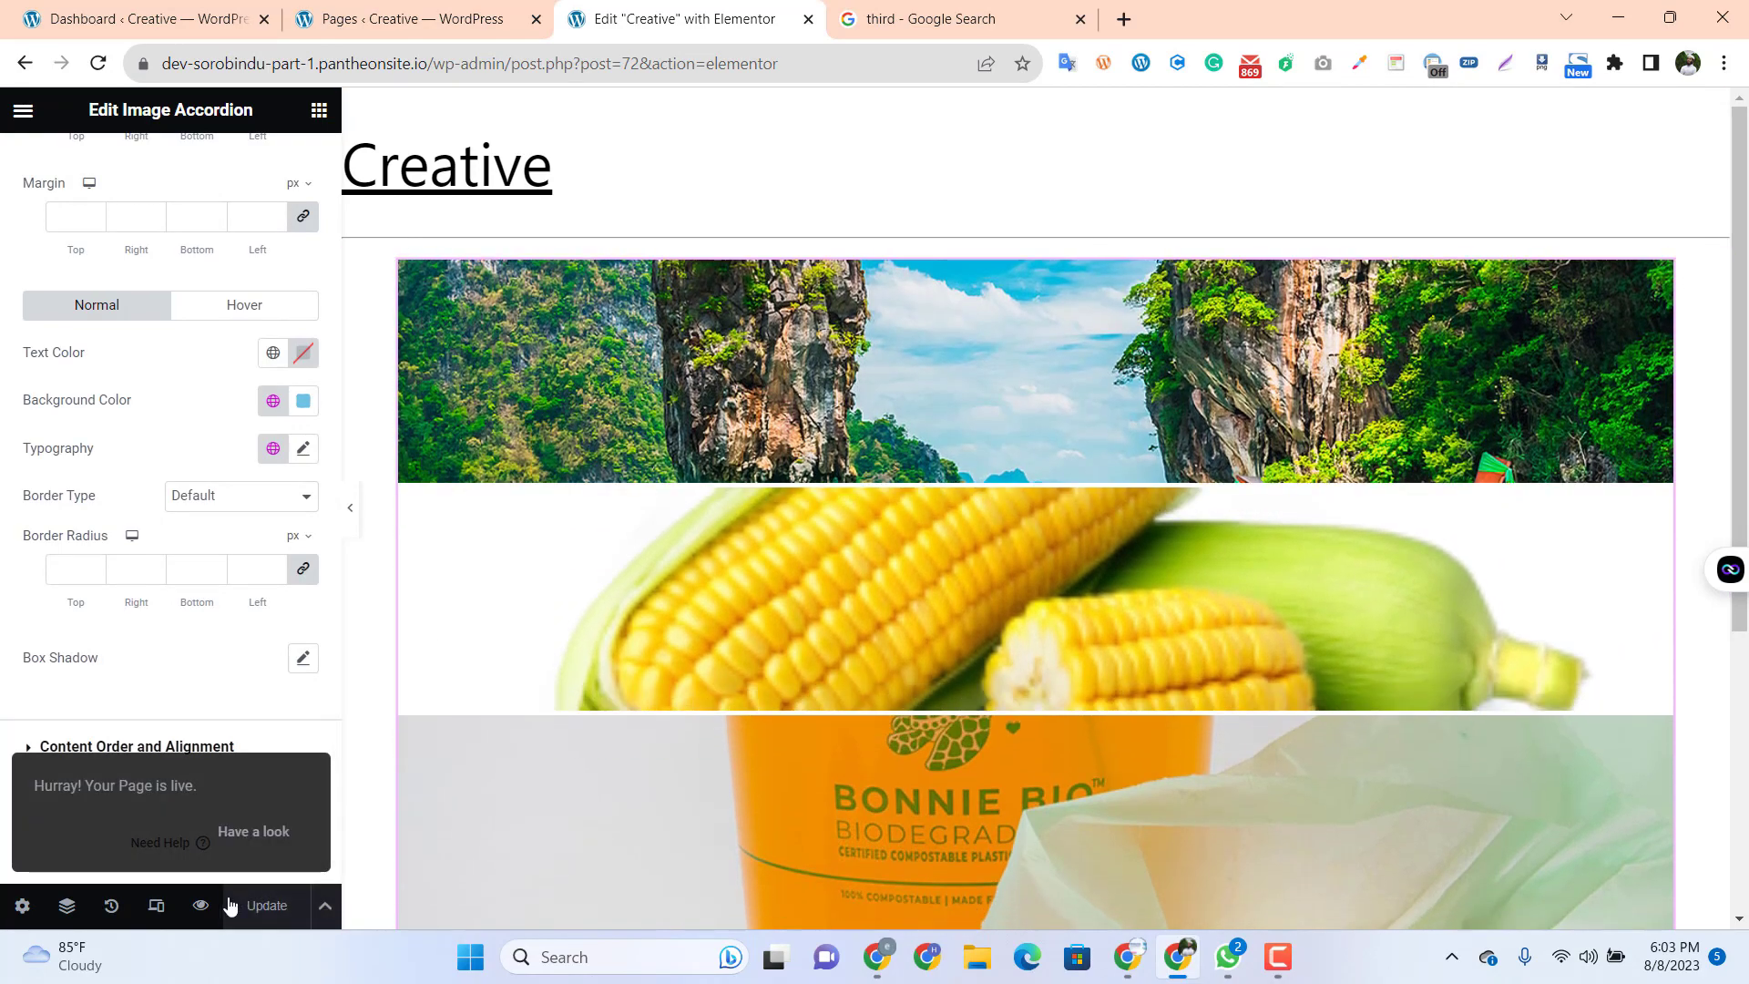
left_click(200, 906)
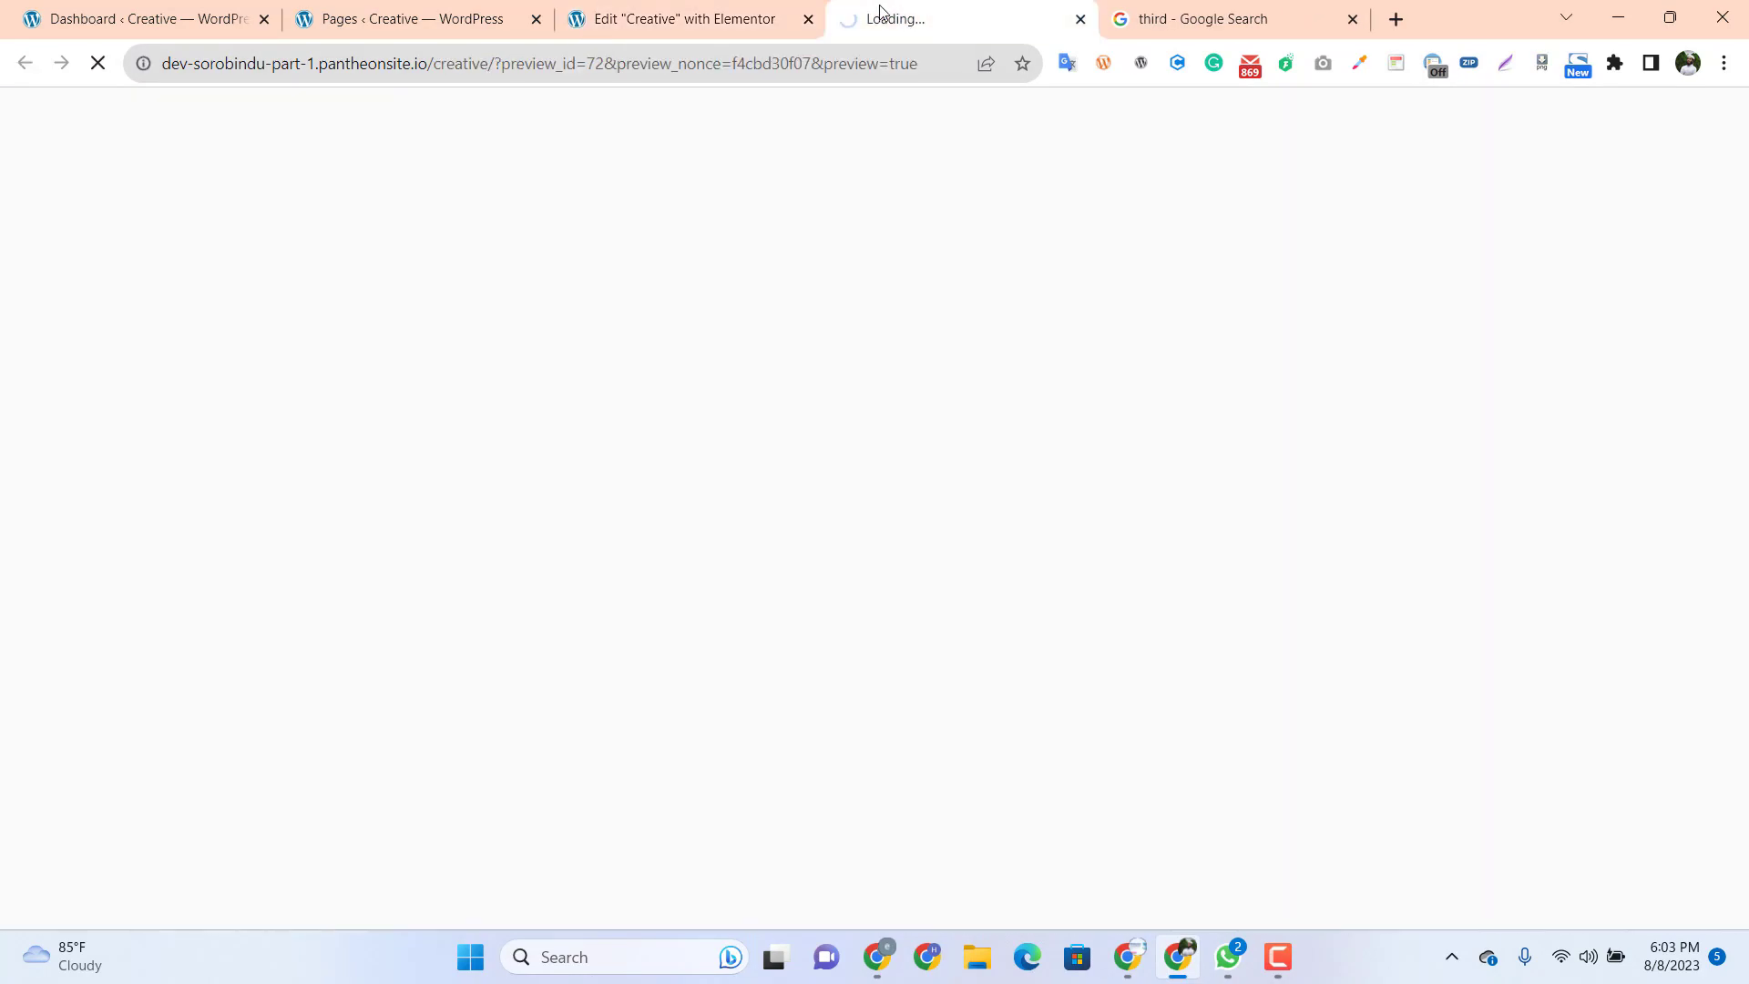